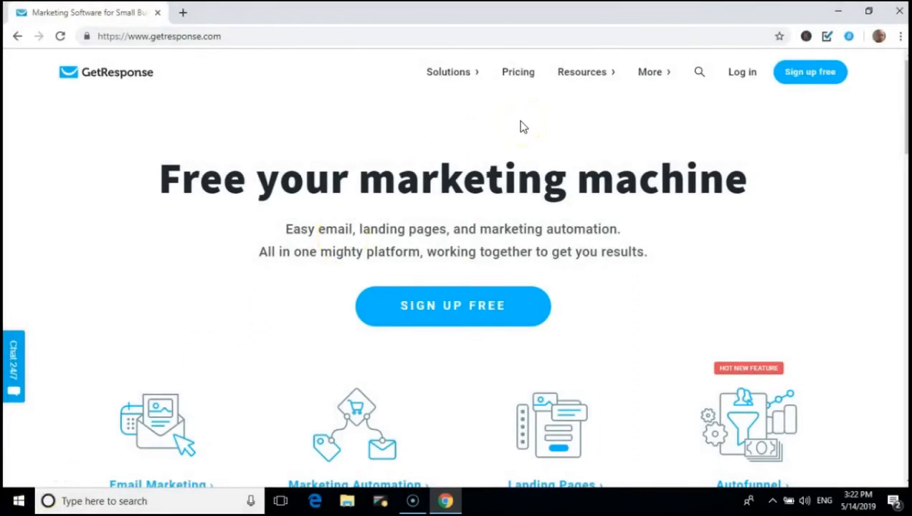
# Open the pricing page and scroll through the Basic, Essential, Professional and Enterprise plan cards
pyautogui.click(526, 79)
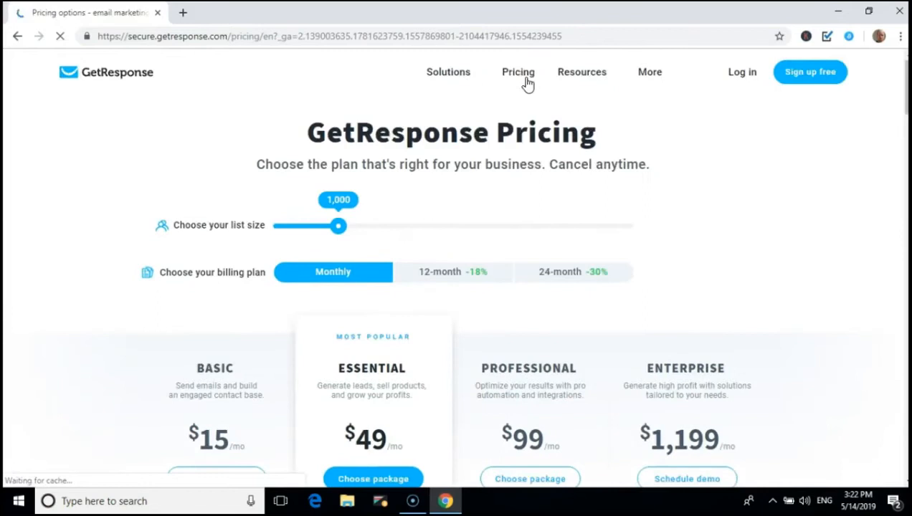
pyautogui.click(103, 307)
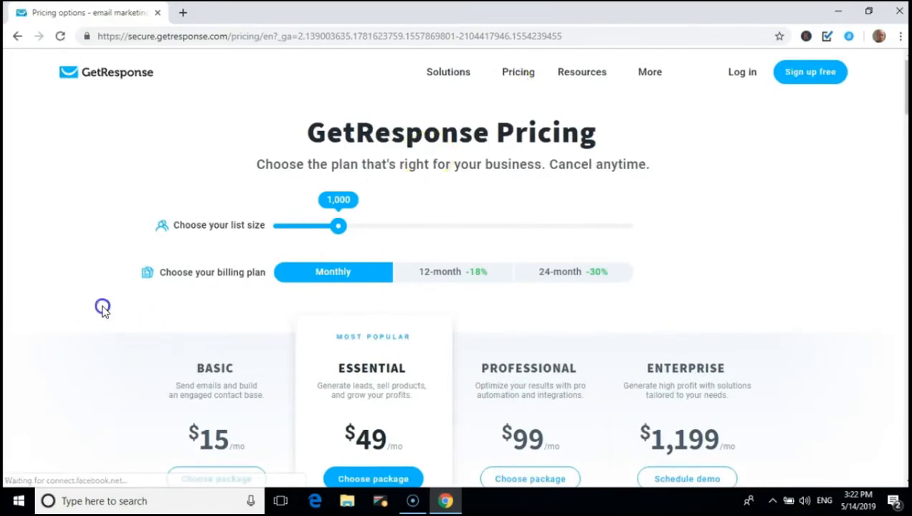
pyautogui.scroll(-3, 103, 309)
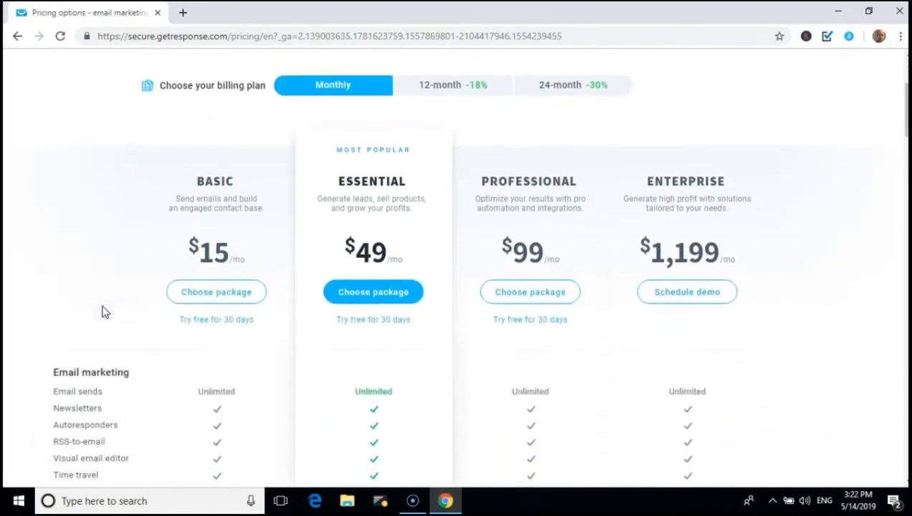
pyautogui.scroll(-1, 102, 311)
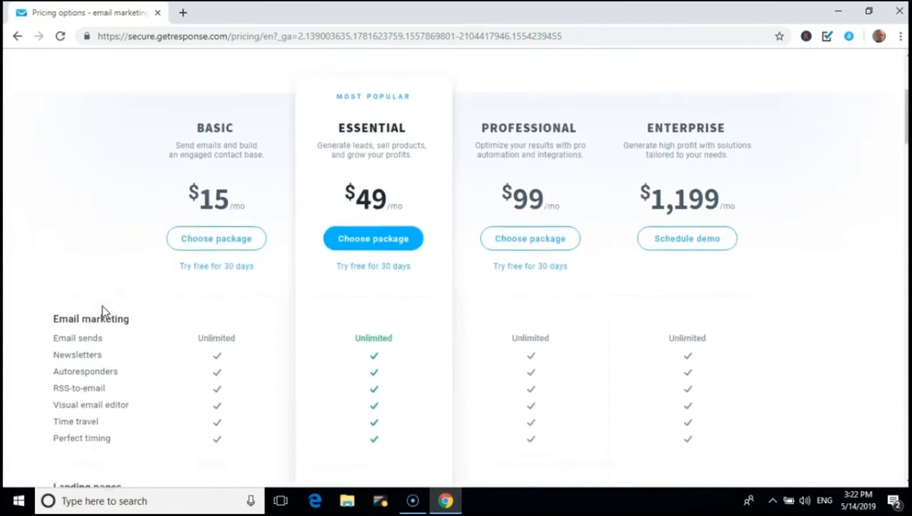
pyautogui.scroll(-1, 103, 312)
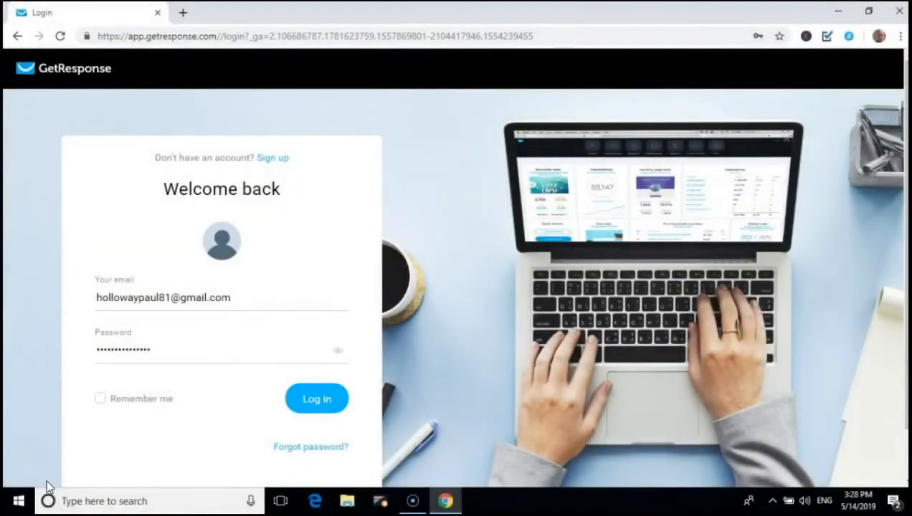
# Log in with the filled-in credentials to load the dashboard showing the four contact lists
pyautogui.click(314, 399)
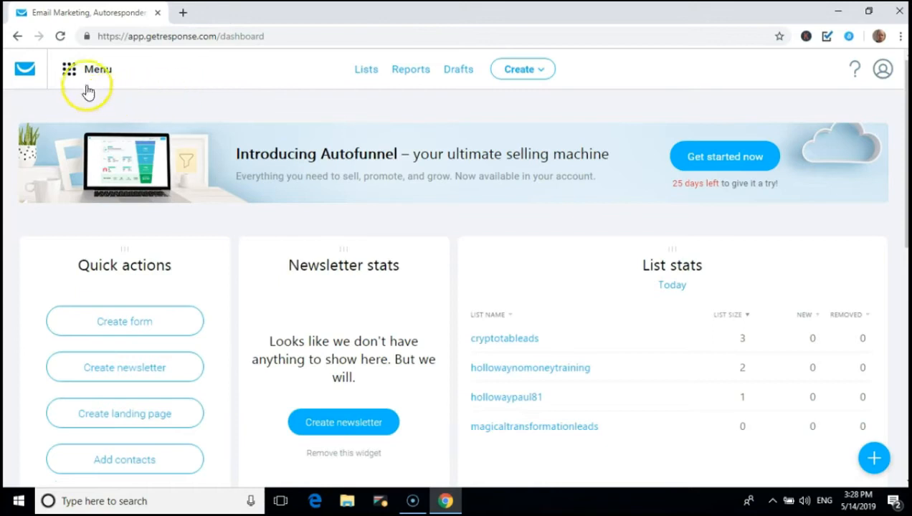
# Go to Landing pages under Growth tools in the main Menu
pyautogui.click(70, 73)
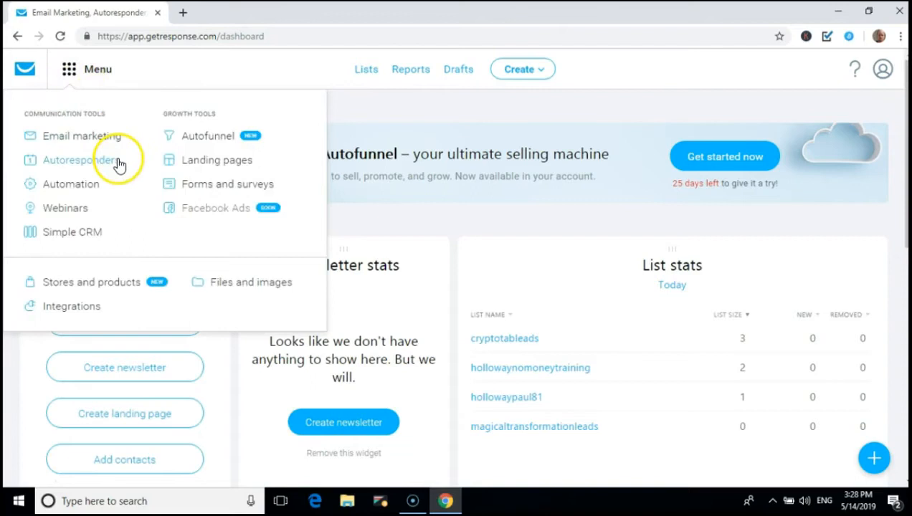
pyautogui.click(196, 167)
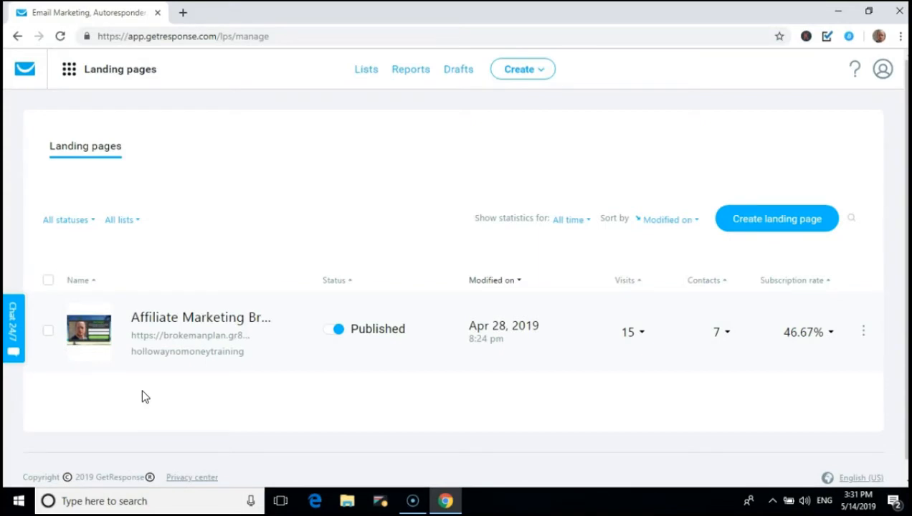
# Open the Affiliate Marketing landing page's live URL in a new browser tab
pyautogui.click(215, 344)
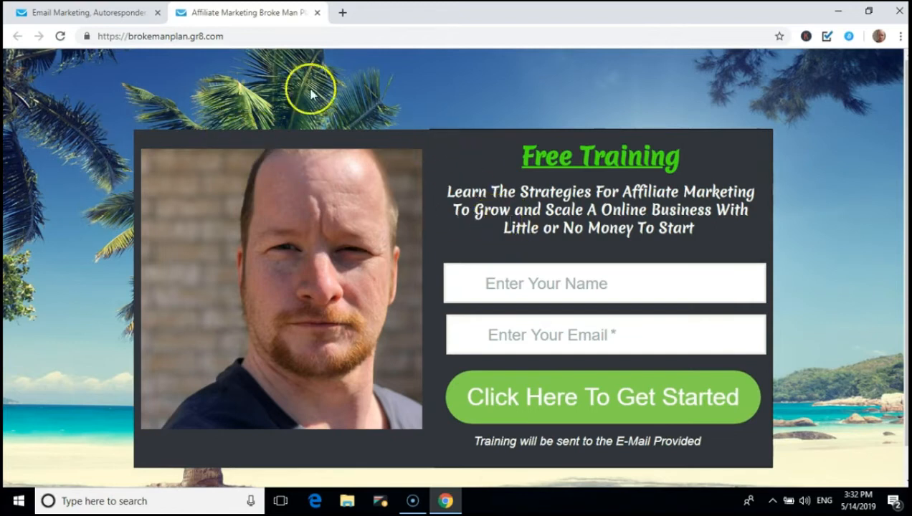
# Fill the sign-up form with a name and e-mail address and submit it to reach the thank-you page
pyautogui.click(533, 275)
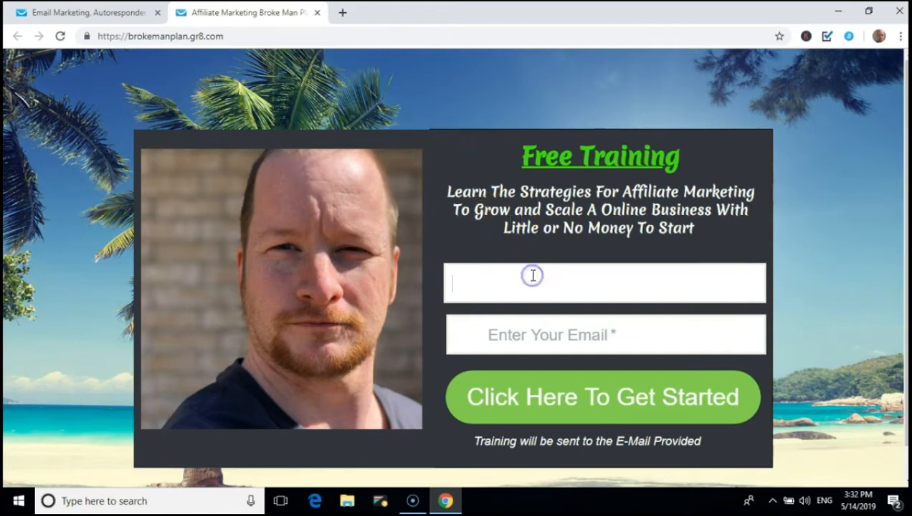
pyautogui.click(542, 336)
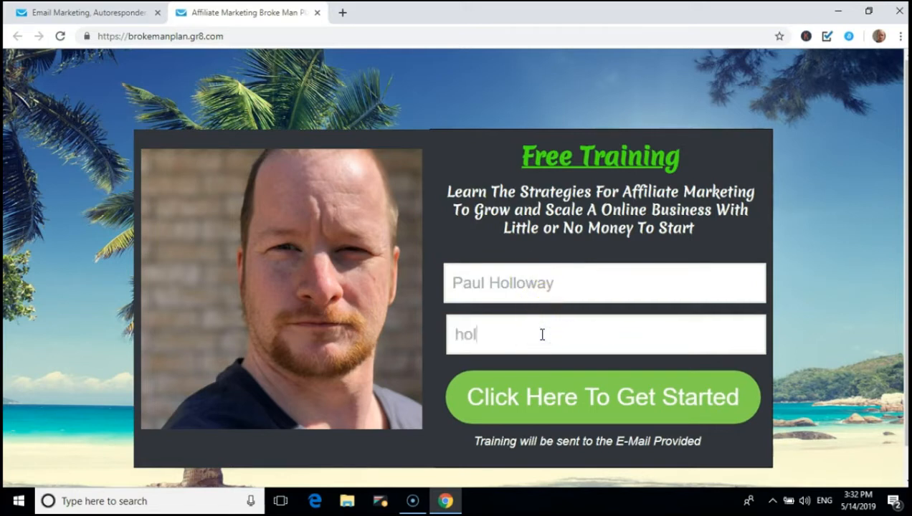
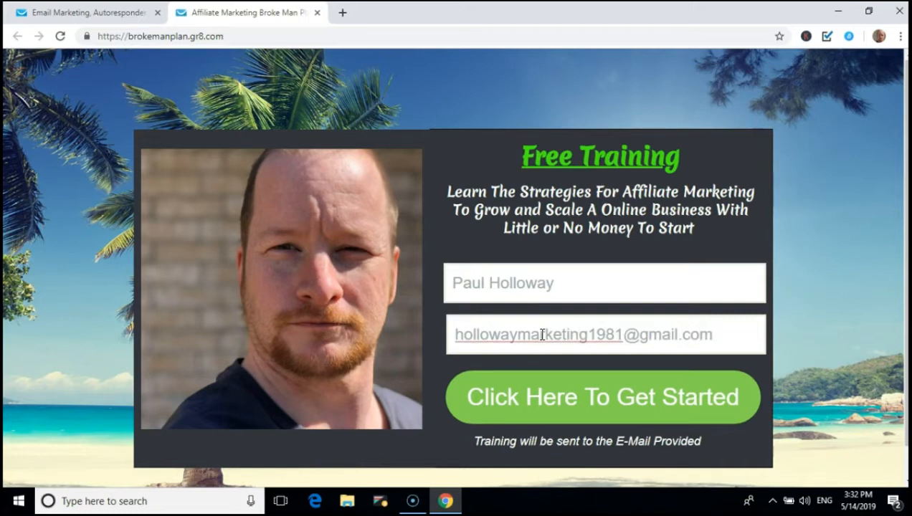
pyautogui.click(563, 380)
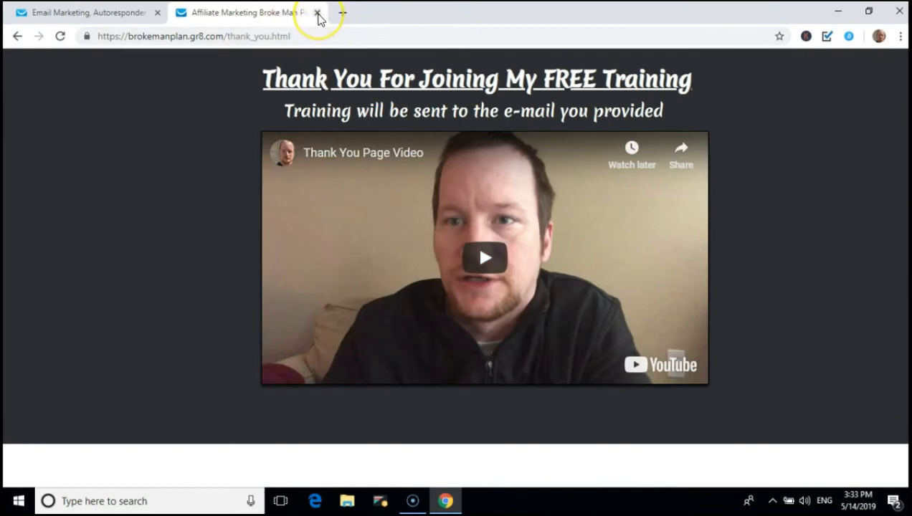
# Close the live page tab, check the Affiliate Marketing page's actions, then start a new landing page
pyautogui.click(317, 13)
pyautogui.click(388, 139)
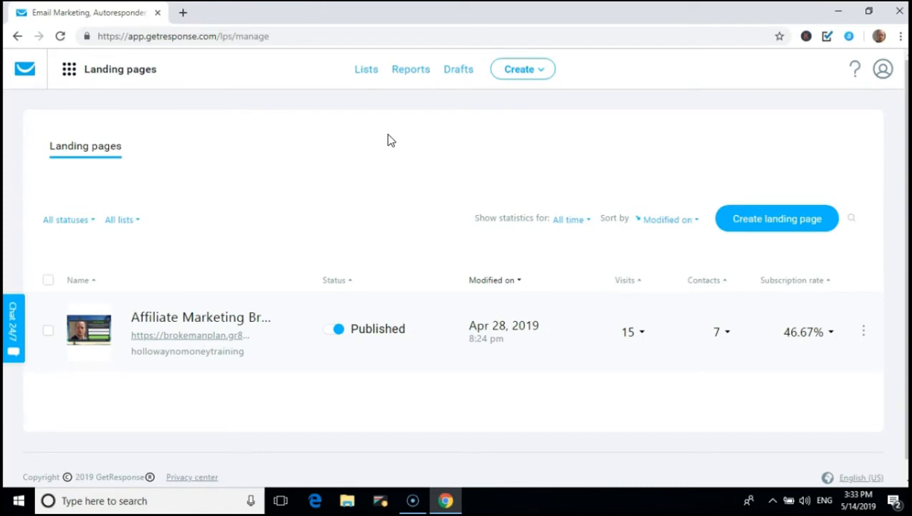
pyautogui.click(863, 330)
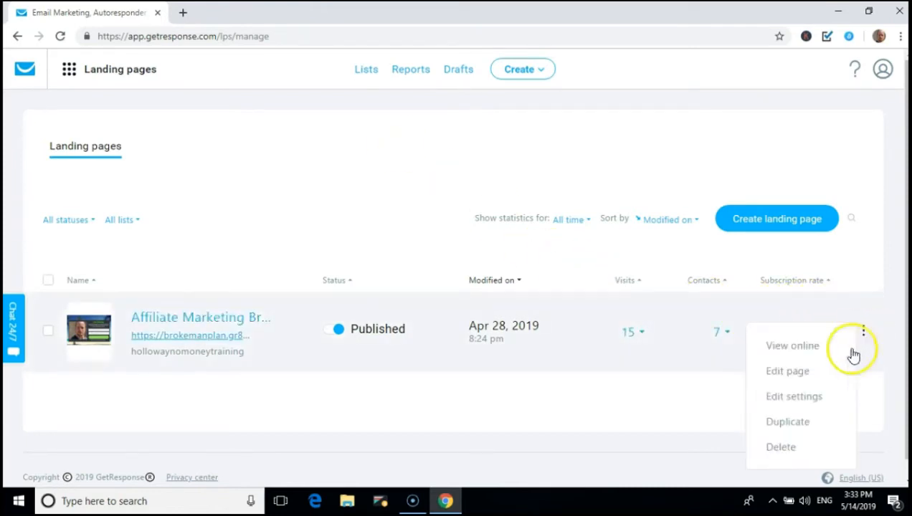
pyautogui.click(653, 407)
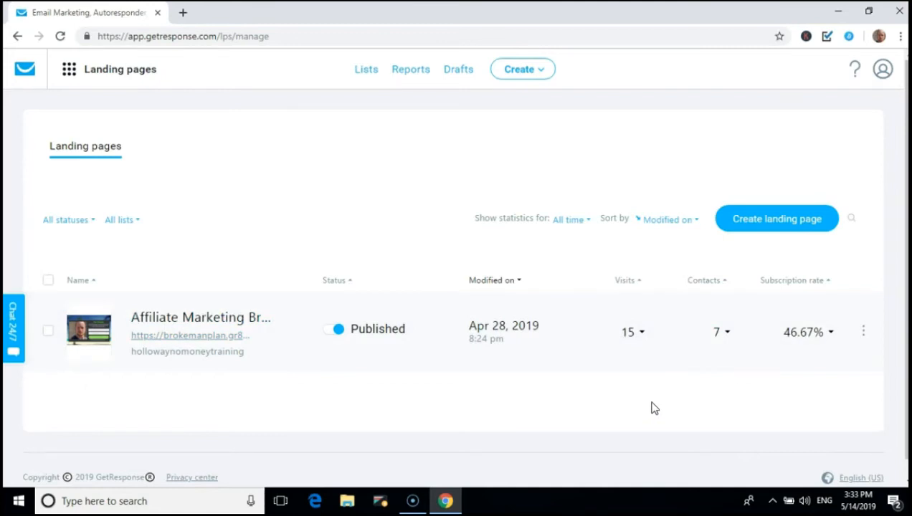
pyautogui.click(787, 224)
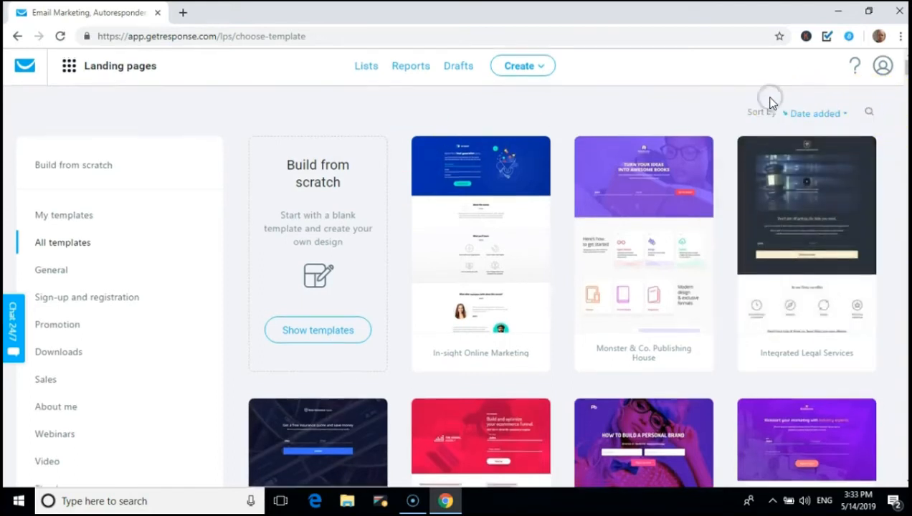
# Scroll through the landing page template gallery to browse the available designs
pyautogui.scroll(-2, 771, 100)
pyautogui.scroll(-3, 771, 104)
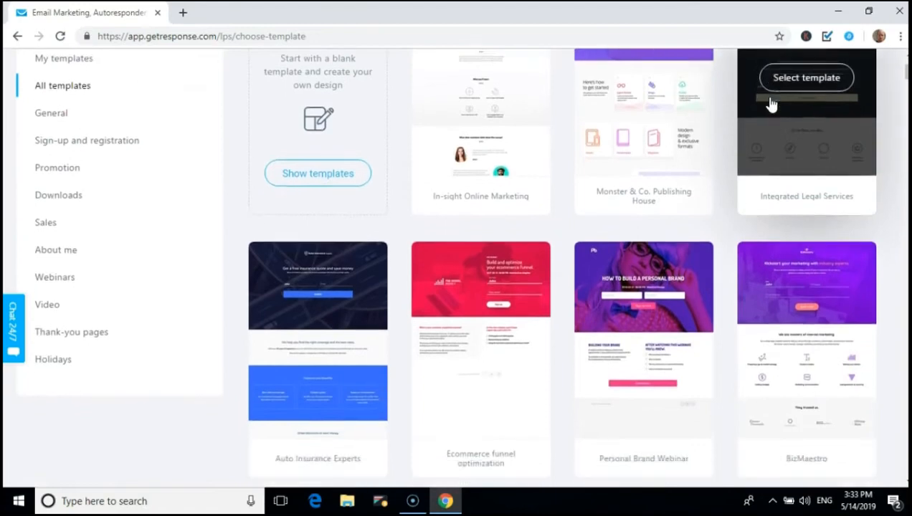
pyautogui.scroll(-6, 771, 104)
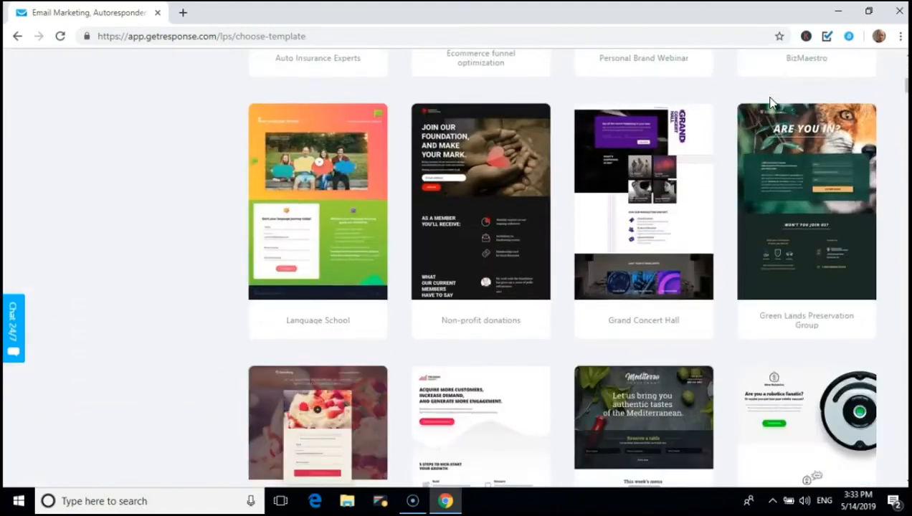
pyautogui.scroll(-6, 771, 103)
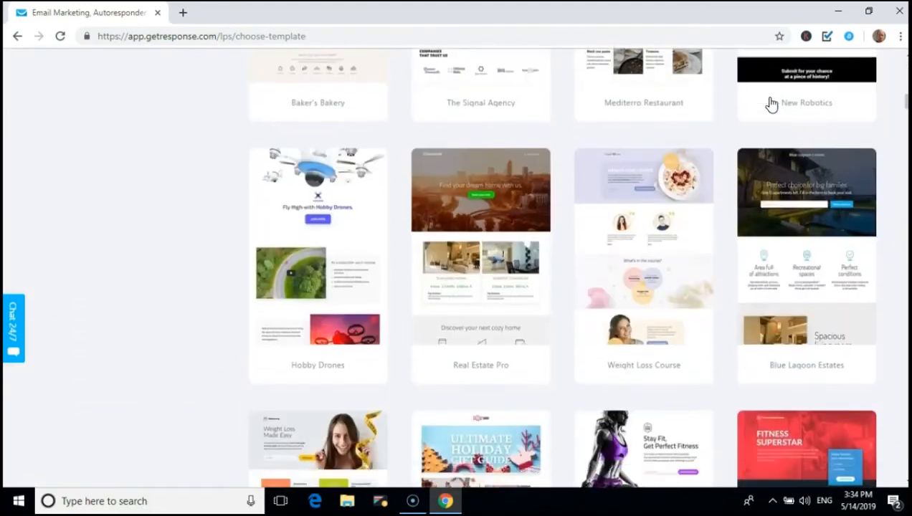
pyautogui.scroll(-3, 770, 104)
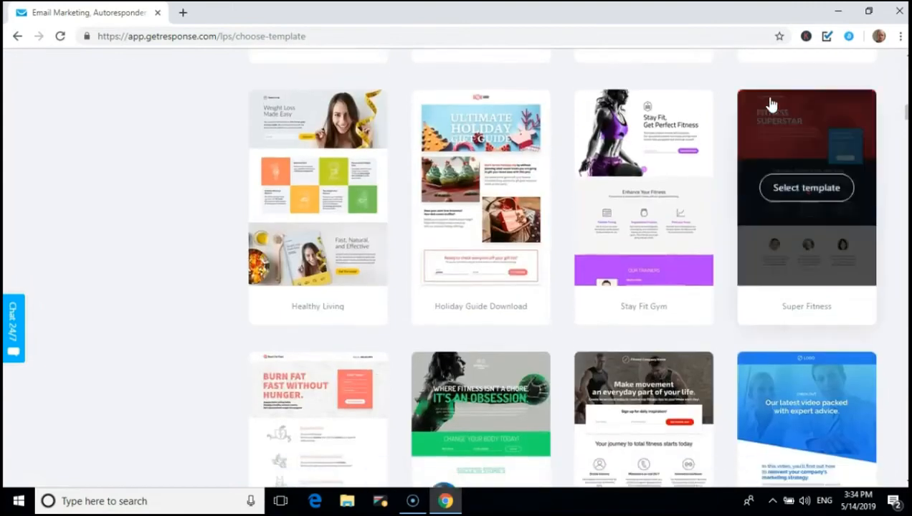
pyautogui.scroll(-4, 771, 104)
pyautogui.scroll(-4, 771, 104)
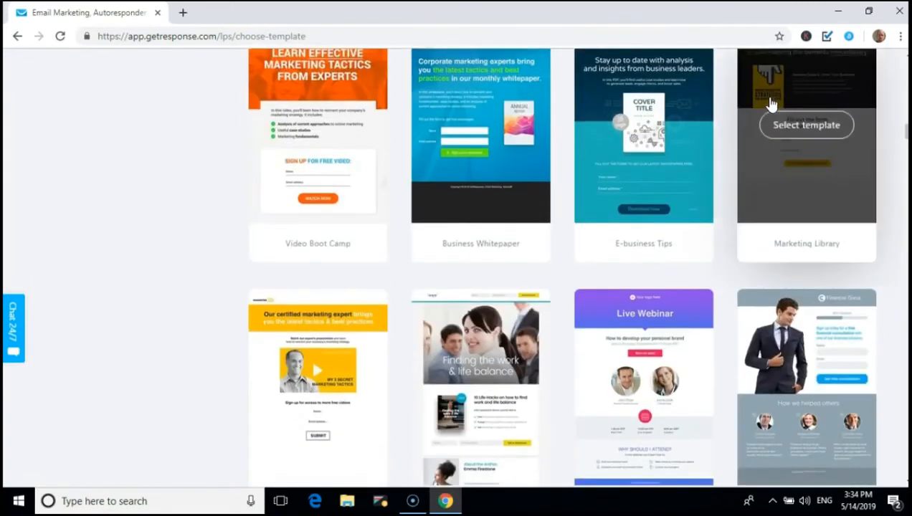
pyautogui.scroll(-4, 771, 104)
pyautogui.scroll(4, 771, 104)
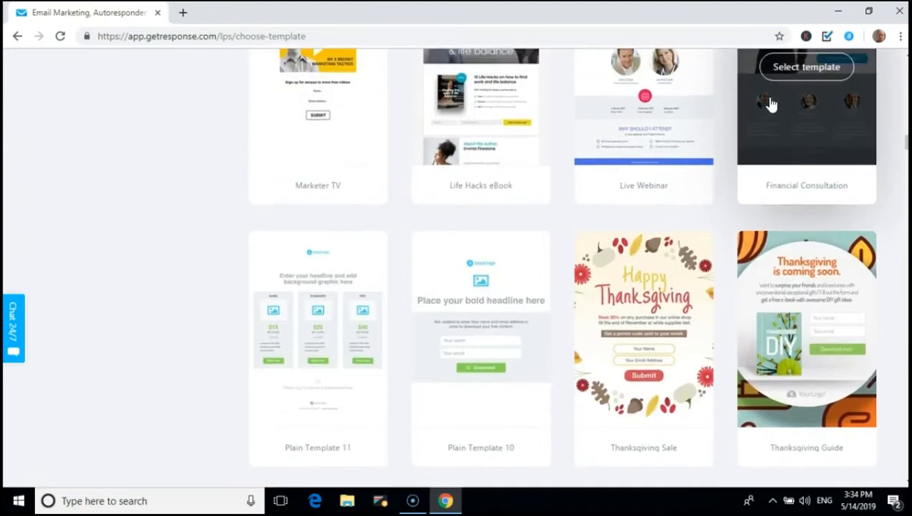
pyautogui.scroll(-1, 771, 104)
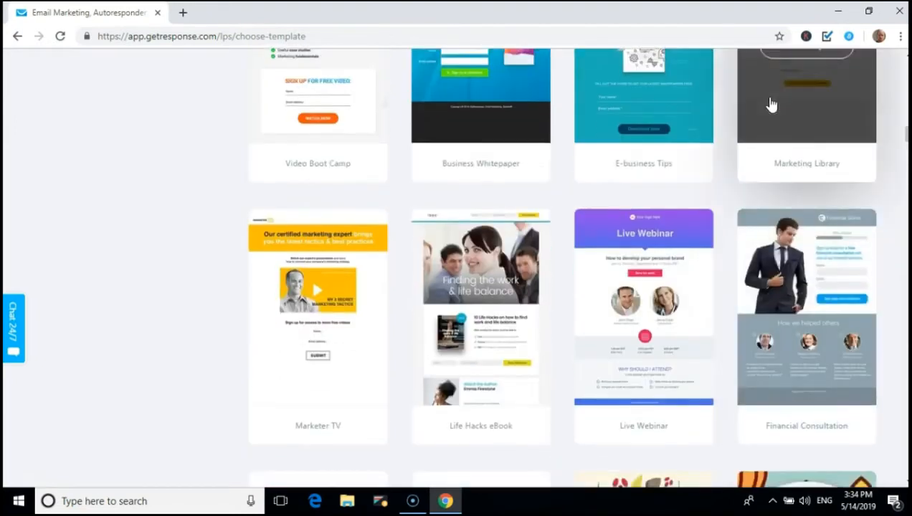
pyautogui.scroll(2, 771, 104)
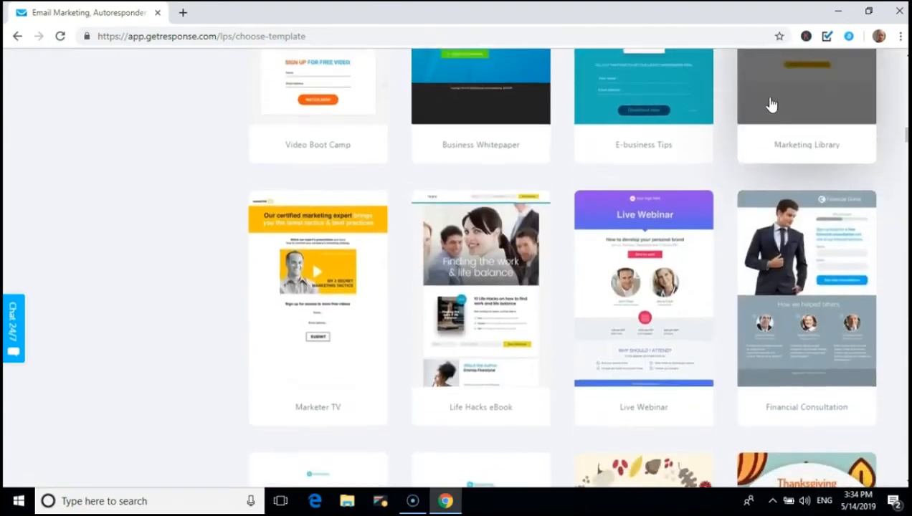
pyautogui.scroll(12, 770, 104)
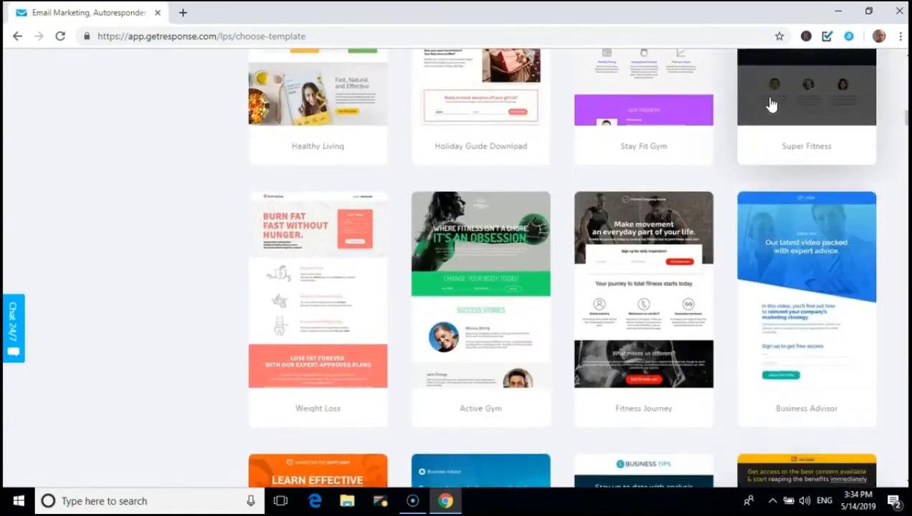
pyautogui.scroll(-1, 771, 104)
pyautogui.scroll(8, 771, 104)
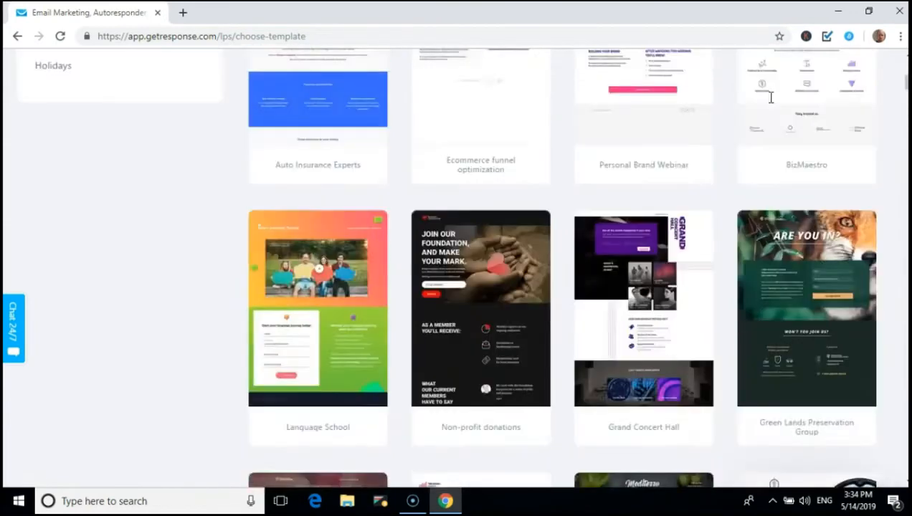
pyautogui.scroll(3, 771, 104)
pyautogui.scroll(3, 771, 104)
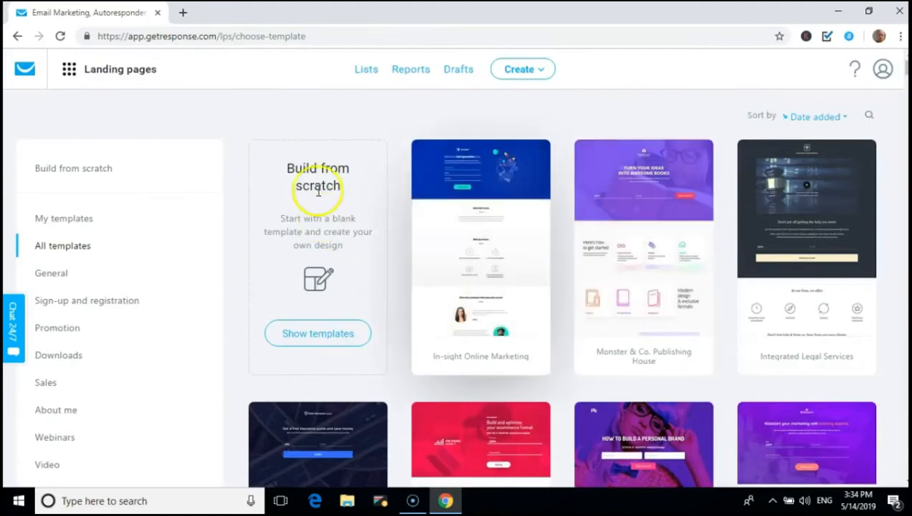
# Choose the Build from scratch layouts and select Plain Template 1
pyautogui.click(316, 335)
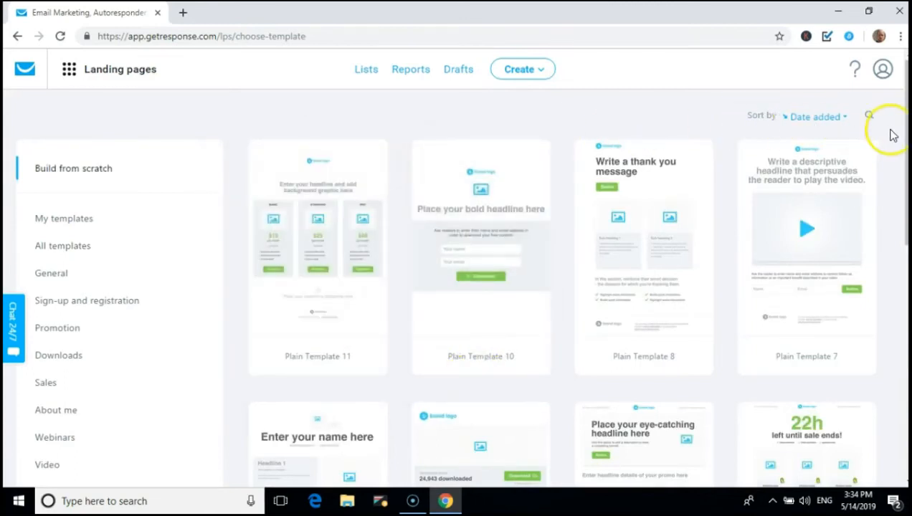
pyautogui.moveTo(906, 135); pyautogui.dragTo(906, 348)
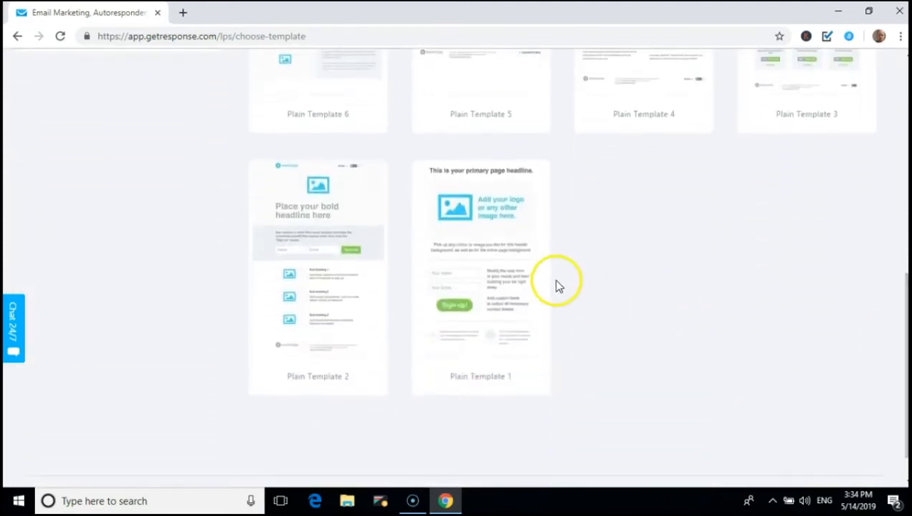
pyautogui.moveTo(488, 282)
pyautogui.click(478, 265)
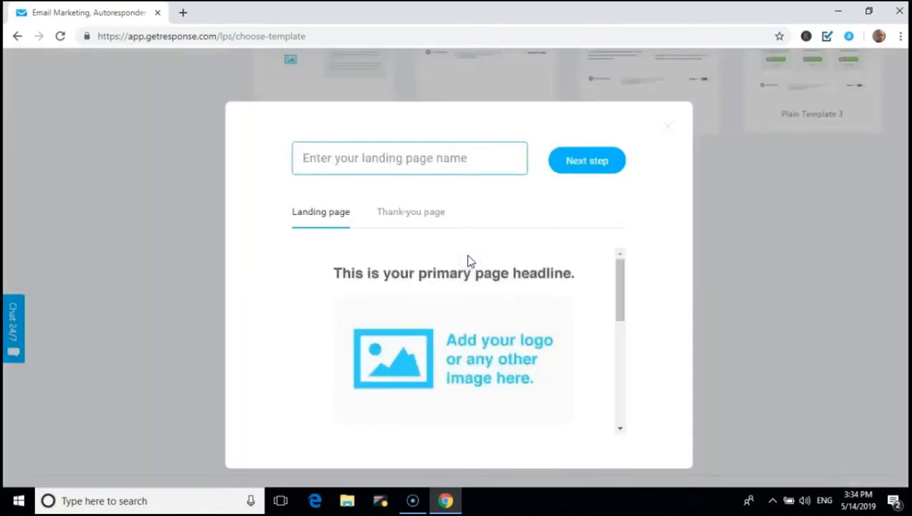
# Name the landing page 'Demp' and continue to the editor
pyautogui.click(474, 162)
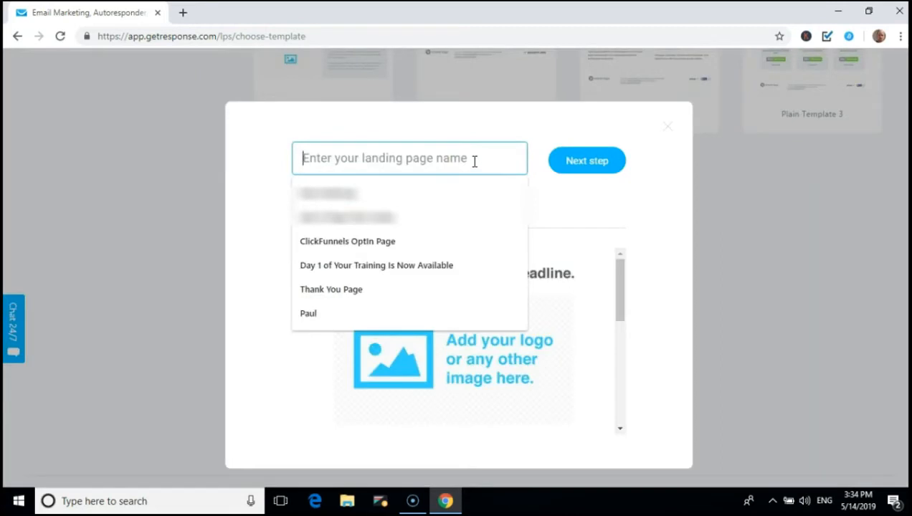
pyautogui.write('Demp')
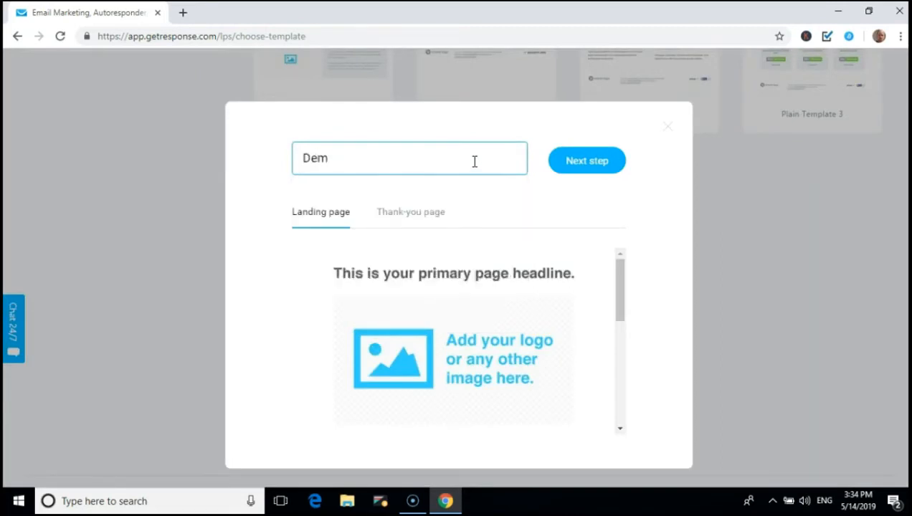
pyautogui.click(593, 167)
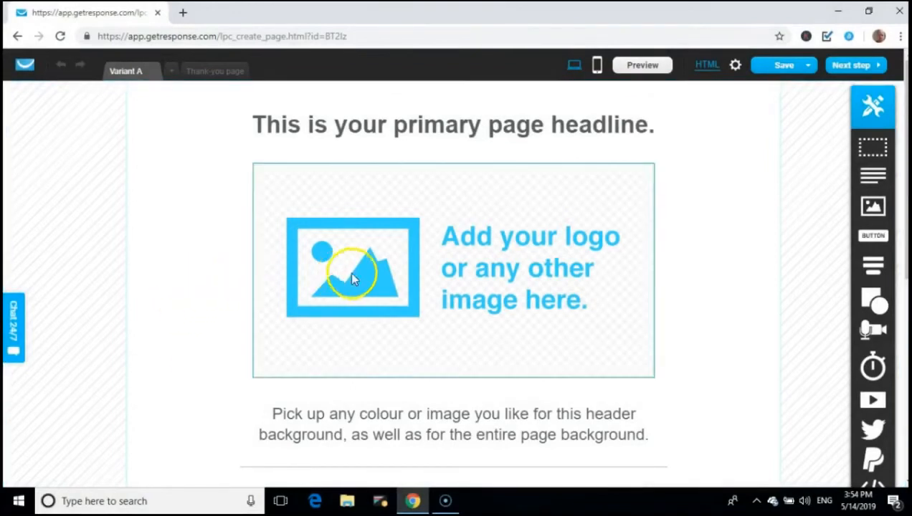
# Delete the logo image placeholder, the main headline and the header background text block
pyautogui.click(459, 266)
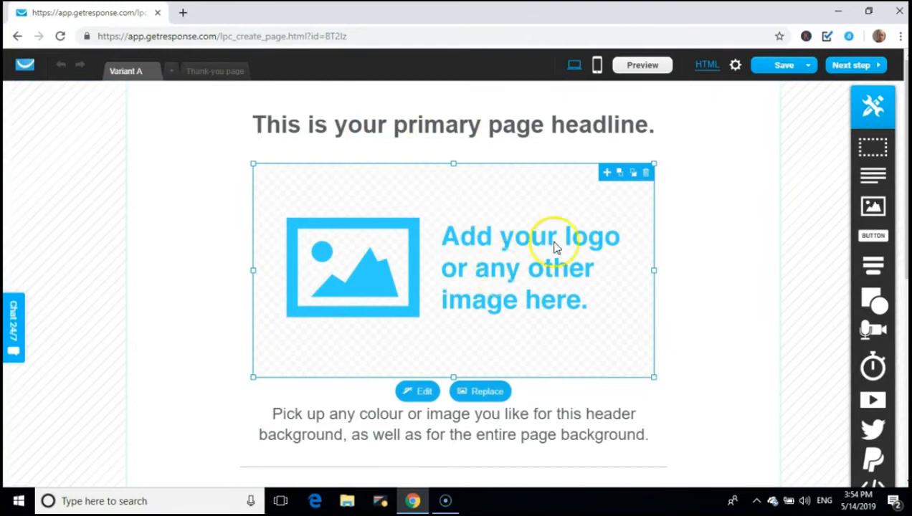
pyautogui.click(645, 174)
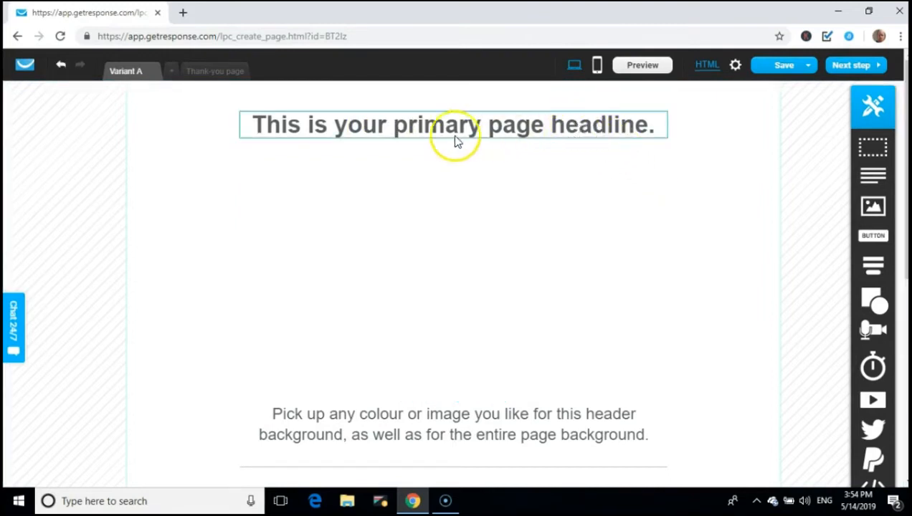
pyautogui.click(595, 137)
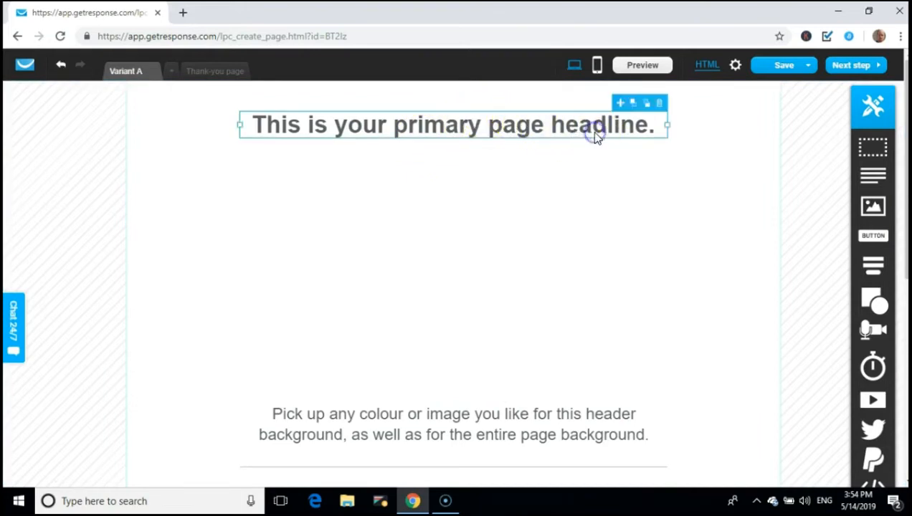
pyautogui.click(661, 106)
pyautogui.scroll(-3, 578, 196)
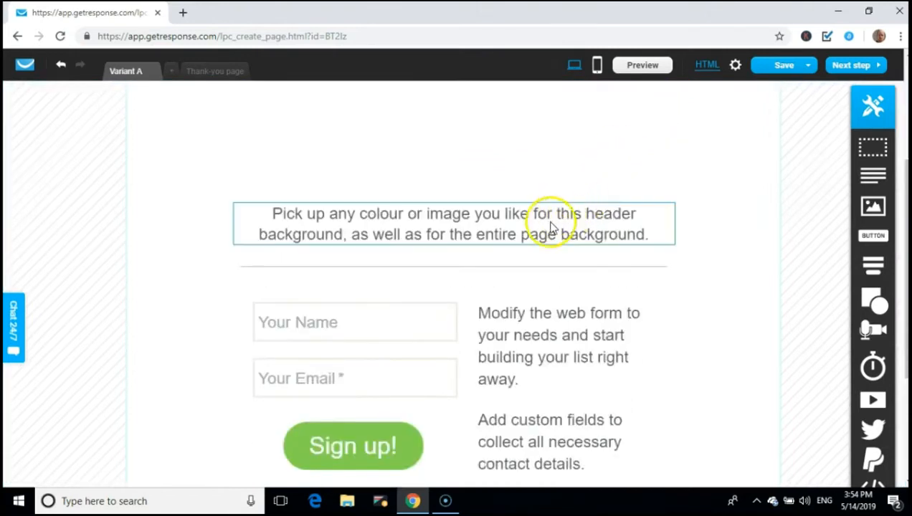
pyautogui.click(625, 223)
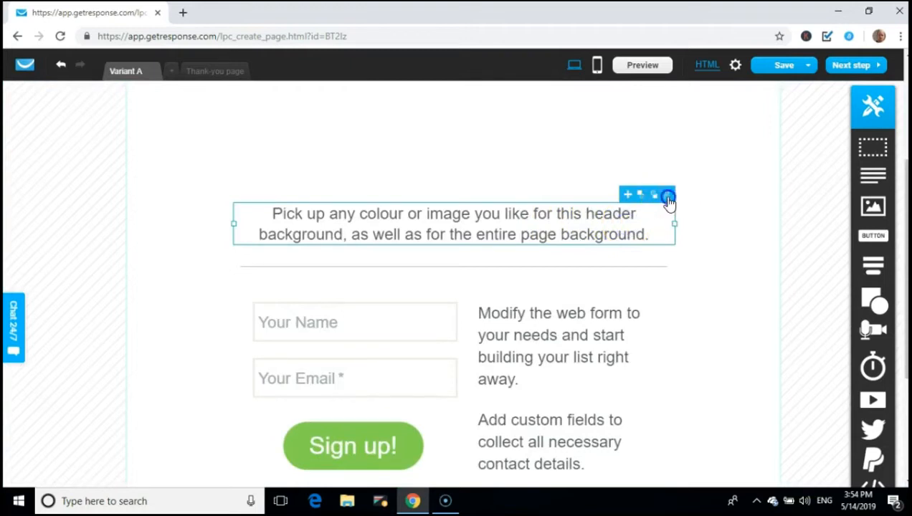
pyautogui.click(668, 197)
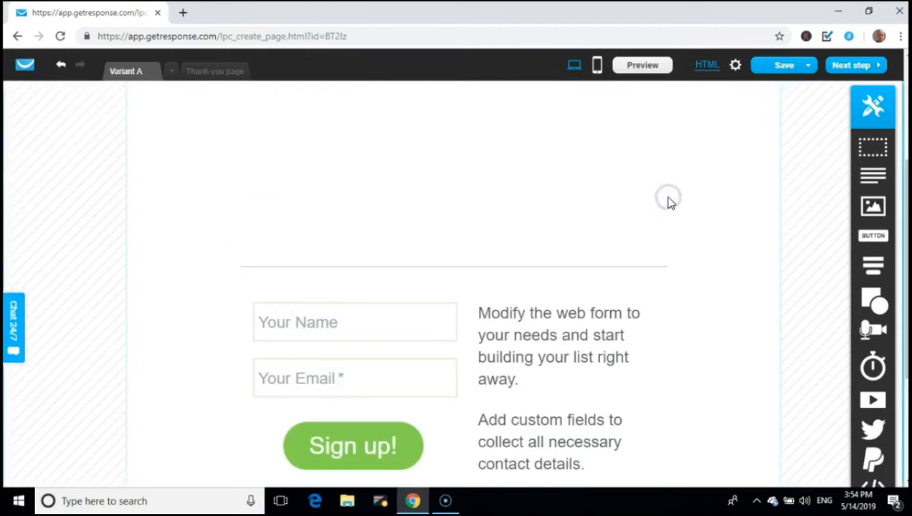
# Delete the divider line, the 'Modify the web form' text and the 'Add custom fields' text
pyautogui.click(533, 271)
pyautogui.click(527, 267)
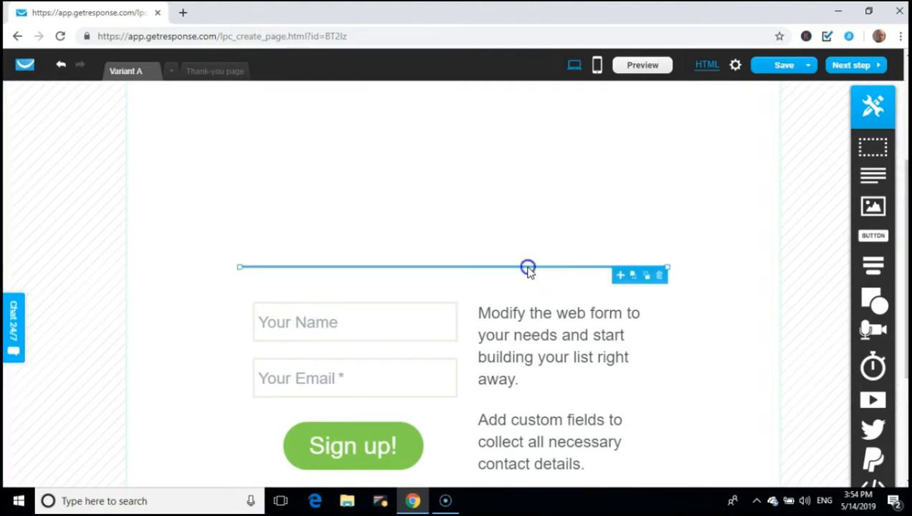
pyautogui.click(661, 278)
pyautogui.click(577, 336)
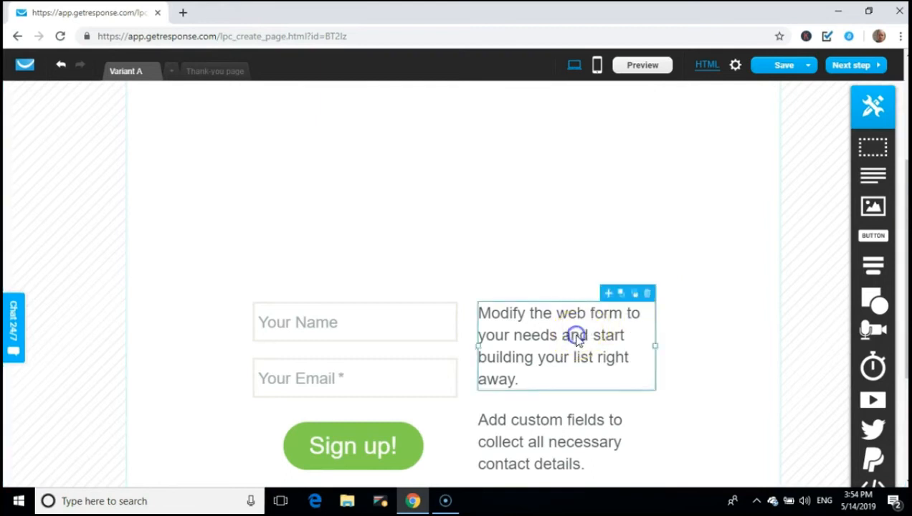
pyautogui.click(648, 293)
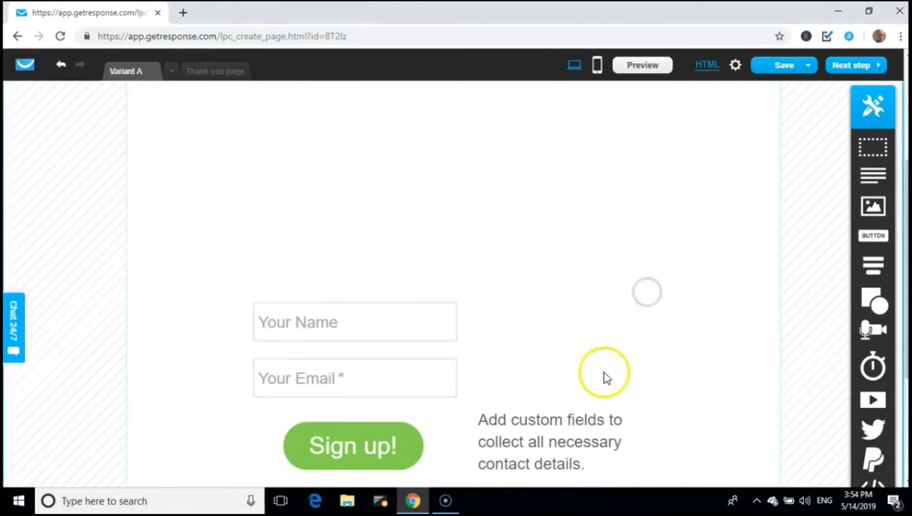
pyautogui.click(574, 443)
pyautogui.click(647, 398)
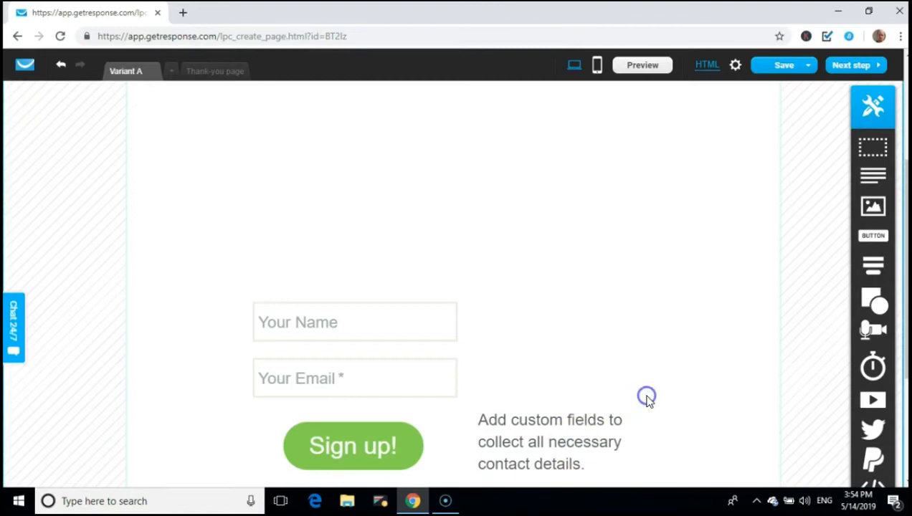
pyautogui.click(597, 423)
pyautogui.click(648, 401)
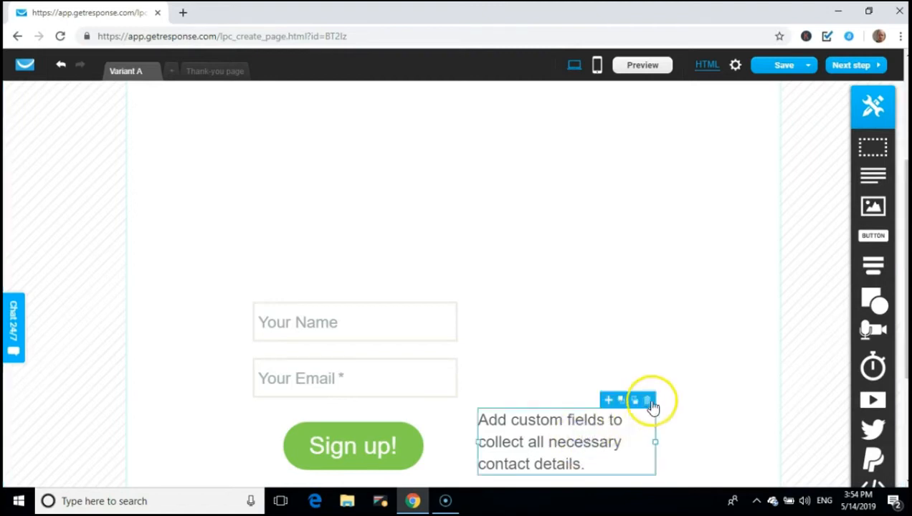
# Remove the sign-up web form block from the page
pyautogui.click(408, 362)
pyautogui.moveTo(403, 354); pyautogui.dragTo(679, 214)
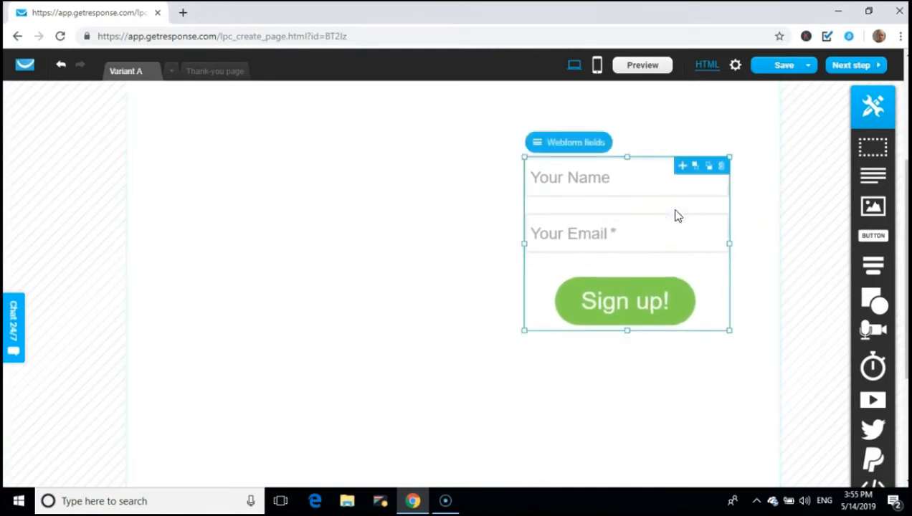
pyautogui.click(727, 172)
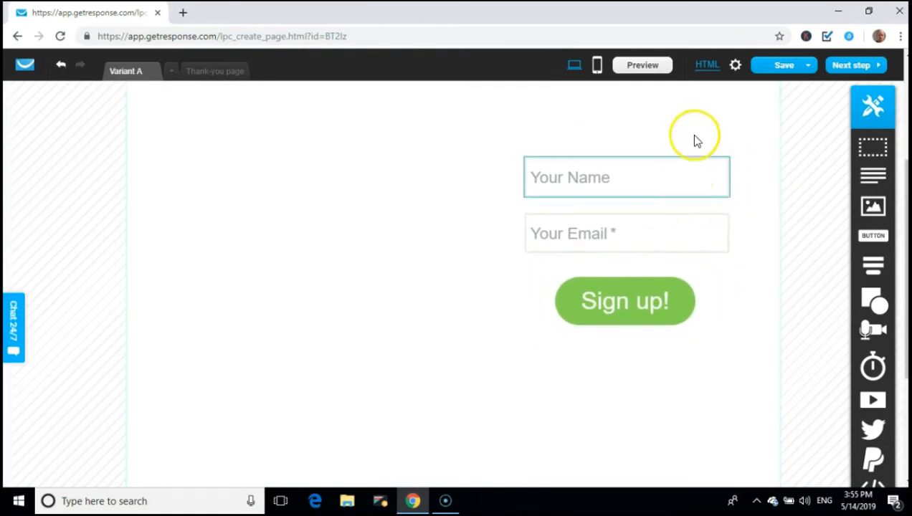
pyautogui.click(708, 201)
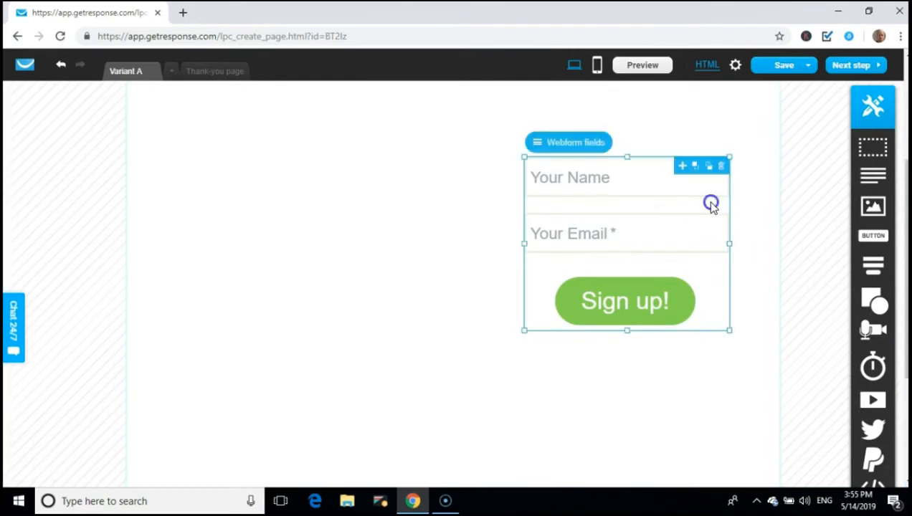
pyautogui.click(723, 168)
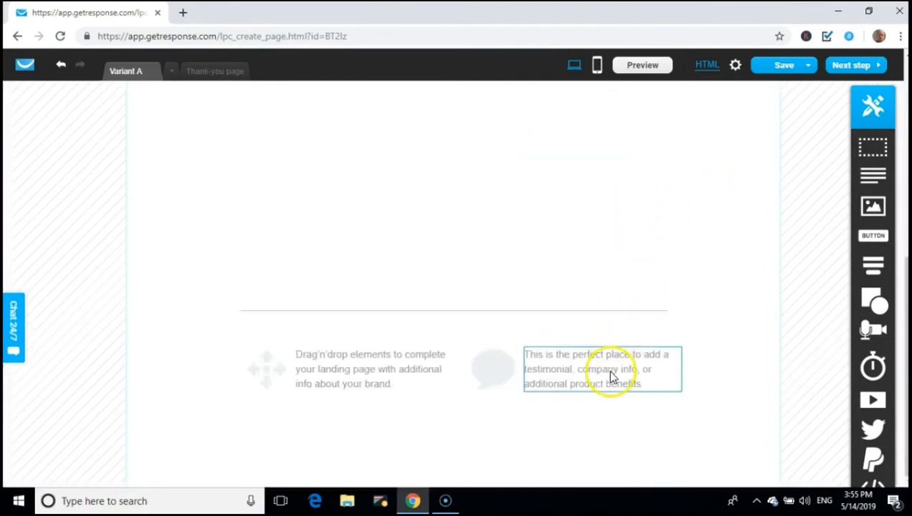
# Delete the testimonial text, speech-bubble image, Drag'n'drop text, arrows image and last horizontal line
pyautogui.click(663, 362)
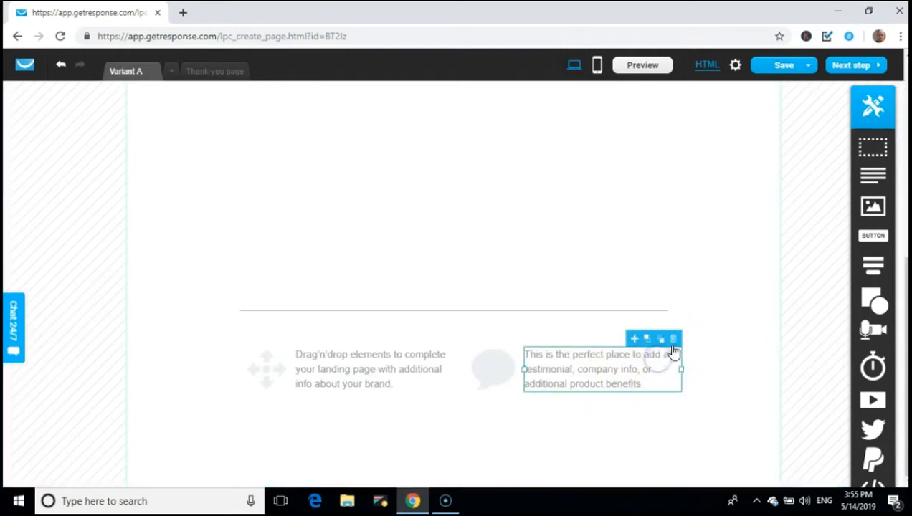
pyautogui.click(673, 339)
pyautogui.click(498, 372)
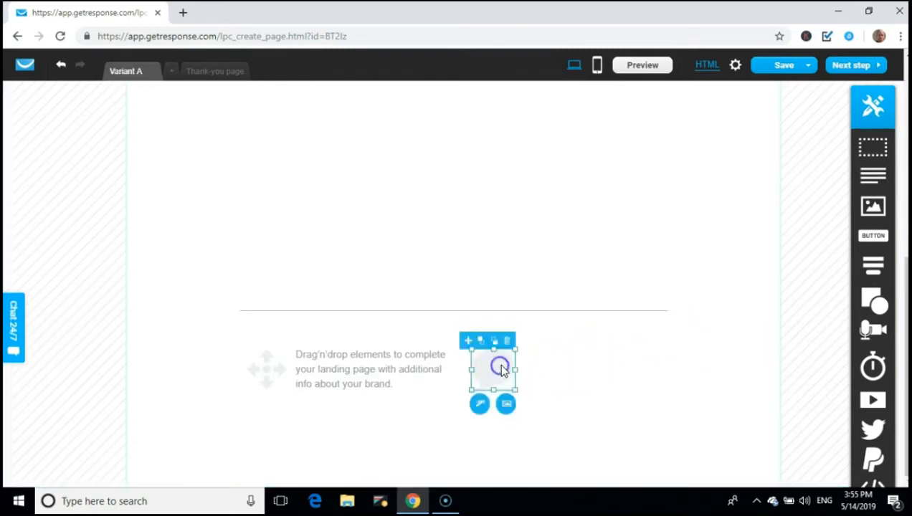
pyautogui.click(508, 343)
pyautogui.click(432, 370)
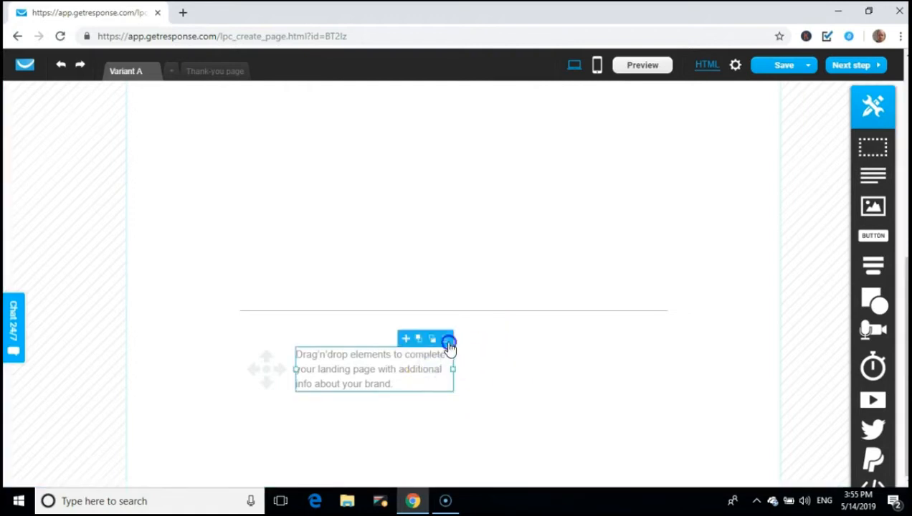
pyautogui.click(449, 343)
pyautogui.click(260, 372)
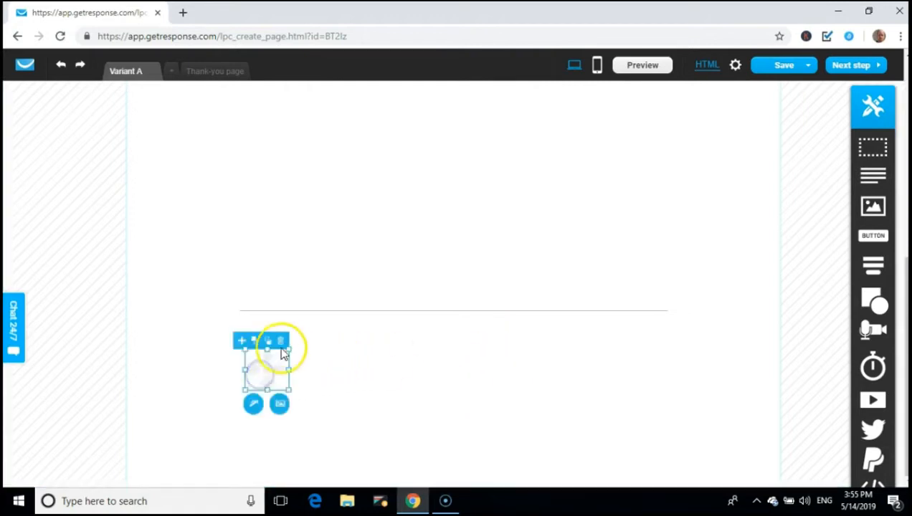
pyautogui.click(280, 346)
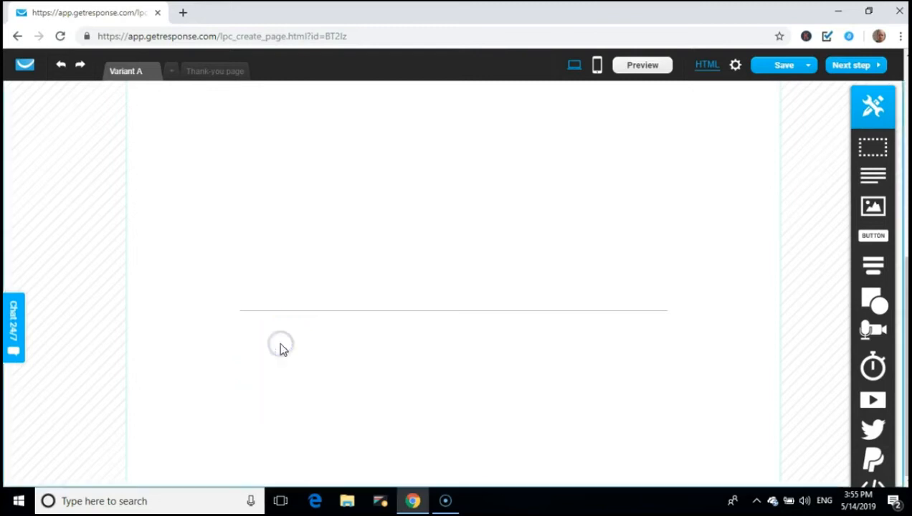
pyautogui.click(393, 313)
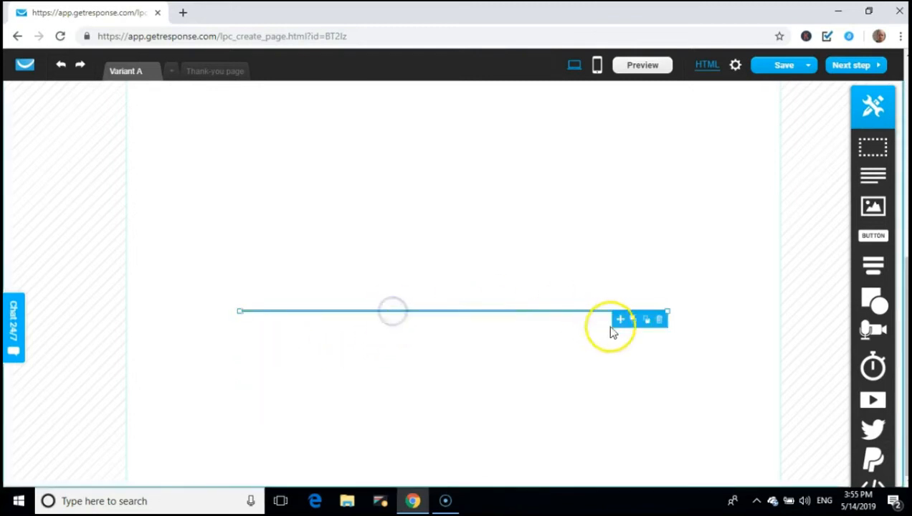
pyautogui.click(660, 320)
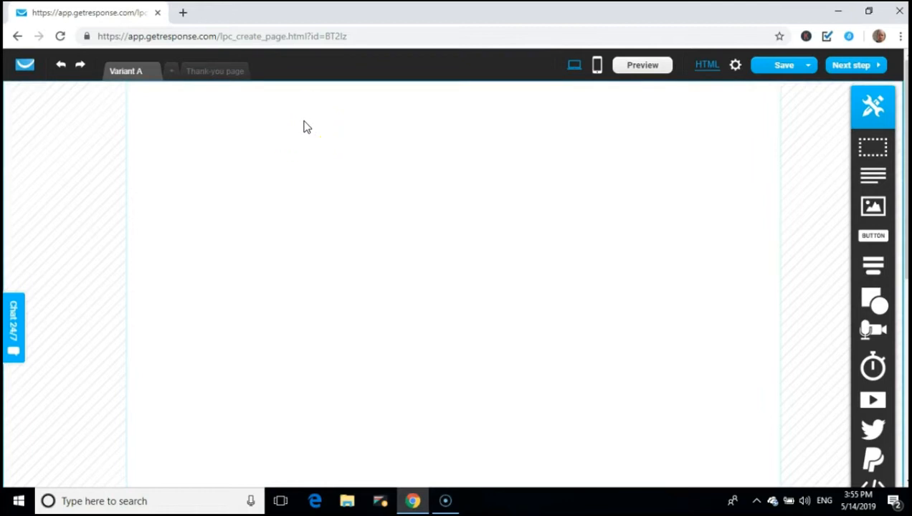
# Open the section's background colour picker and move it to a convenient spot
pyautogui.click(248, 138)
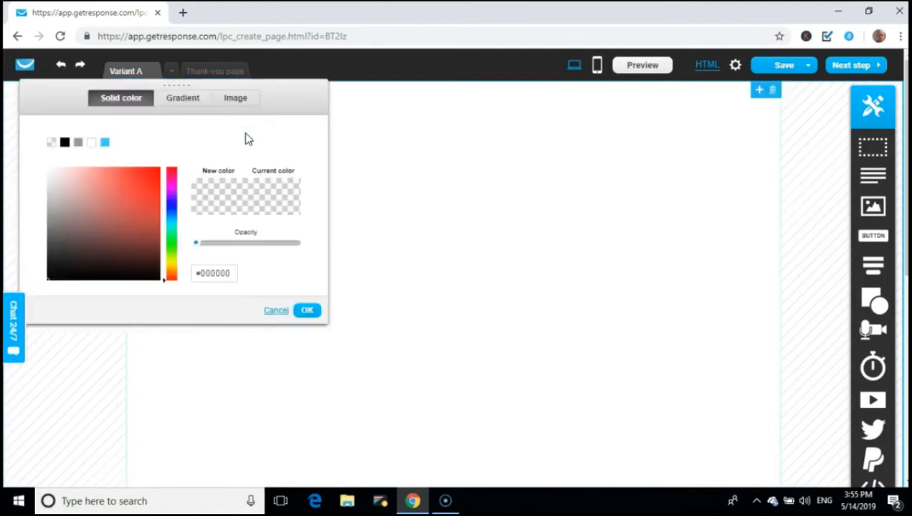
pyautogui.click(249, 130)
pyautogui.click(259, 130)
pyautogui.click(267, 117)
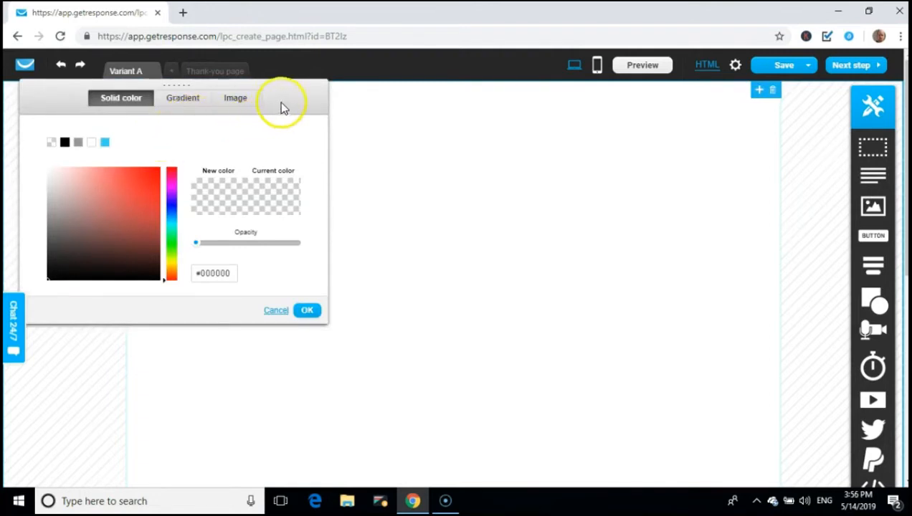
pyautogui.moveTo(300, 86); pyautogui.dragTo(527, 186)
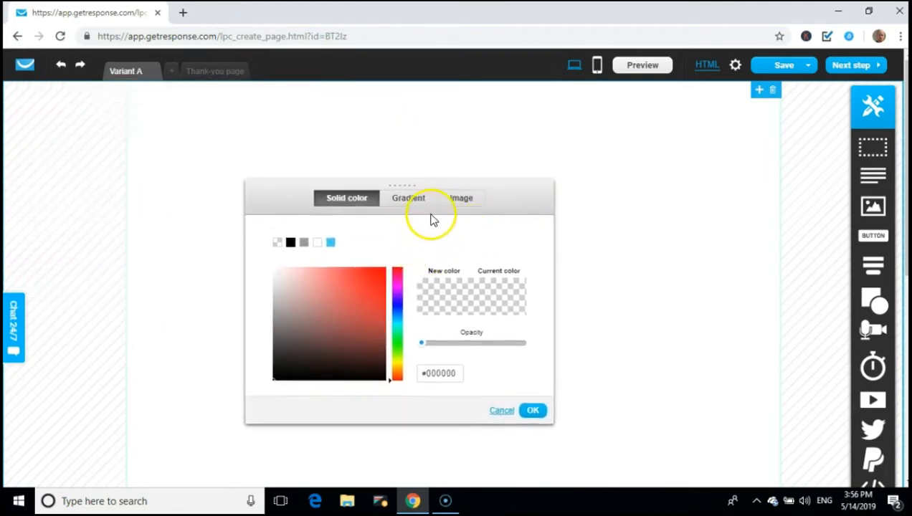
# Try red, deep red and dark green backgrounds, then set the background to transparent
pyautogui.click(375, 292)
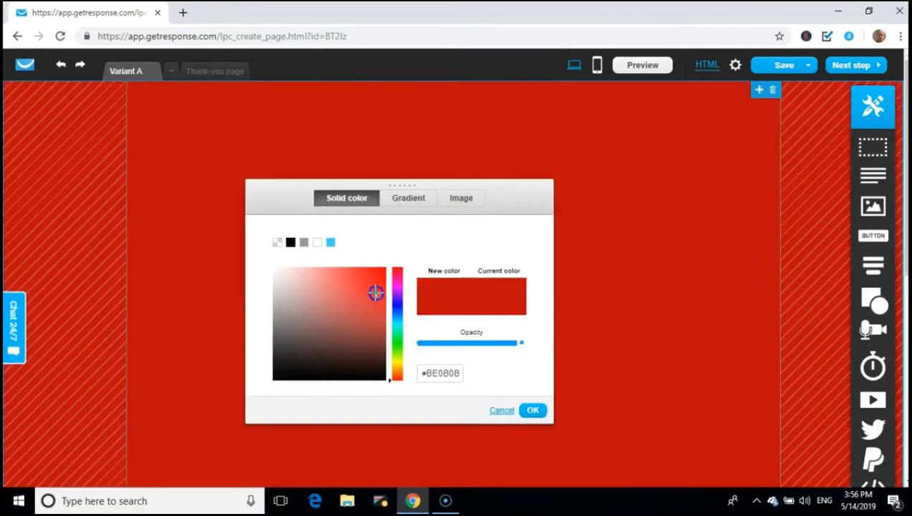
pyautogui.click(363, 328)
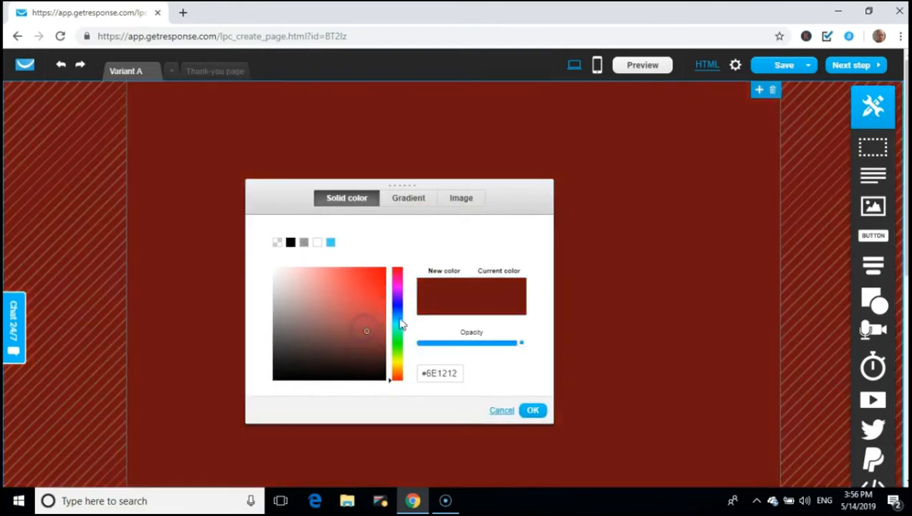
pyautogui.click(398, 350)
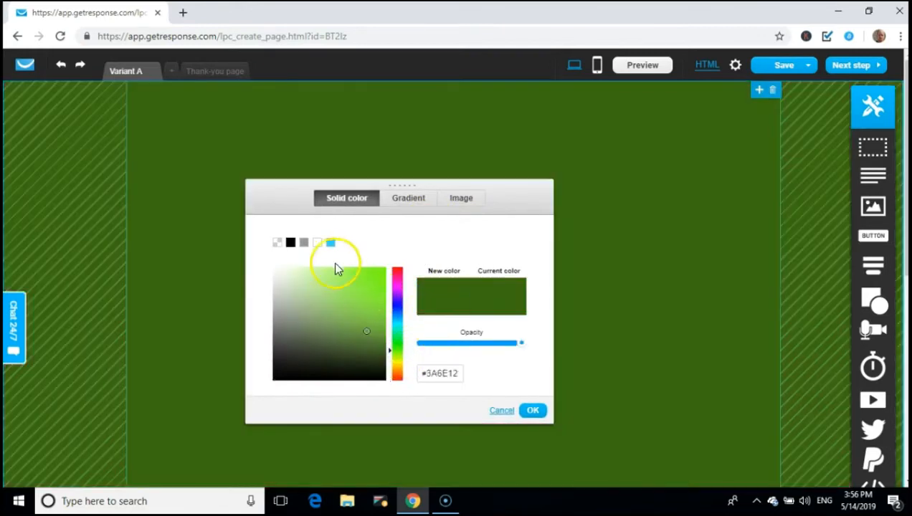
pyautogui.click(278, 244)
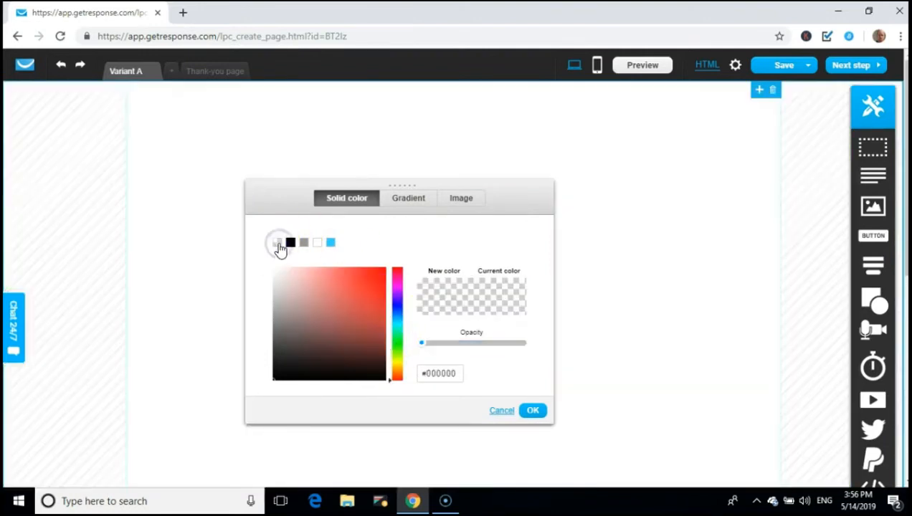
pyautogui.click(394, 202)
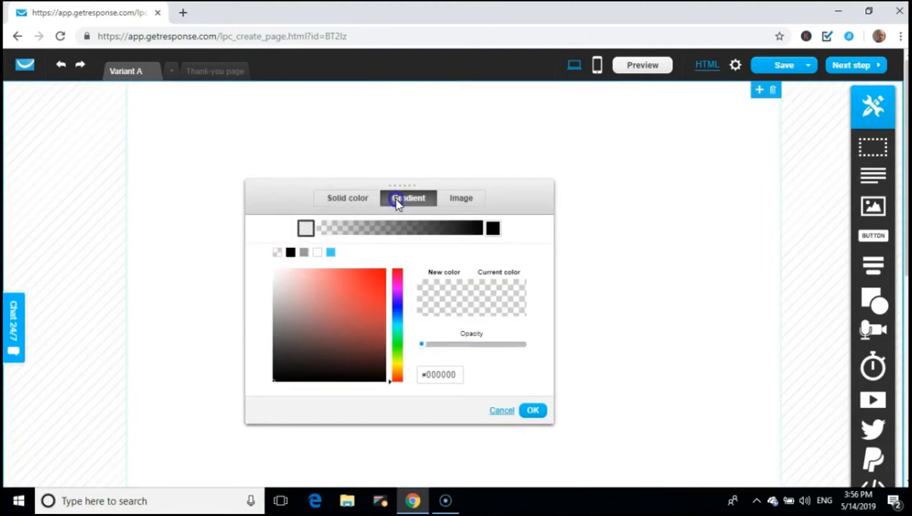
pyautogui.click(493, 228)
pyautogui.click(355, 332)
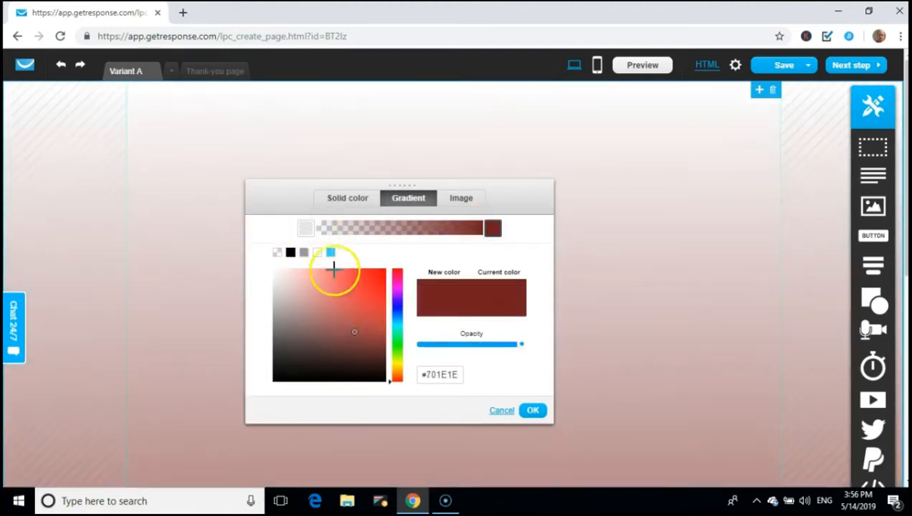
pyautogui.click(330, 231)
pyautogui.click(306, 228)
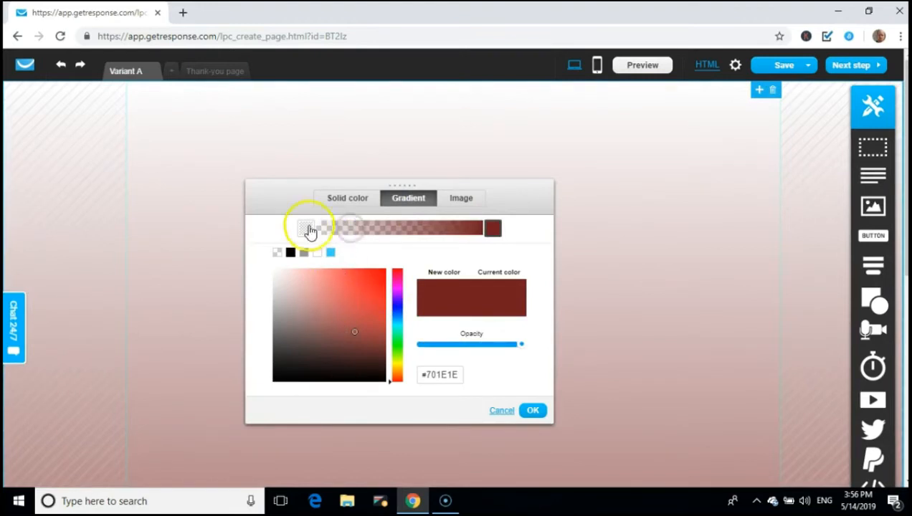
pyautogui.click(306, 315)
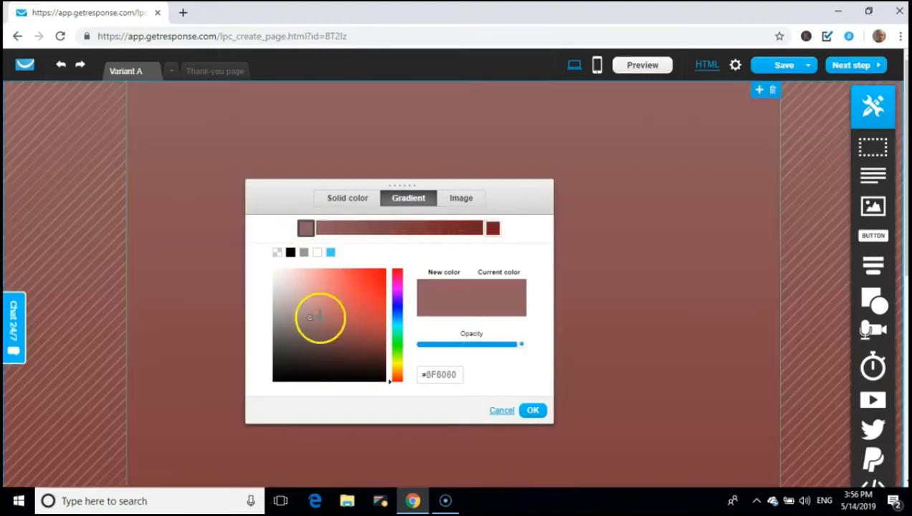
pyautogui.click(367, 295)
pyautogui.moveTo(398, 287); pyautogui.dragTo(396, 315)
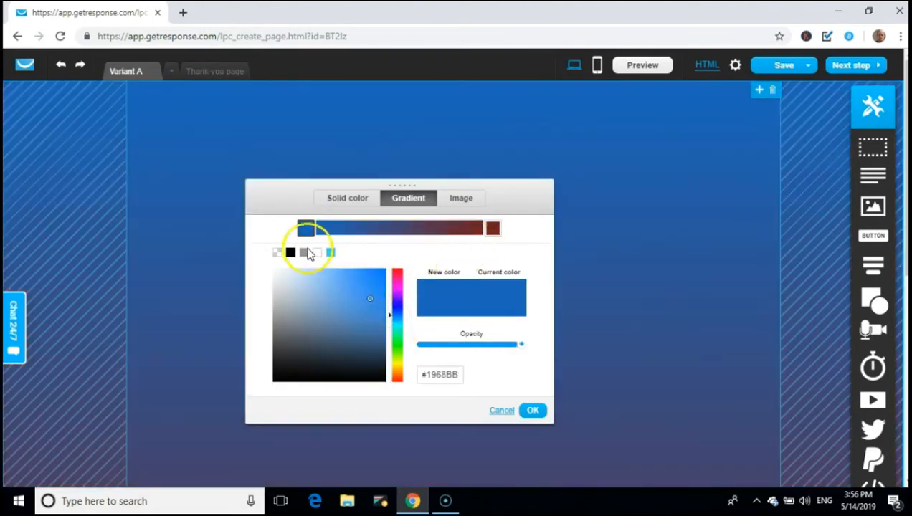
pyautogui.click(306, 228)
pyautogui.click(396, 274)
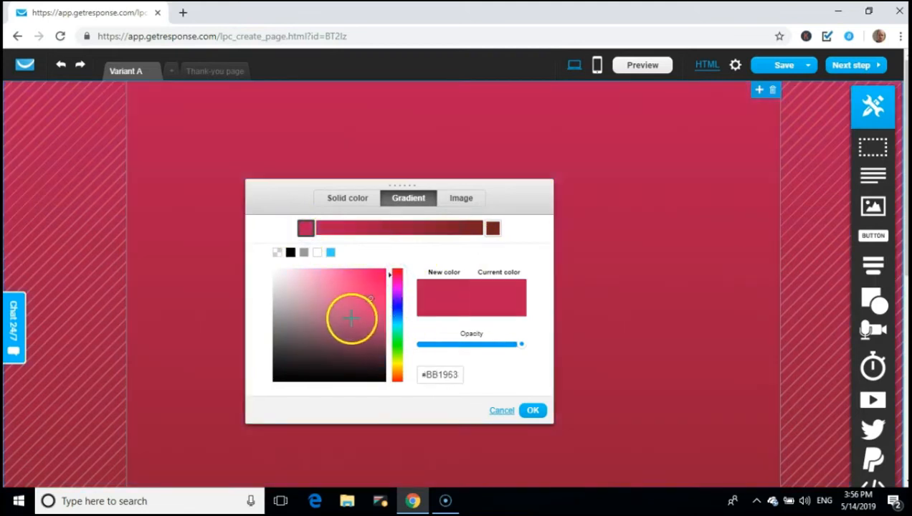
pyautogui.click(495, 229)
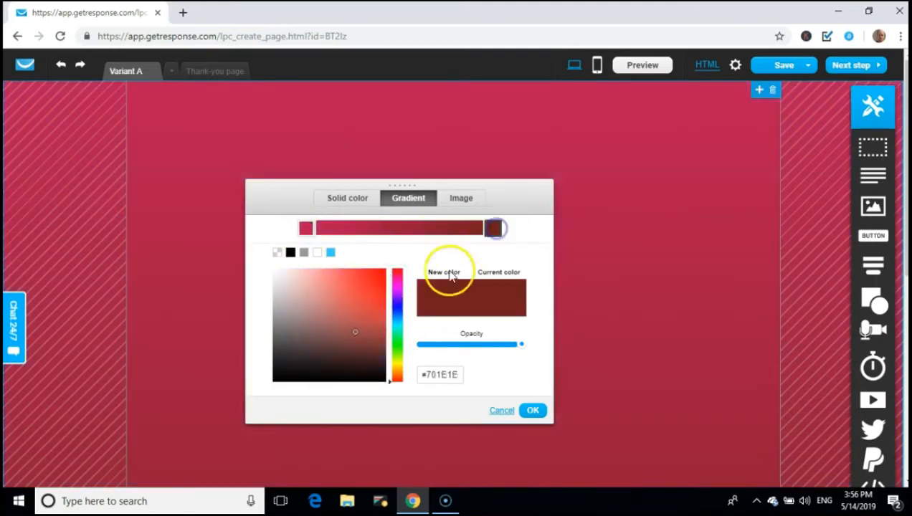
pyautogui.click(397, 350)
pyautogui.click(369, 295)
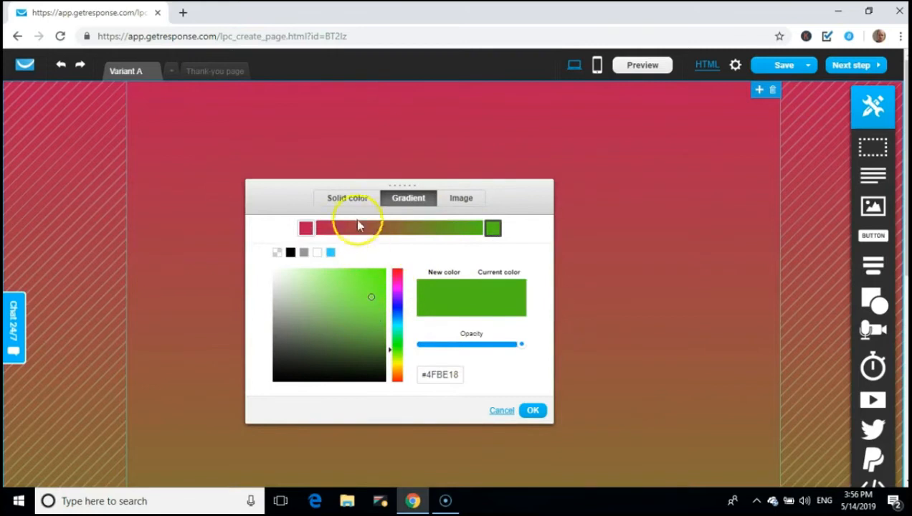
pyautogui.click(277, 253)
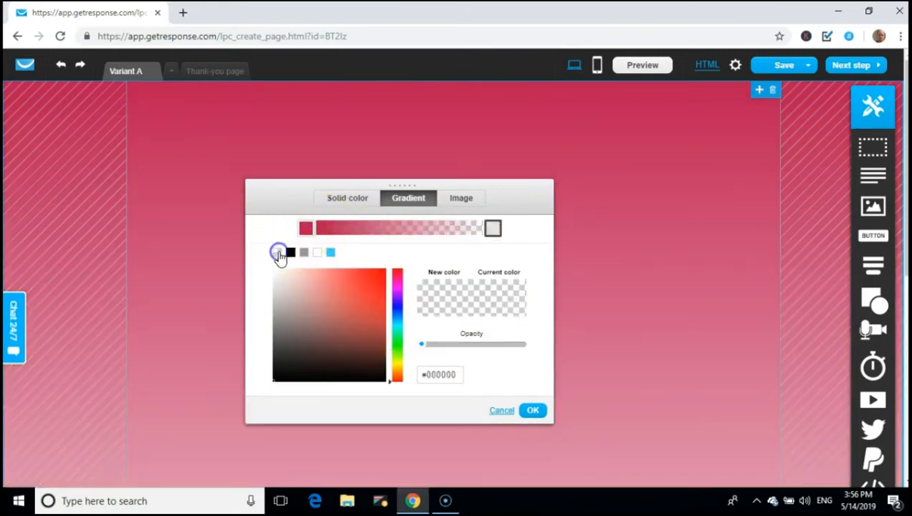
pyautogui.click(359, 197)
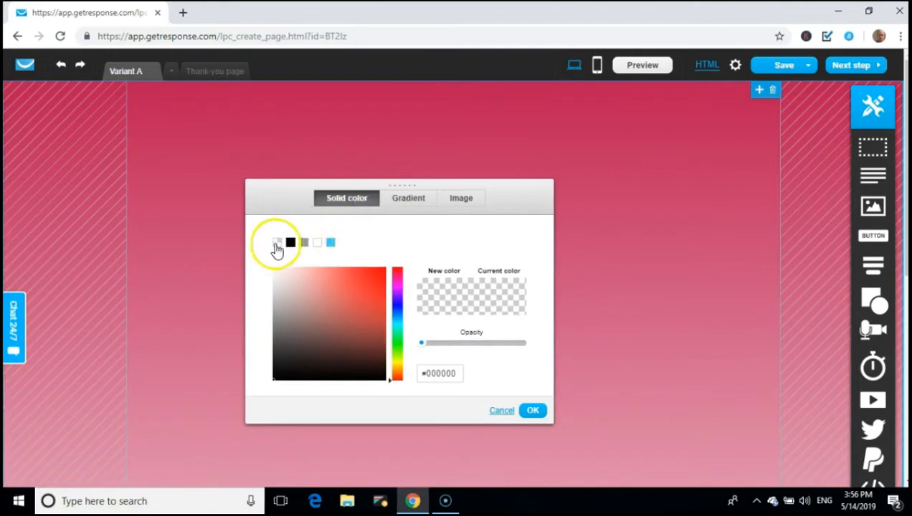
pyautogui.click(277, 243)
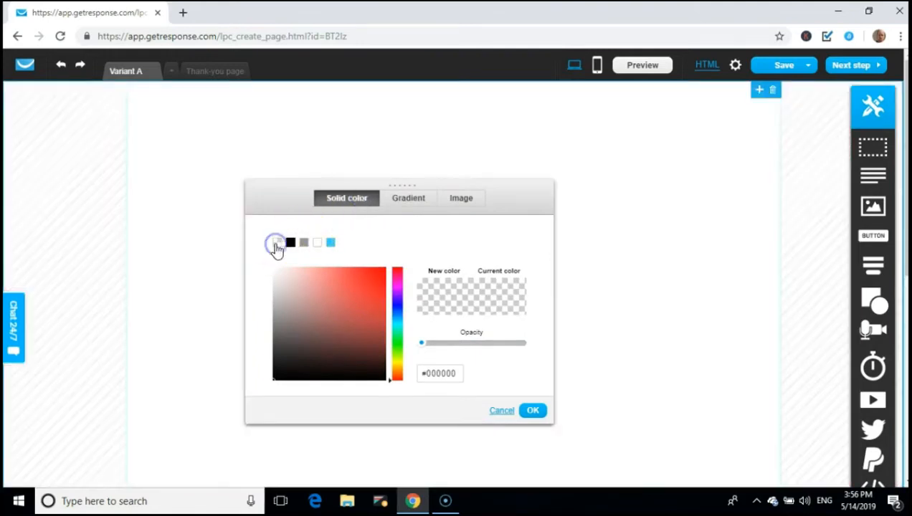
# Switch the page background to an image and browse the Shutterstock free photo collection in the library
pyautogui.click(474, 201)
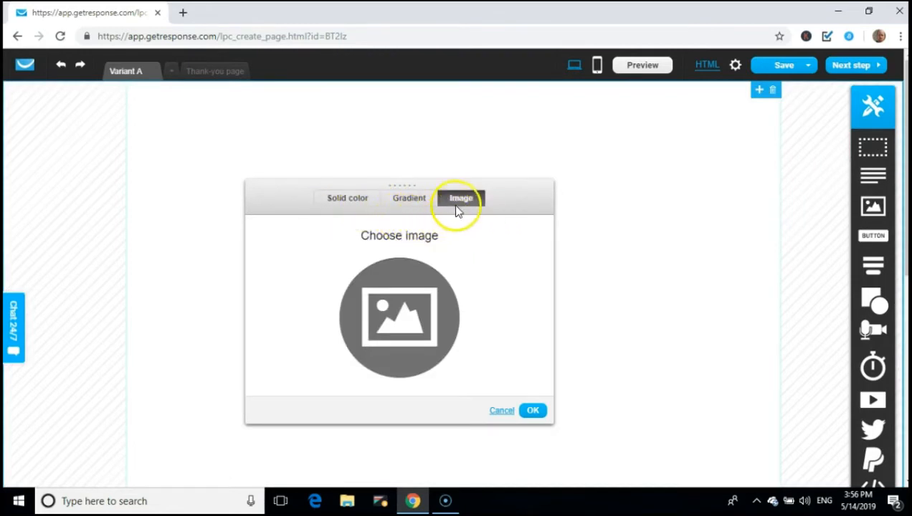
pyautogui.click(411, 304)
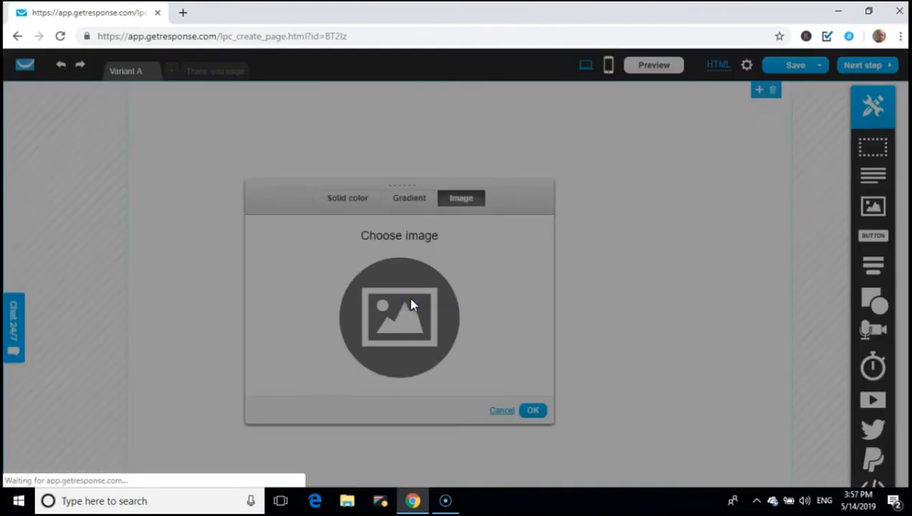
pyautogui.click(412, 299)
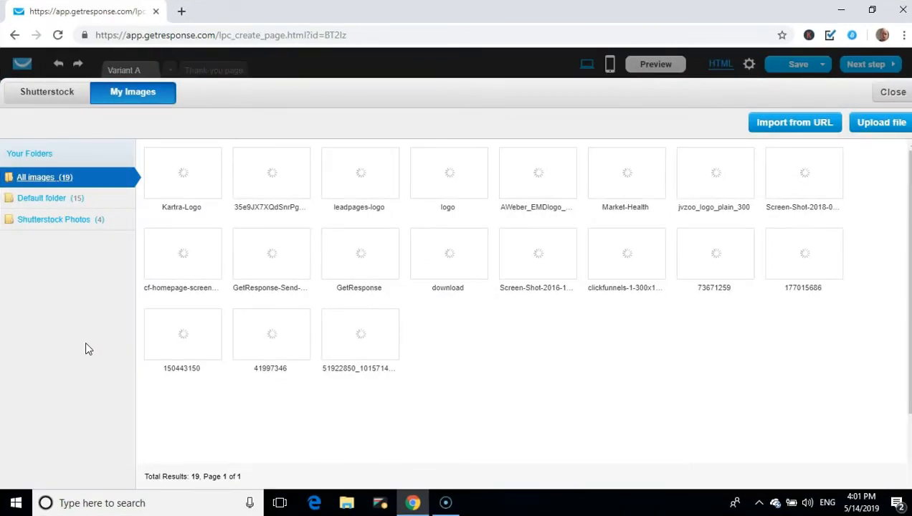
pyautogui.click(465, 113)
pyautogui.click(64, 98)
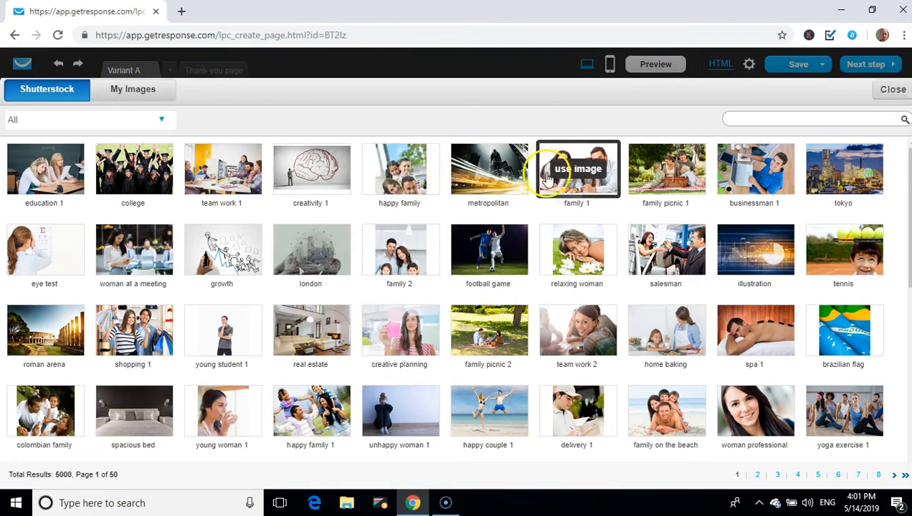
pyautogui.scroll(-3, 547, 178)
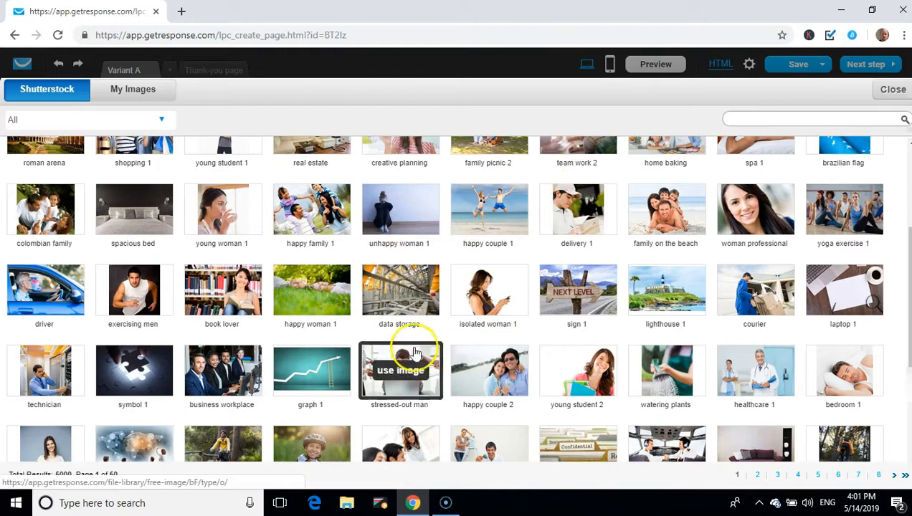
pyautogui.scroll(-1, 305, 287)
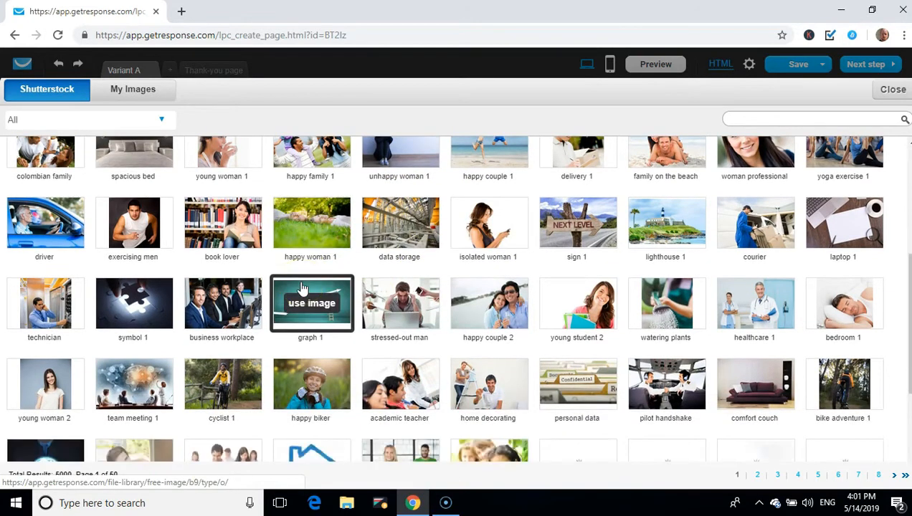
pyautogui.scroll(-2, 345, 219)
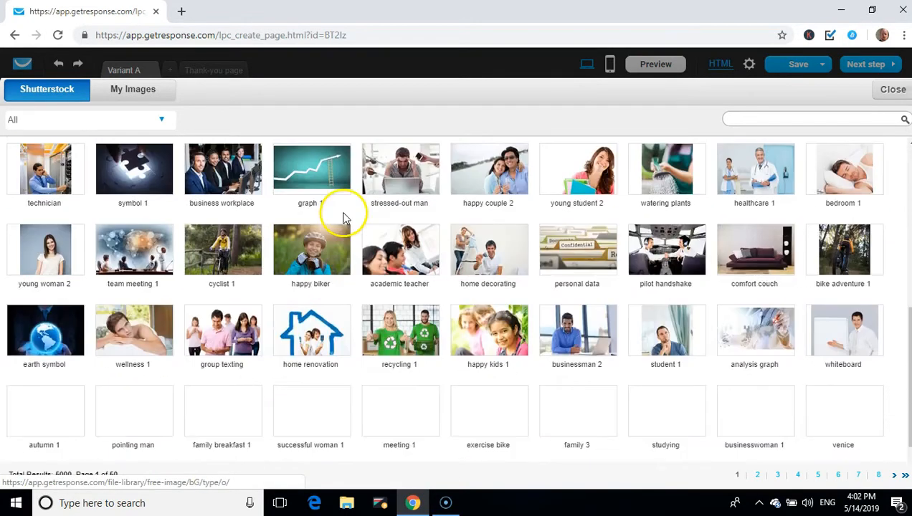
pyautogui.scroll(-1, 345, 218)
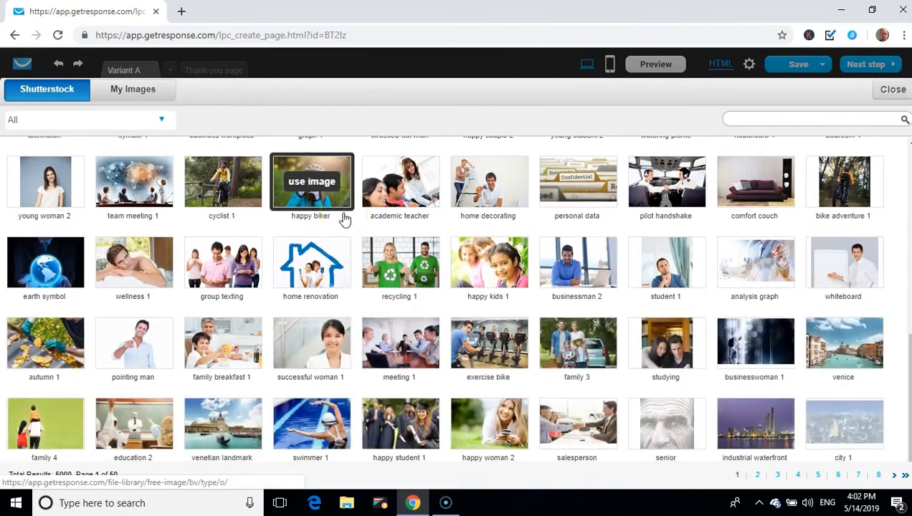
pyautogui.scroll(-1, 345, 218)
pyautogui.scroll(5, 345, 219)
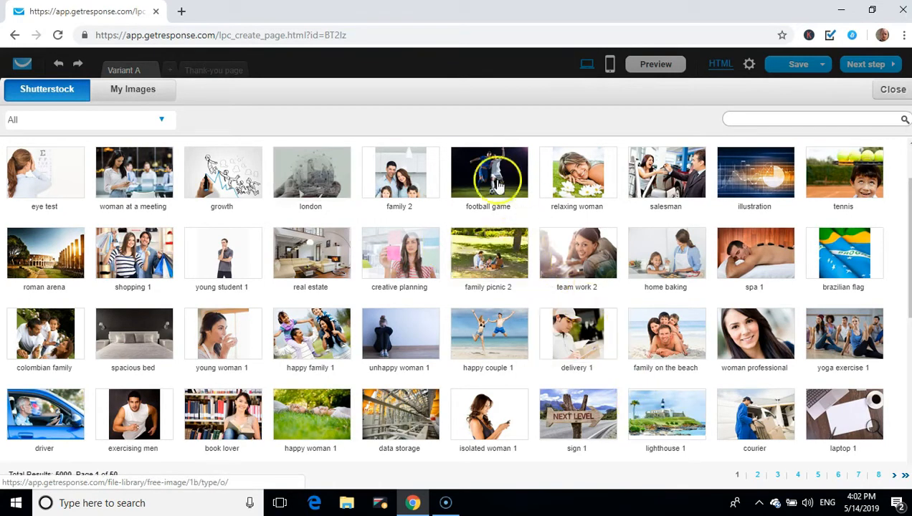
# Search Shutterstock for 'beach' and use the beach sunset photo as the page background
pyautogui.click(789, 119)
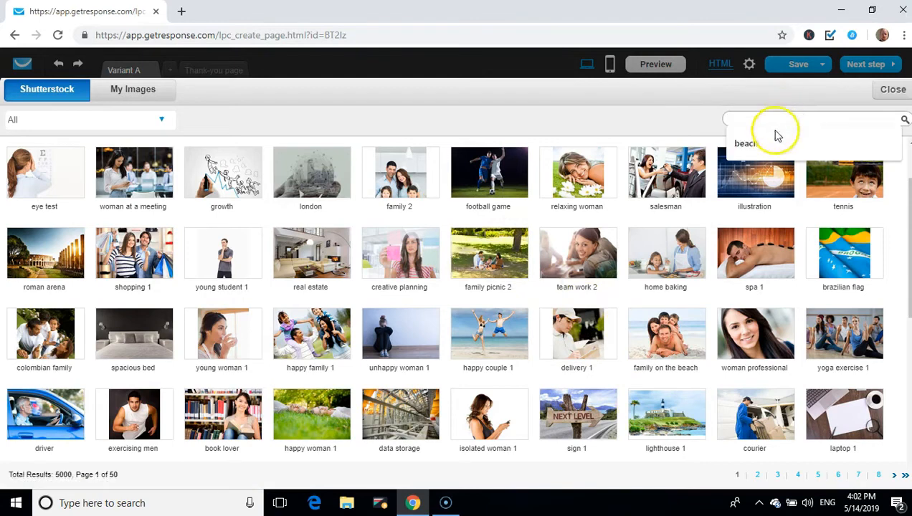
pyautogui.click(750, 143)
pyautogui.click(905, 120)
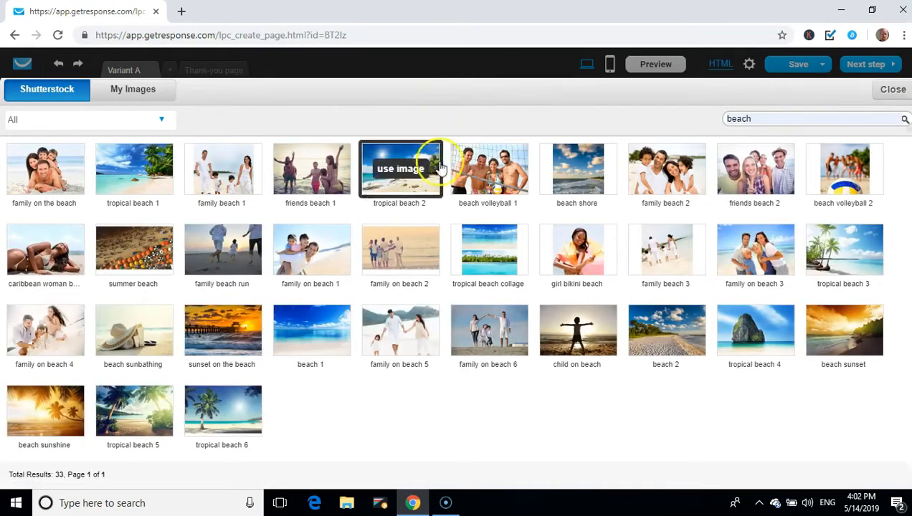
pyautogui.moveTo(828, 352)
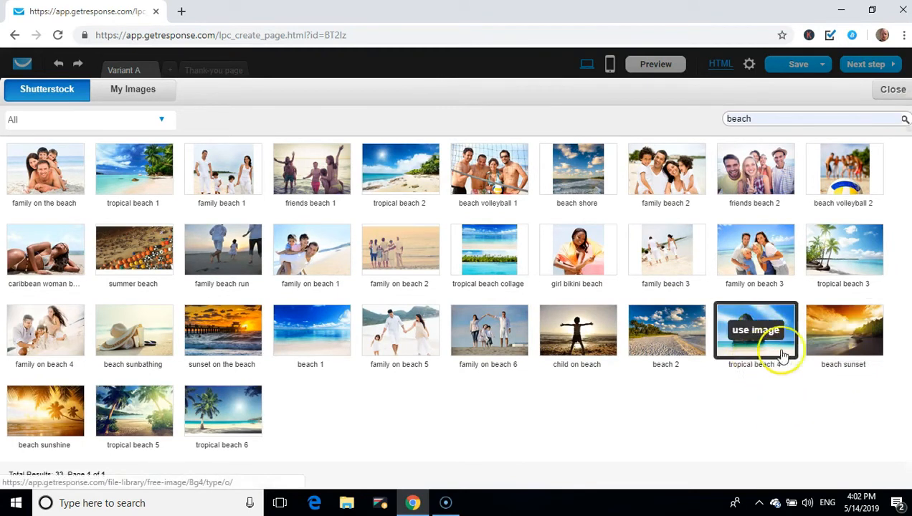
pyautogui.moveTo(843, 366)
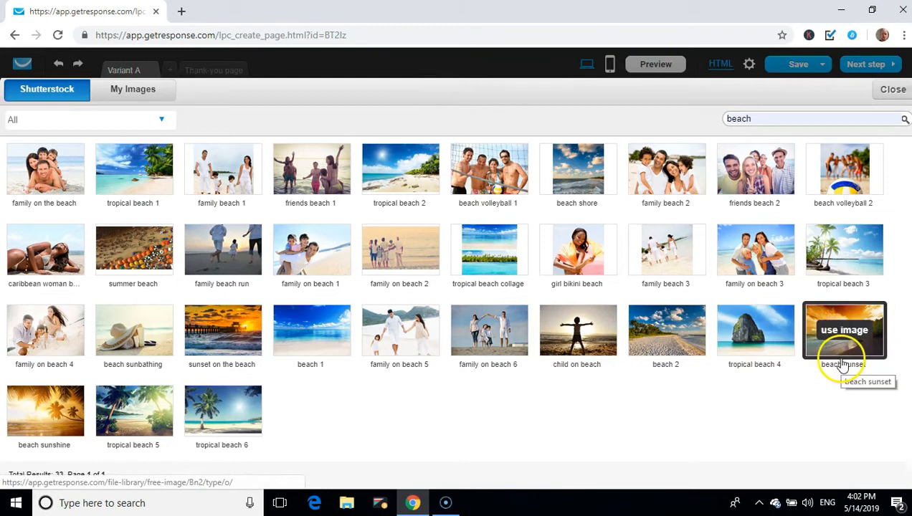
pyautogui.moveTo(843, 285)
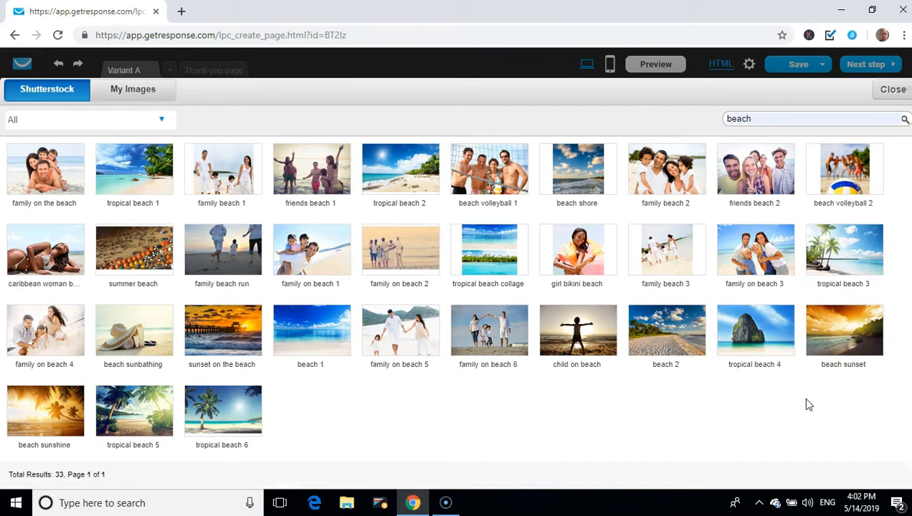
pyautogui.click(760, 377)
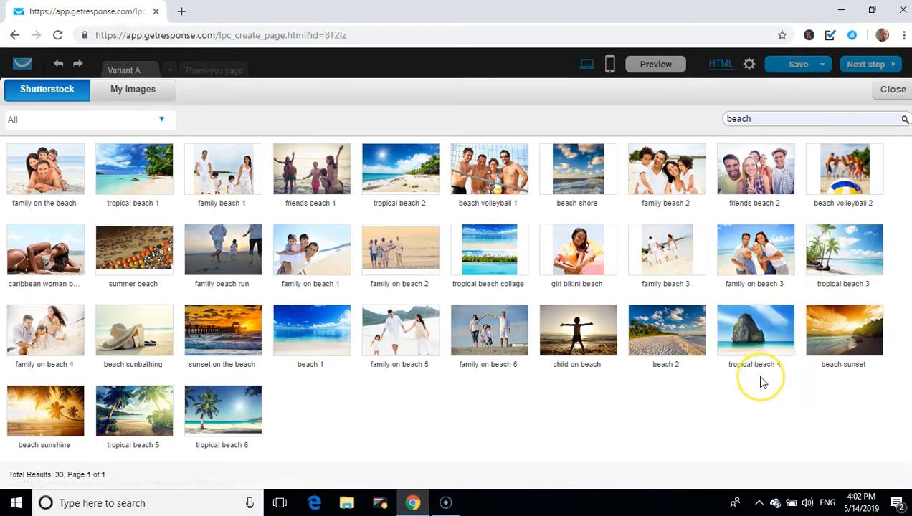
pyautogui.moveTo(846, 334)
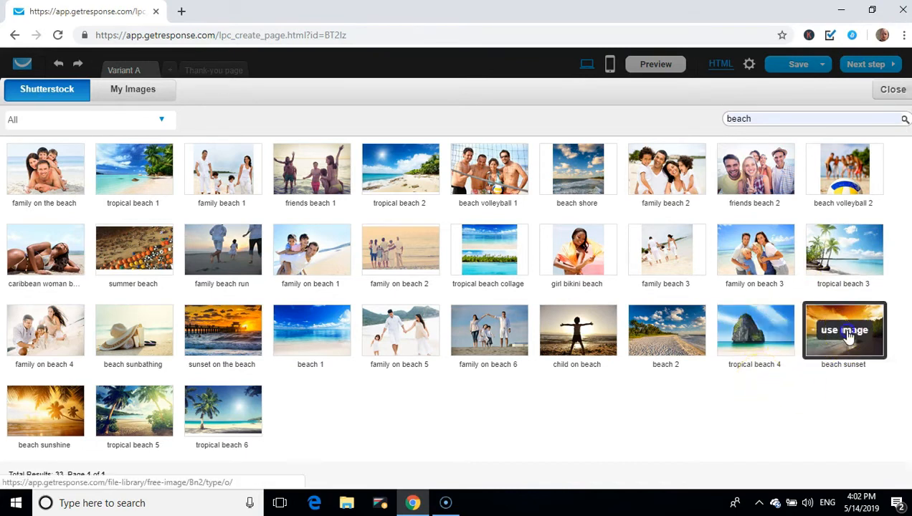
pyautogui.click(846, 331)
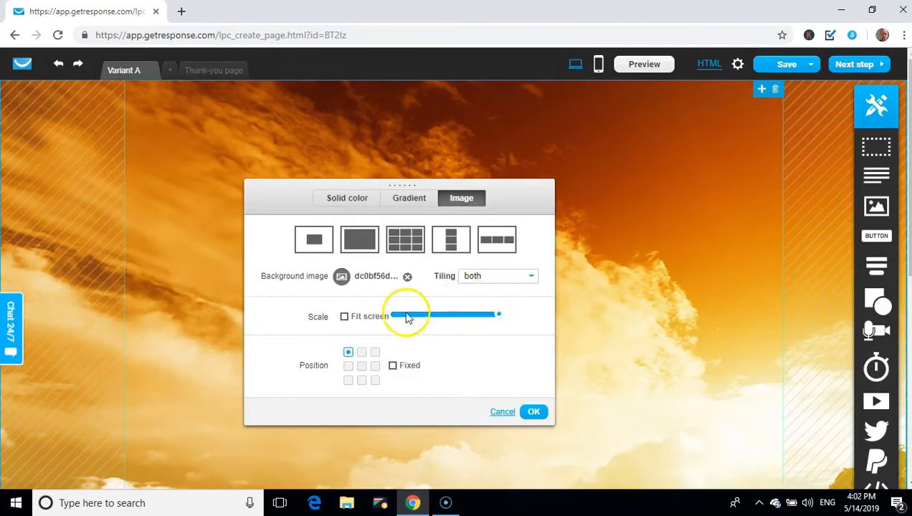
# Set the sunset background to full-screen scaling with Fixed position enabled and apply it
pyautogui.click(345, 318)
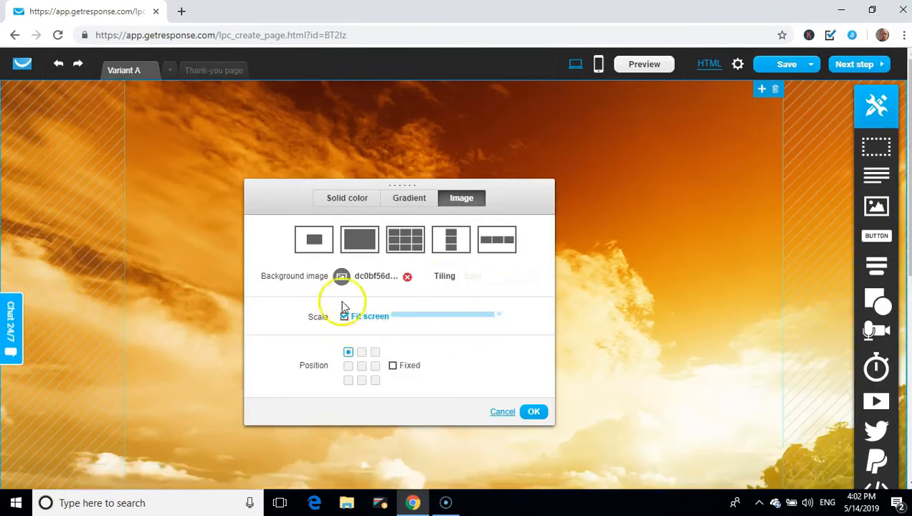
pyautogui.click(393, 367)
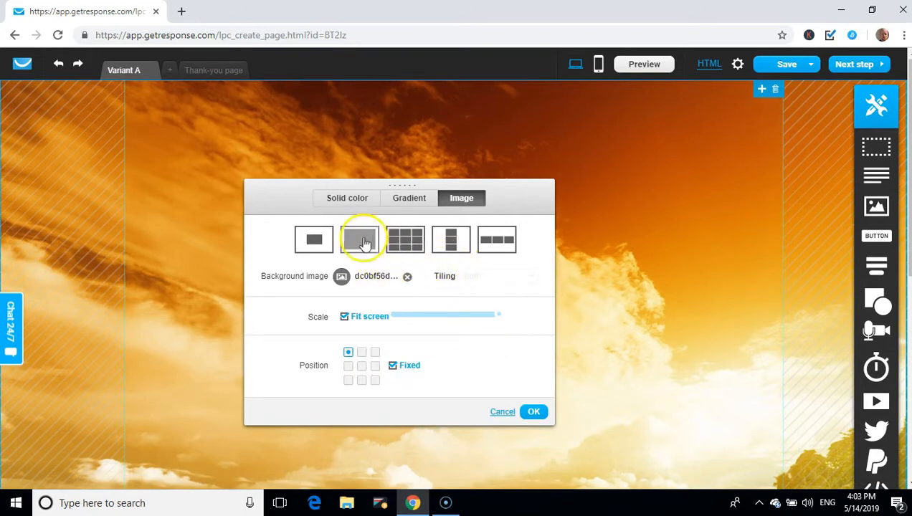
pyautogui.click(361, 256)
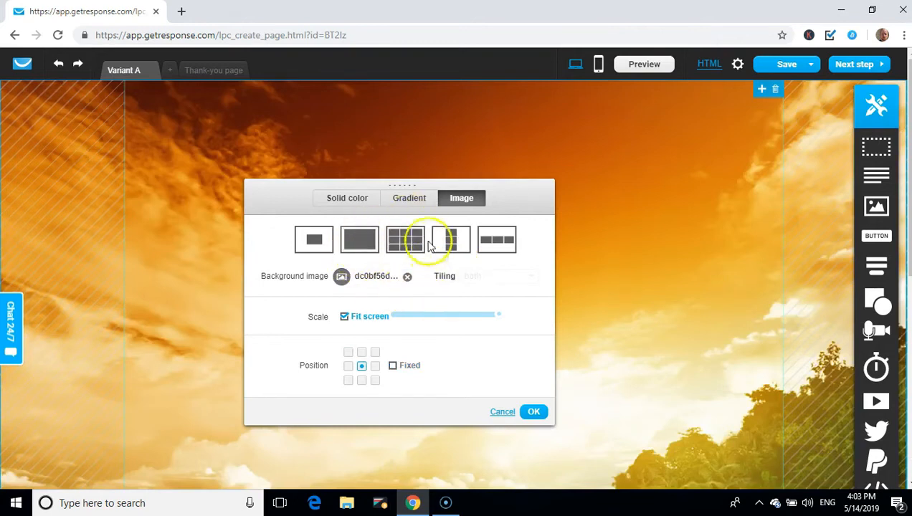
pyautogui.click(406, 244)
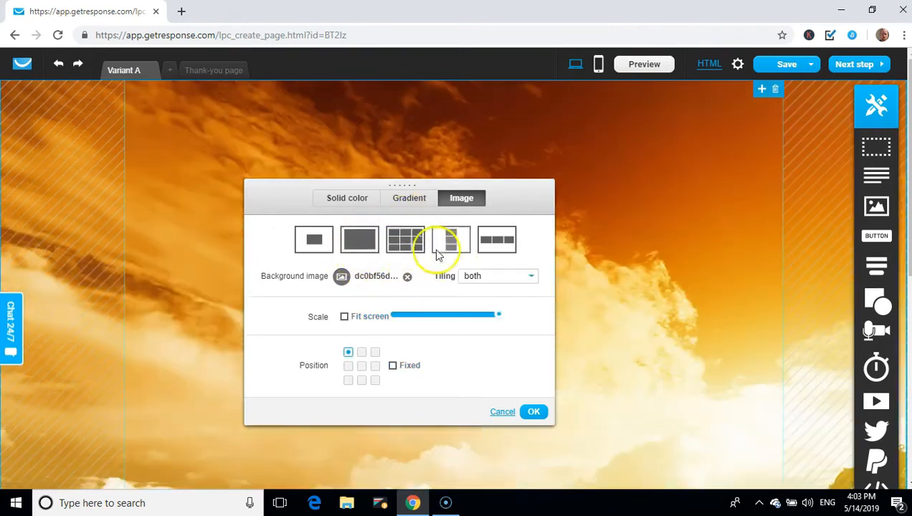
pyautogui.click(313, 243)
pyautogui.click(359, 240)
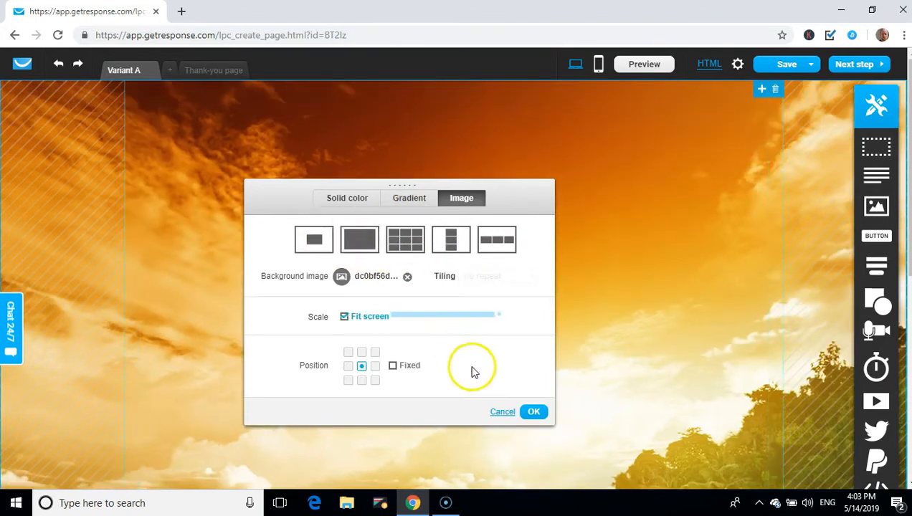
pyautogui.click(392, 366)
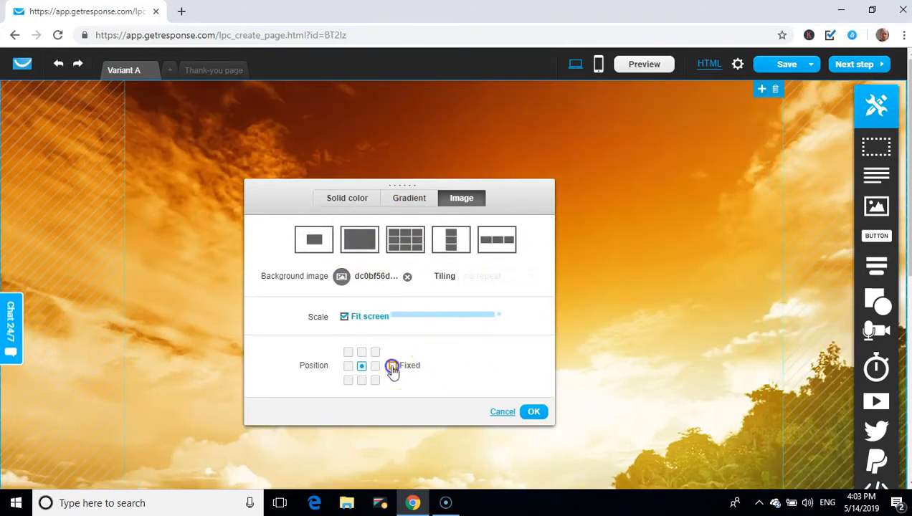
pyautogui.click(534, 412)
# Scroll to confirm the sunset background stays fixed, then bring up the Shapes flyout
pyautogui.scroll(-5, 481, 281)
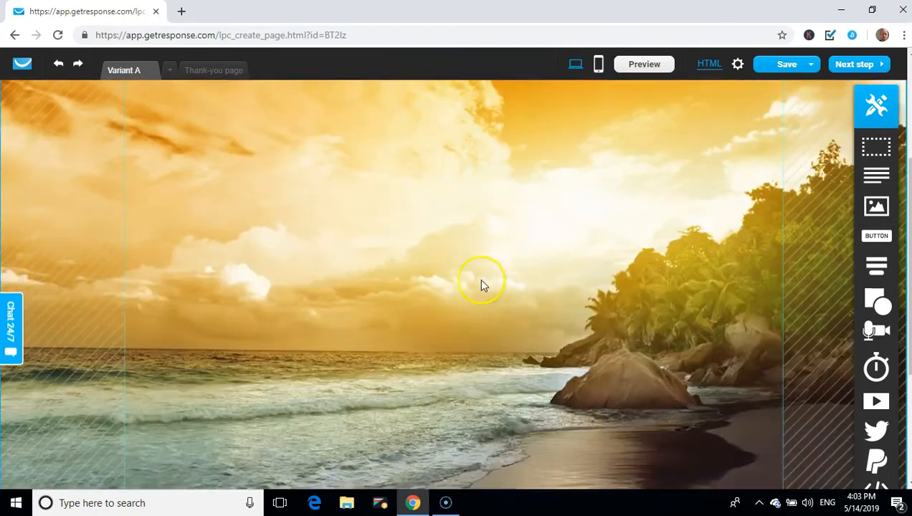
pyautogui.scroll(4, 477, 281)
pyautogui.scroll(2, 479, 287)
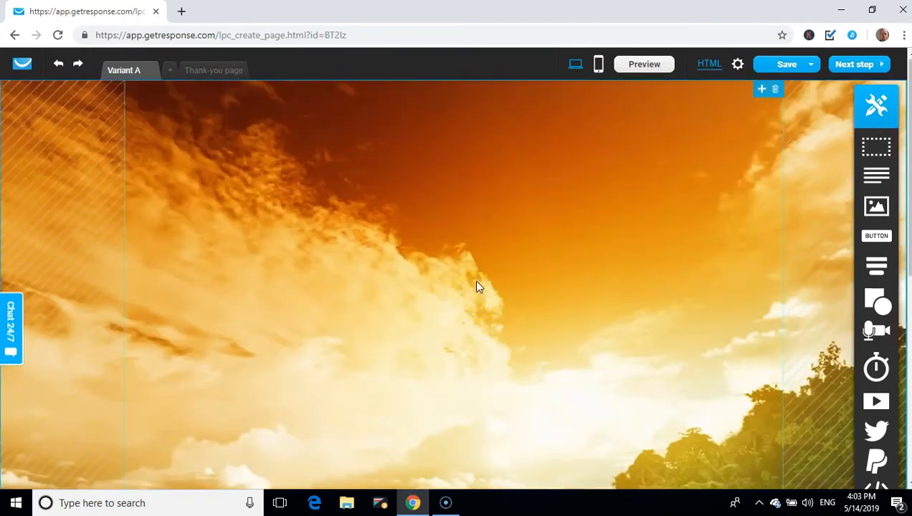
pyautogui.scroll(-5, 451, 200)
pyautogui.scroll(5, 450, 201)
pyautogui.moveTo(878, 299)
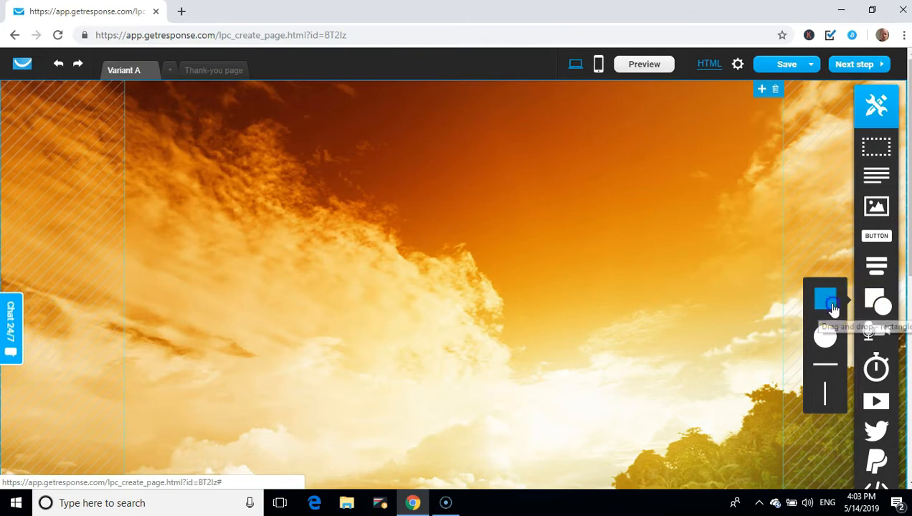
# Place a rectangle on the section and enlarge it to span most of the sunset background
pyautogui.moveTo(798, 298); pyautogui.dragTo(271, 214)
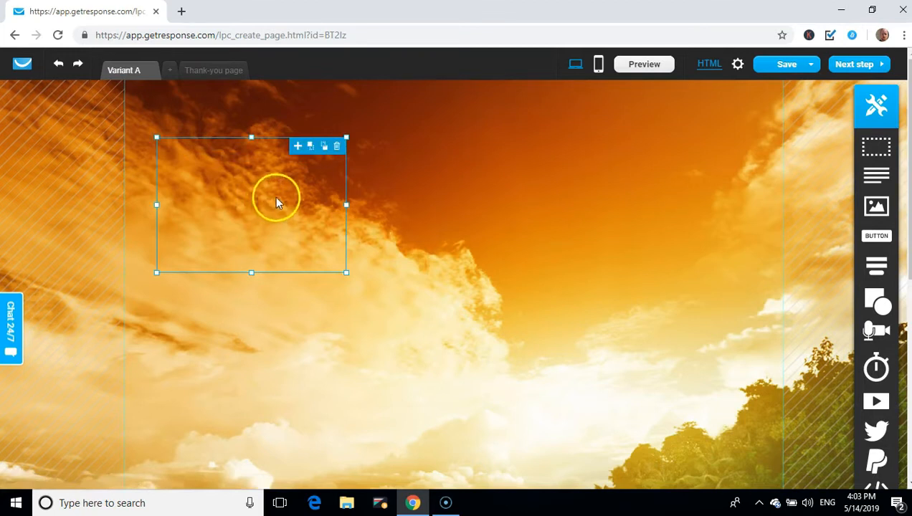
pyautogui.moveTo(348, 272); pyautogui.dragTo(775, 450)
pyautogui.doubleClick(510, 245)
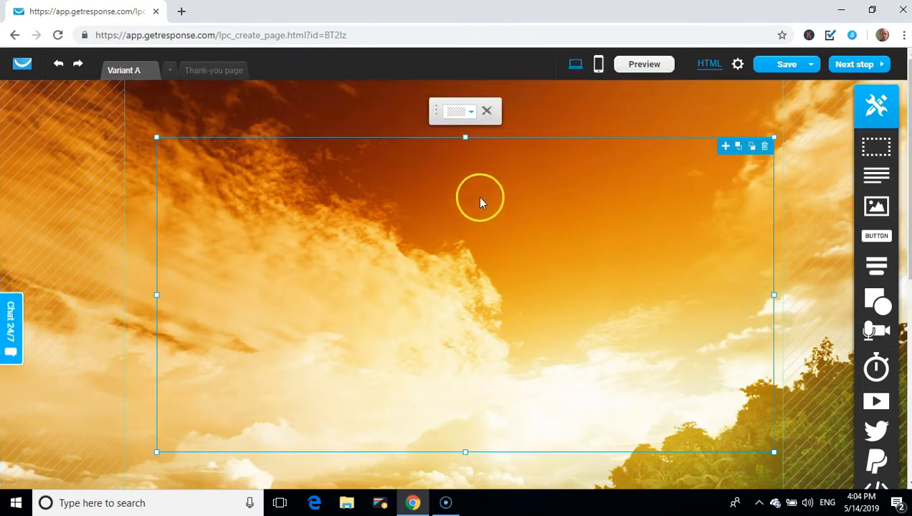
# Give the box a solid black fill with reduced opacity so the sunset shows through darkened
pyautogui.click(472, 113)
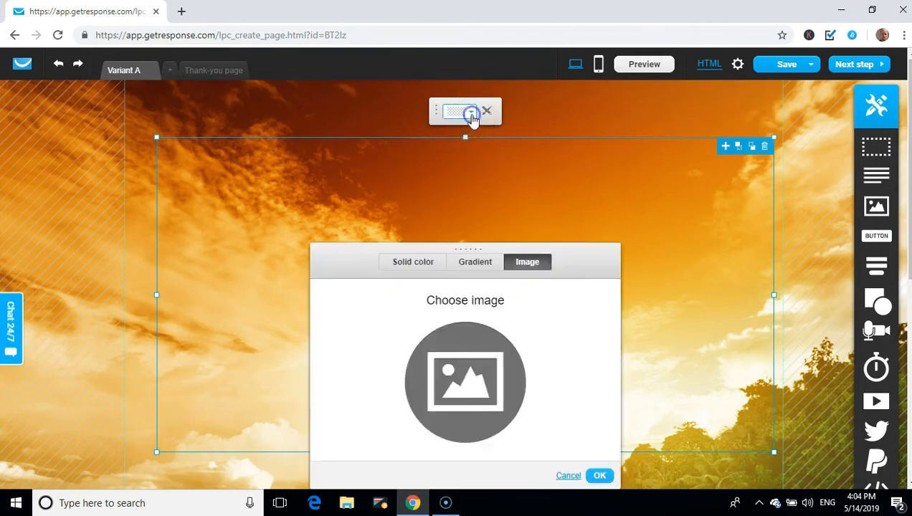
pyautogui.click(405, 263)
pyautogui.click(436, 367)
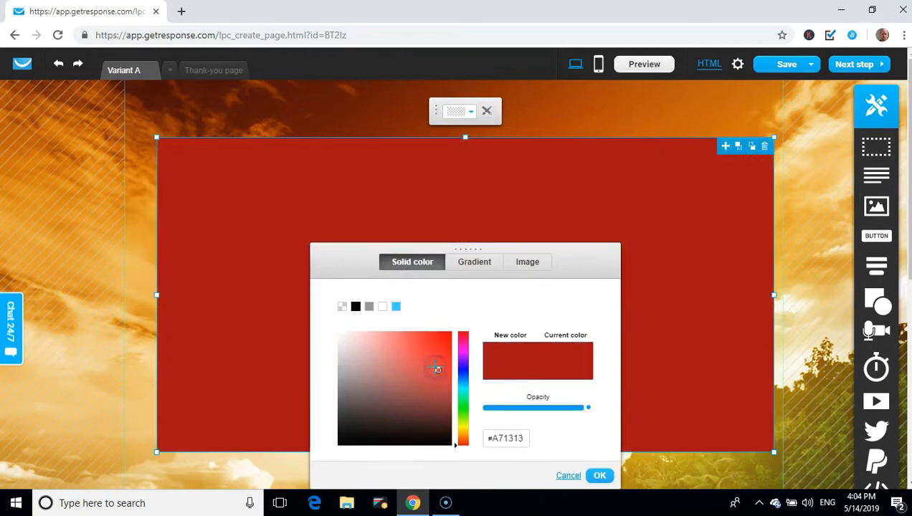
pyautogui.click(355, 307)
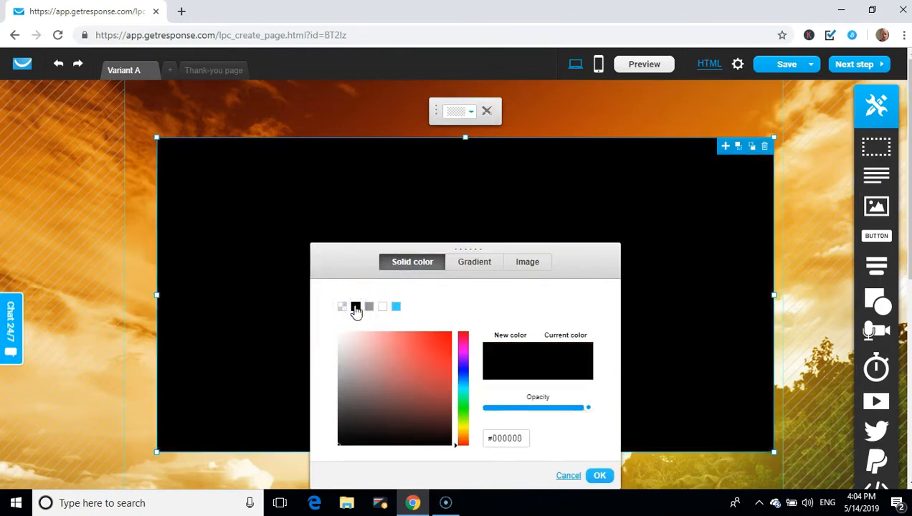
pyautogui.moveTo(589, 410); pyautogui.dragTo(559, 409)
pyautogui.click(595, 473)
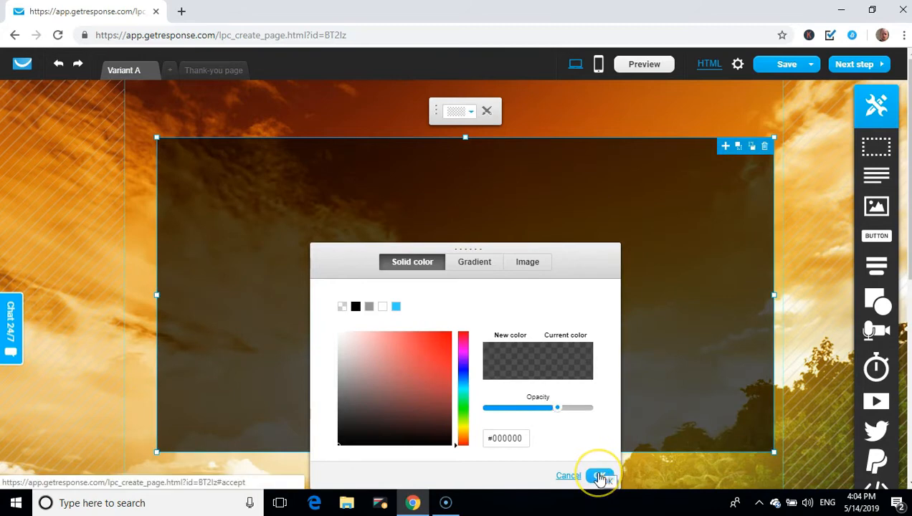
pyautogui.click(599, 476)
pyautogui.scroll(-3, 457, 257)
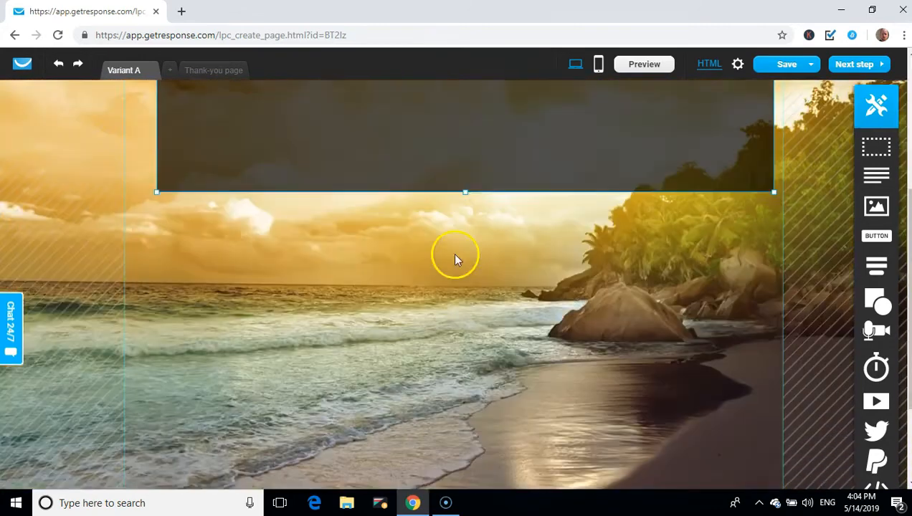
pyautogui.scroll(3, 454, 259)
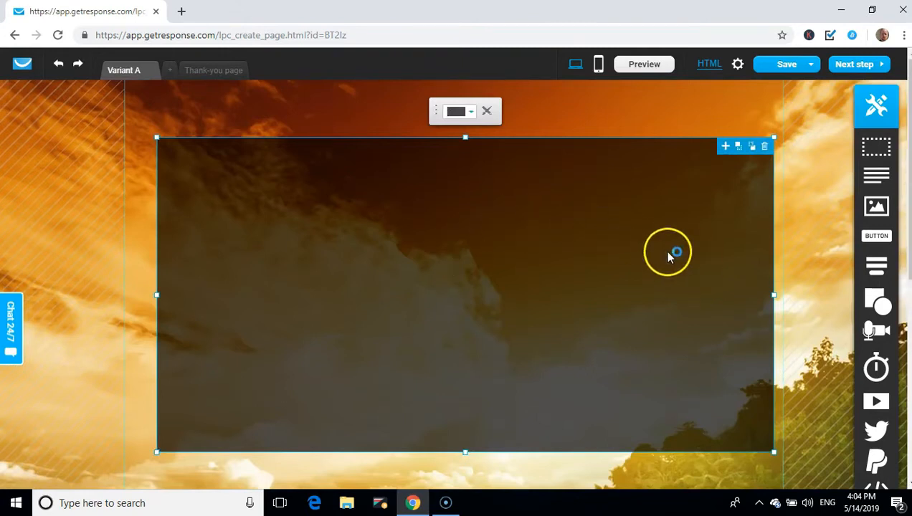
pyautogui.click(629, 107)
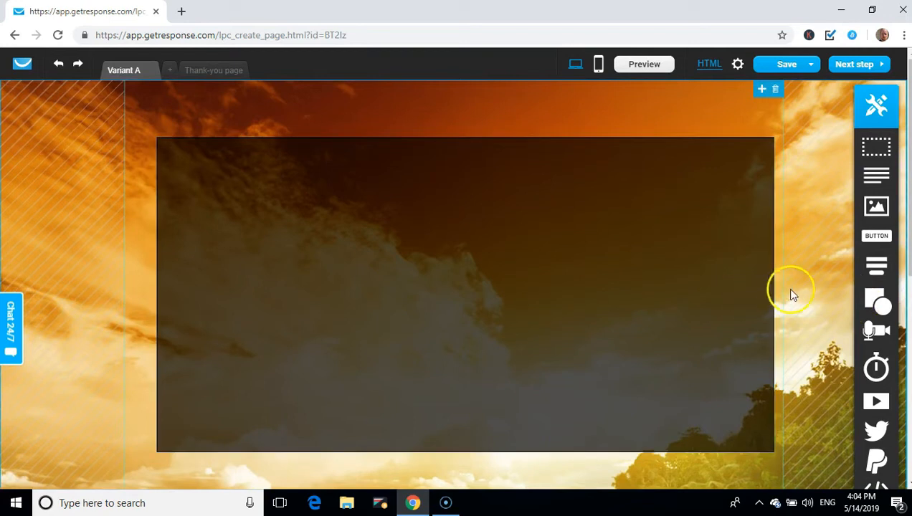
# Add a static sign-up form with Your Name, Your Email and Sign up! into the box and resize it
pyautogui.moveTo(877, 267)
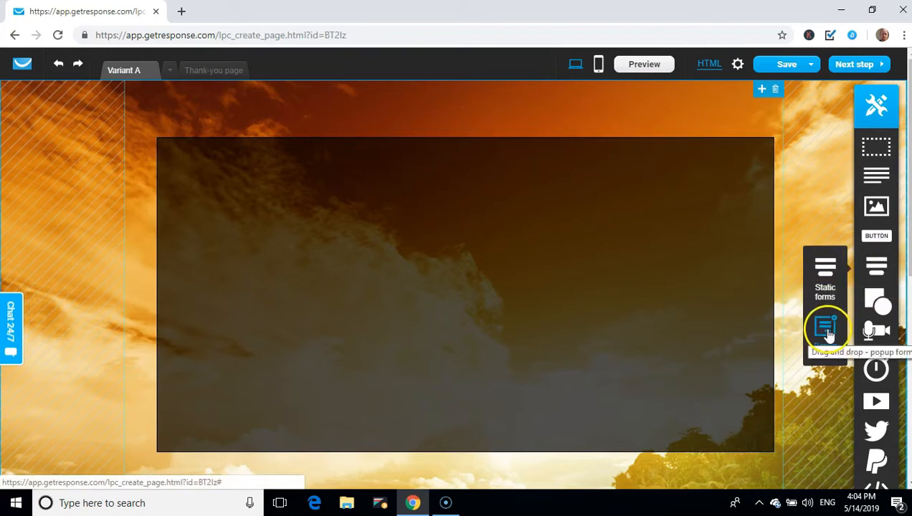
pyautogui.moveTo(834, 267); pyautogui.dragTo(646, 270)
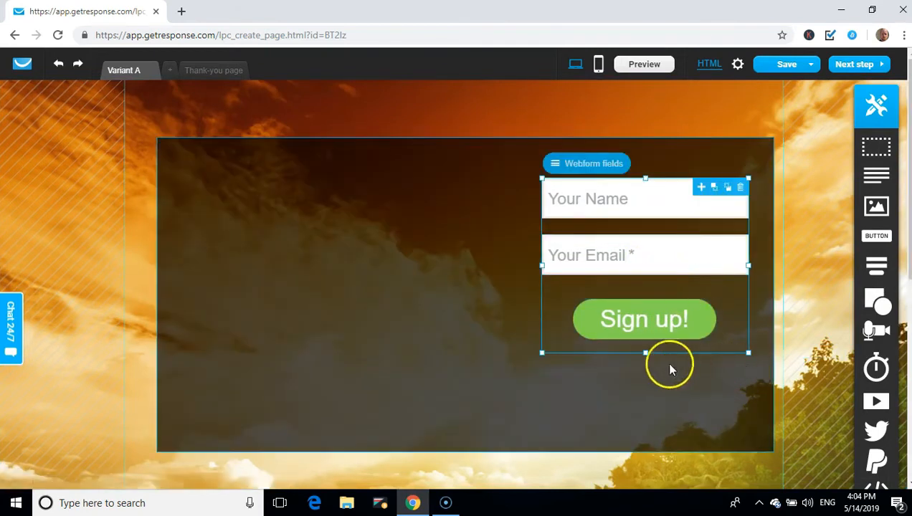
pyautogui.moveTo(645, 353); pyautogui.dragTo(649, 444)
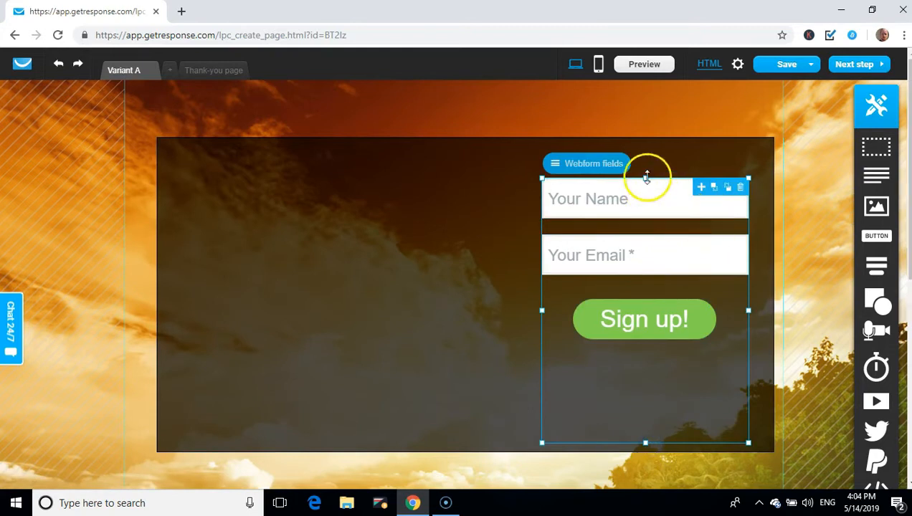
pyautogui.moveTo(647, 177); pyautogui.dragTo(652, 150)
pyautogui.moveTo(748, 296); pyautogui.dragTo(761, 297)
pyautogui.moveTo(653, 152); pyautogui.dragTo(657, 203)
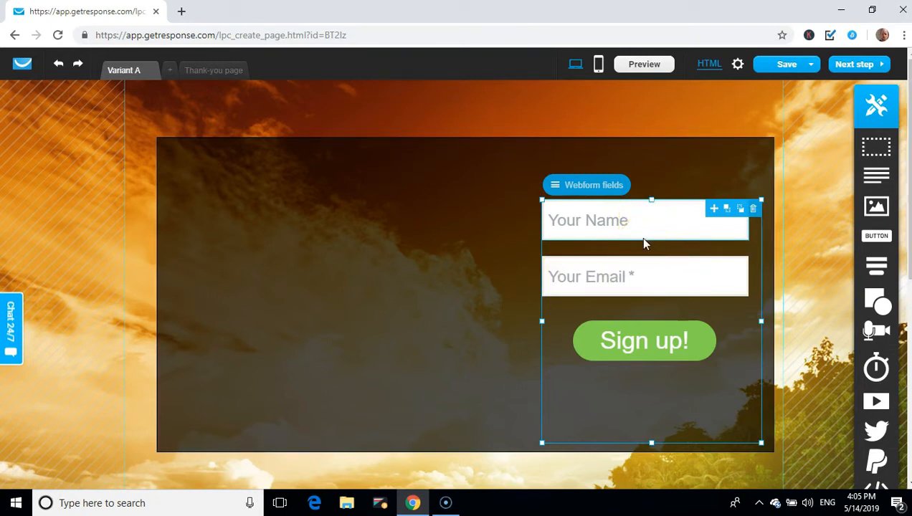
# Lower the sign-up form's top edge to trim its extra space
pyautogui.click(588, 278)
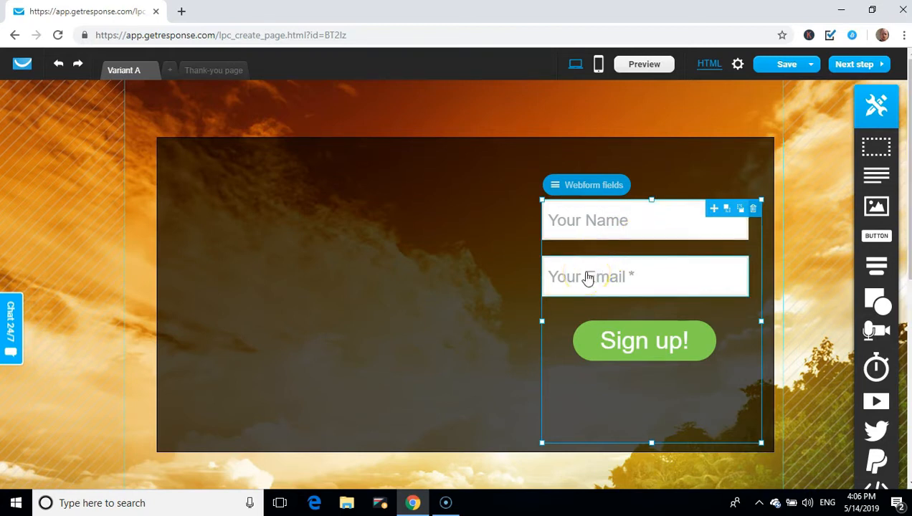
pyautogui.click(631, 222)
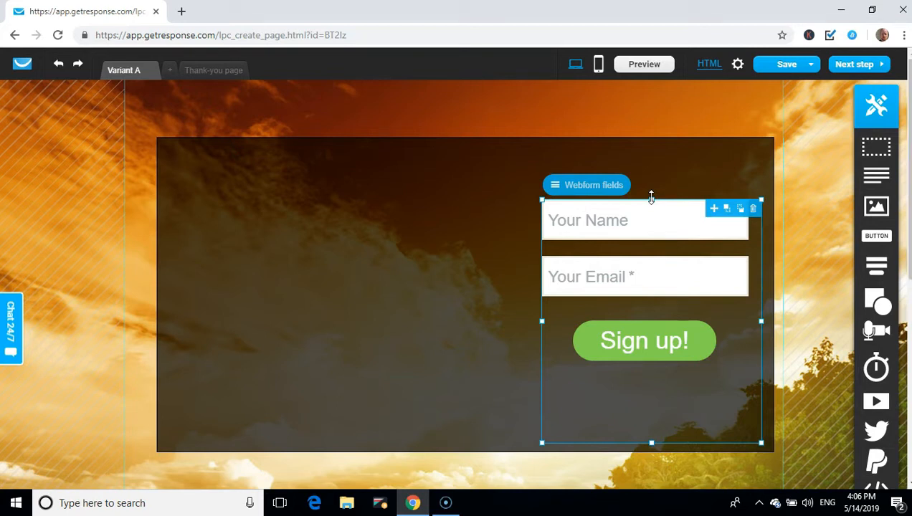
pyautogui.moveTo(651, 198); pyautogui.dragTo(651, 270)
# Select the whole sign-up form and nudge it slightly left within the box
pyautogui.click(653, 276)
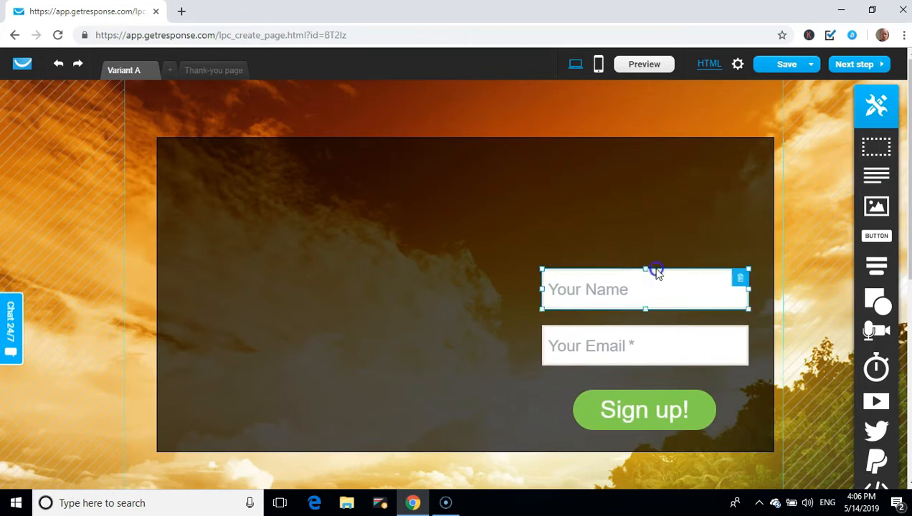
pyautogui.click(655, 296)
pyautogui.click(633, 374)
pyautogui.moveTo(633, 374); pyautogui.dragTo(629, 329)
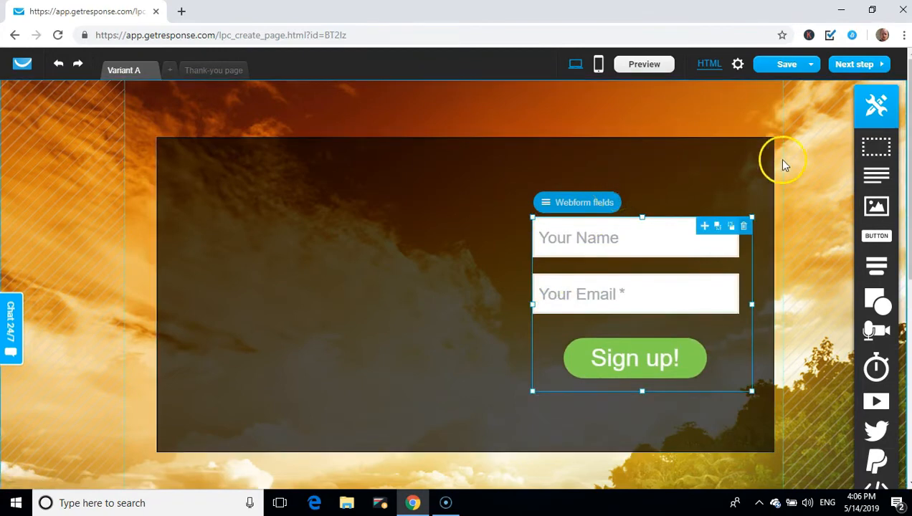
# Add an Image block to the left half of the dark box, opposite the sign-up form
pyautogui.moveTo(876, 208); pyautogui.dragTo(286, 259)
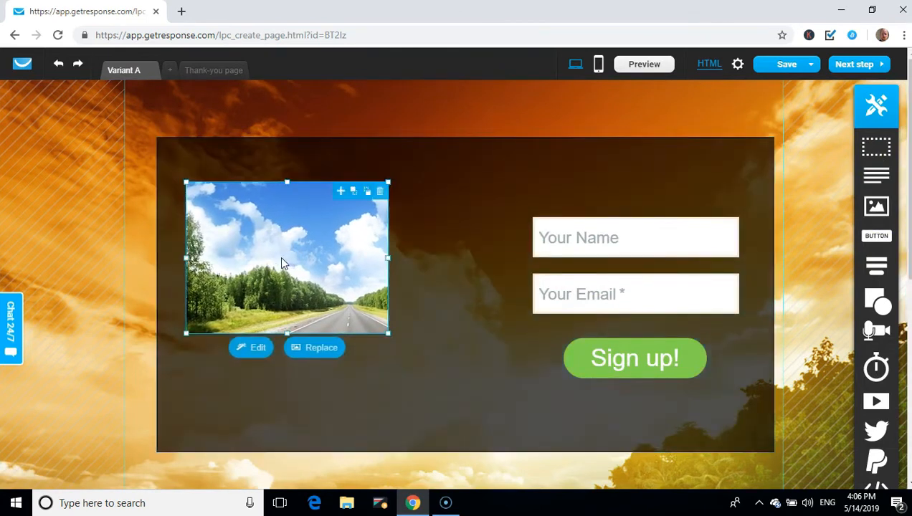
# Replace the placeholder road picture with a photo chosen from My Images
pyautogui.click(281, 262)
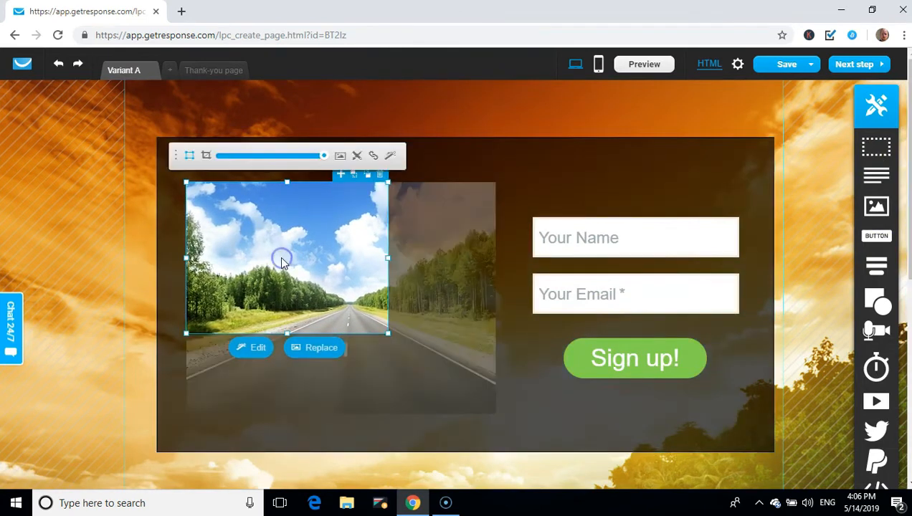
pyautogui.click(340, 156)
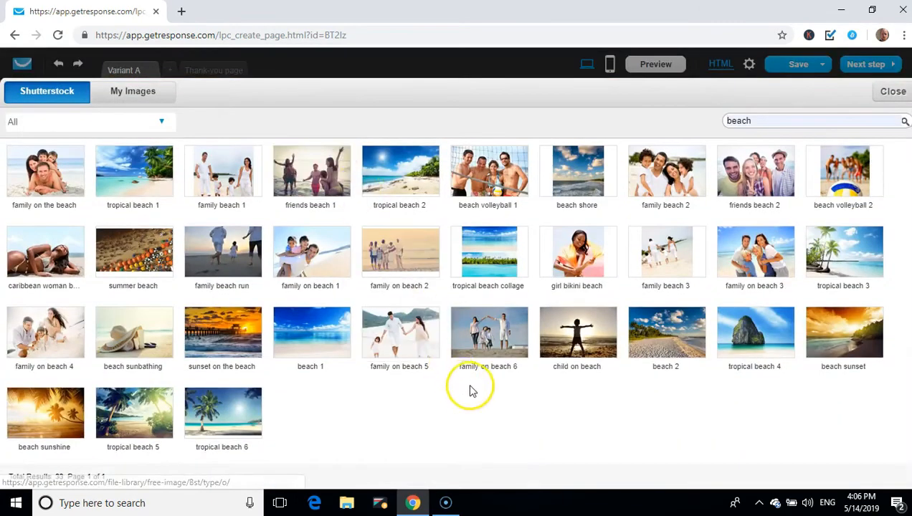
pyautogui.click(148, 96)
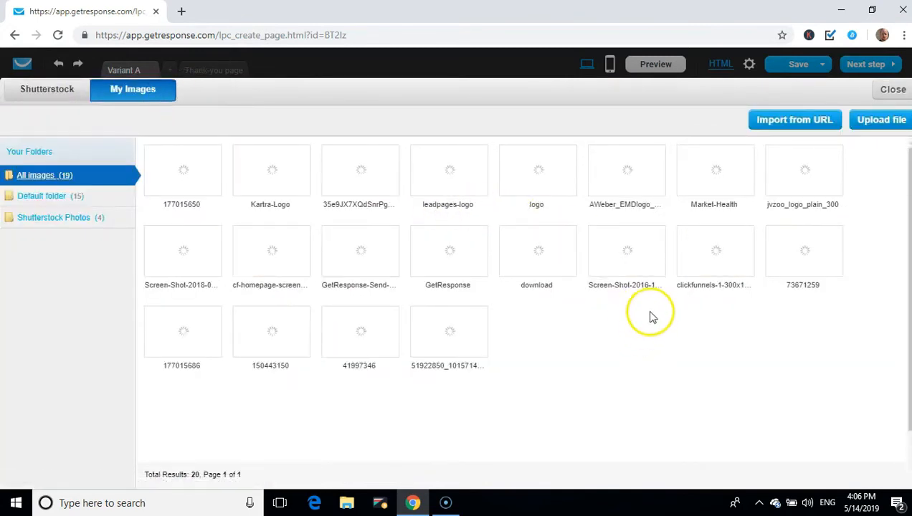
pyautogui.moveTo(654, 292)
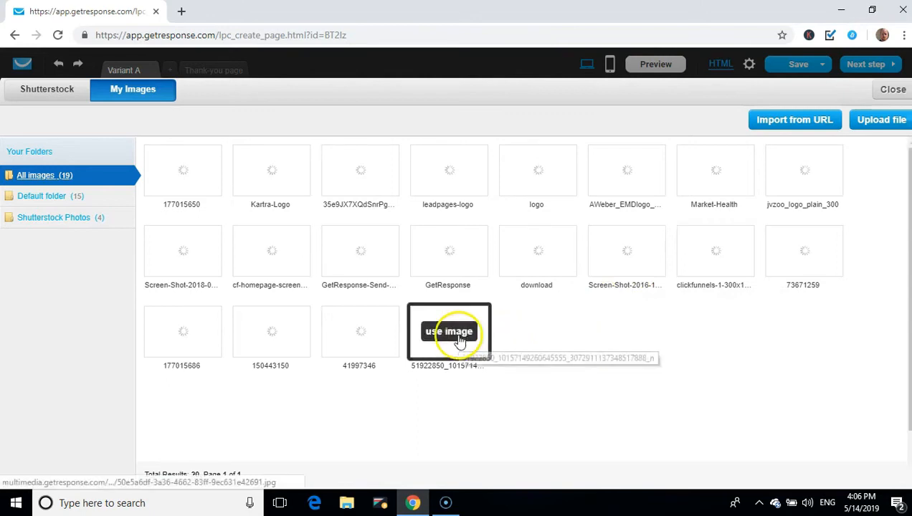
pyautogui.click(456, 337)
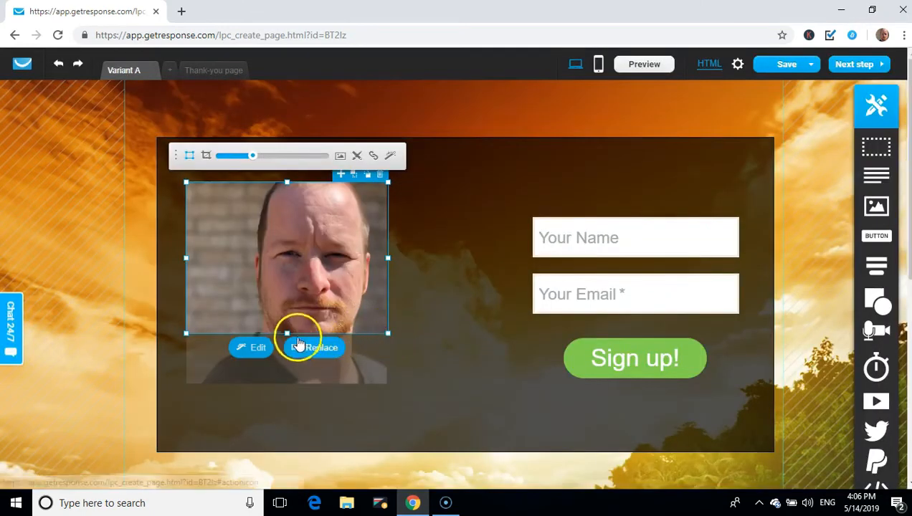
# Enlarge the portrait photo's crop frame at the bottom, lower-right corner and top
pyautogui.click(205, 157)
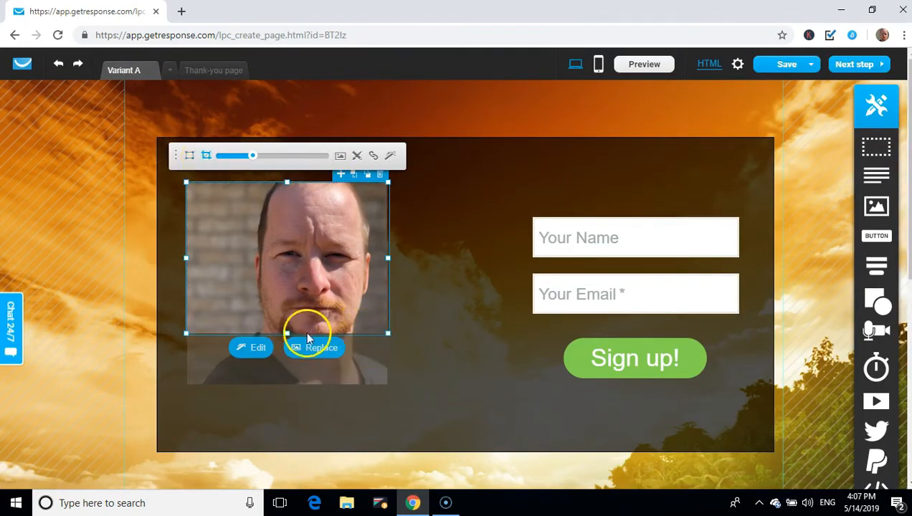
pyautogui.moveTo(287, 333); pyautogui.dragTo(292, 382)
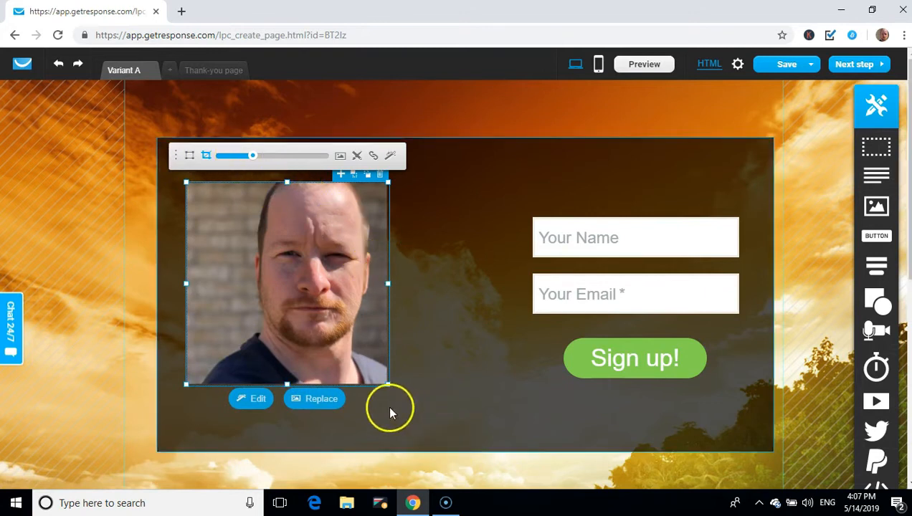
pyautogui.moveTo(388, 384); pyautogui.dragTo(474, 422)
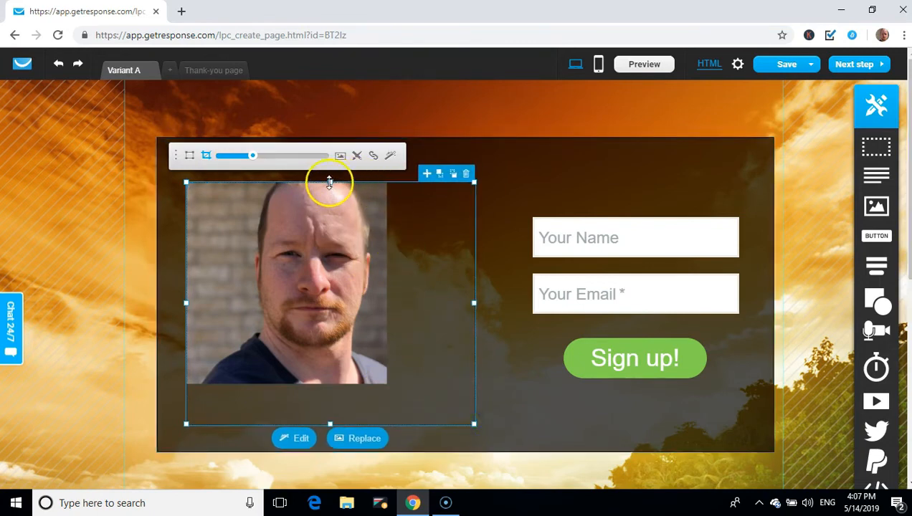
pyautogui.moveTo(329, 182); pyautogui.dragTo(335, 165)
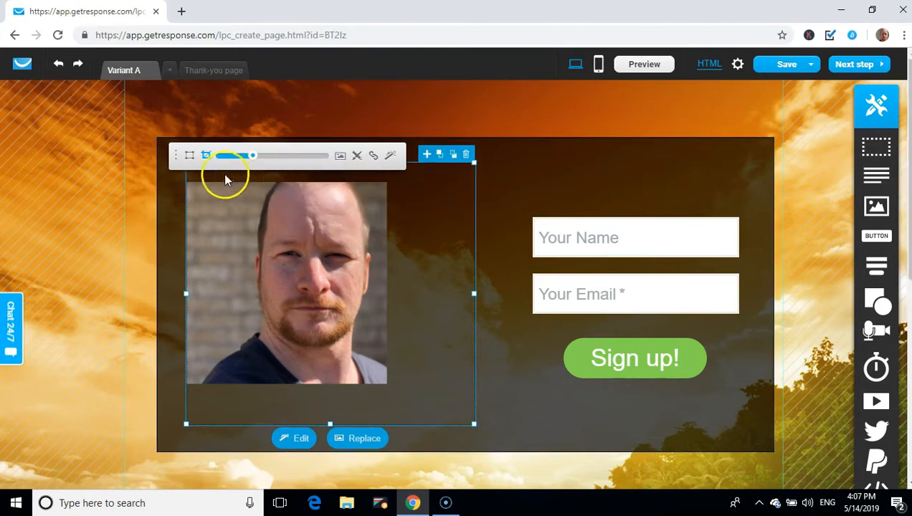
# Zoom the photo in to centre the face, then trim the frame's right and bottom edges
pyautogui.click(190, 156)
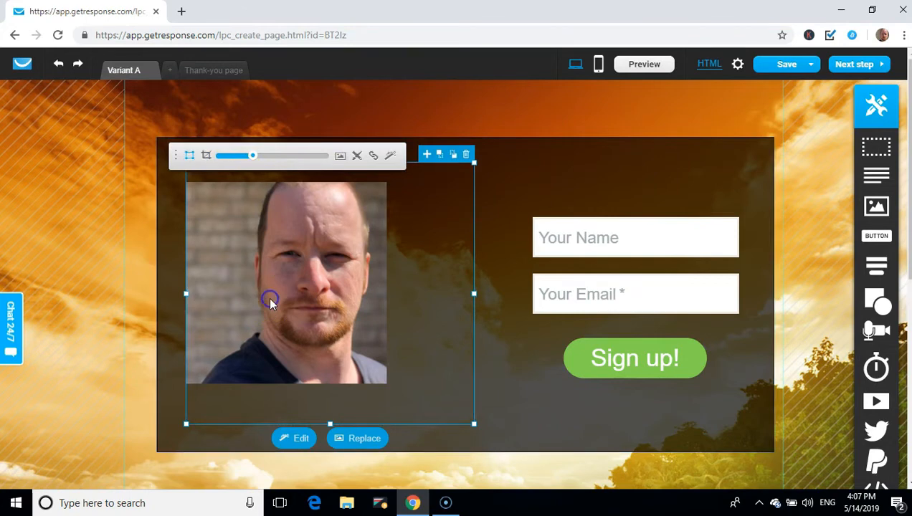
pyautogui.moveTo(254, 162); pyautogui.dragTo(265, 159)
pyautogui.moveTo(287, 244); pyautogui.dragTo(316, 248)
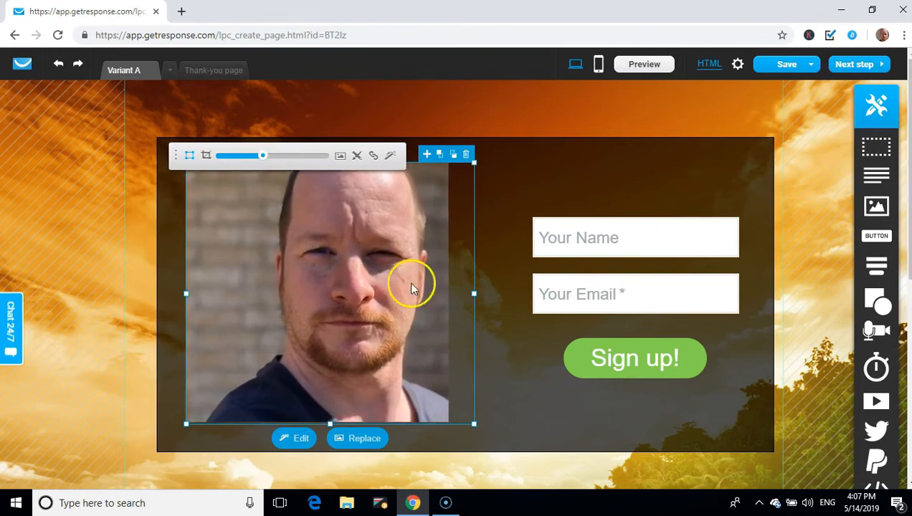
pyautogui.click(206, 158)
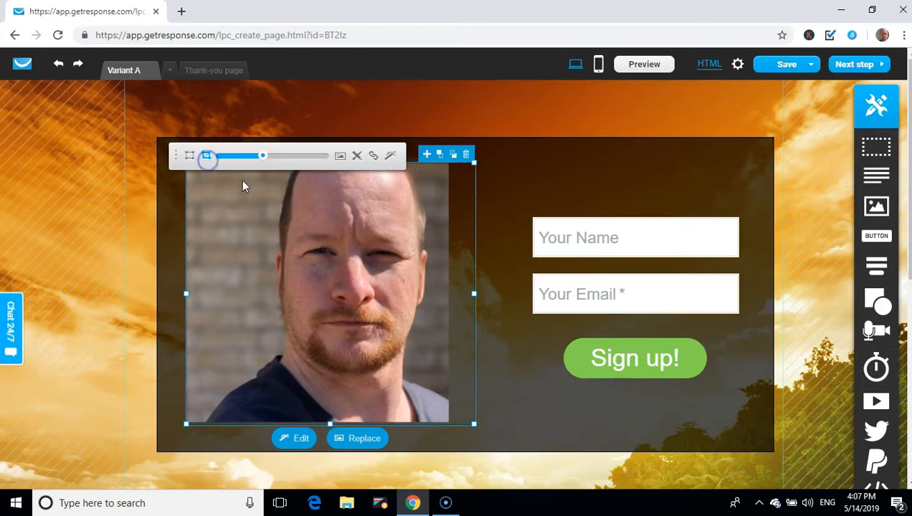
pyautogui.moveTo(473, 293); pyautogui.dragTo(447, 299)
pyautogui.moveTo(317, 424); pyautogui.dragTo(319, 416)
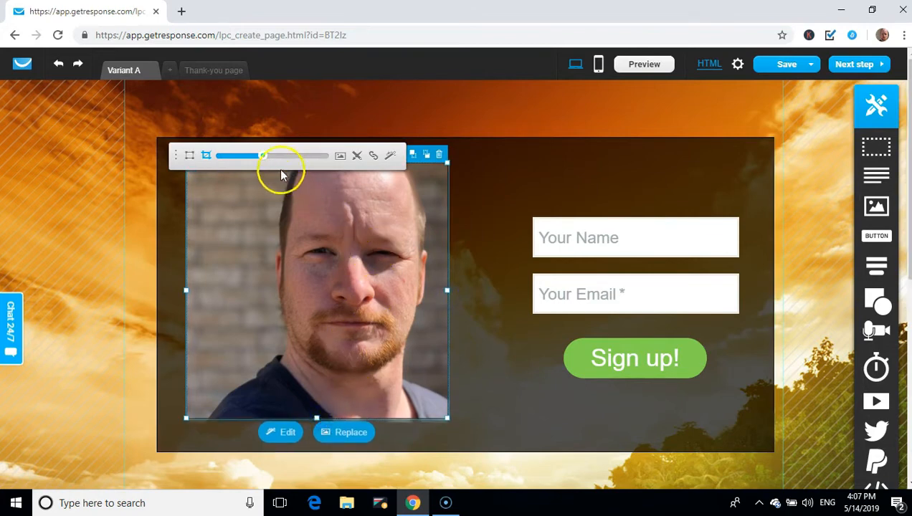
pyautogui.click(506, 331)
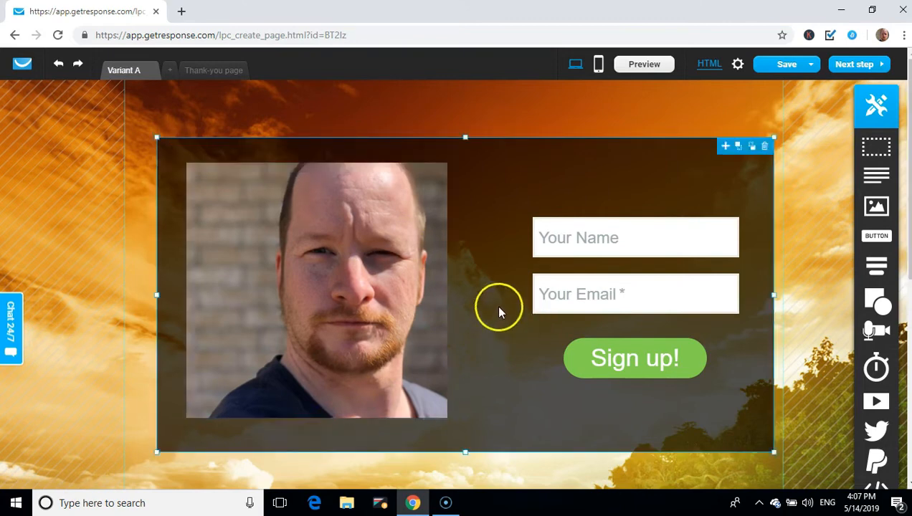
# Select the whole signup form group and move it lower in the section
pyautogui.click(669, 305)
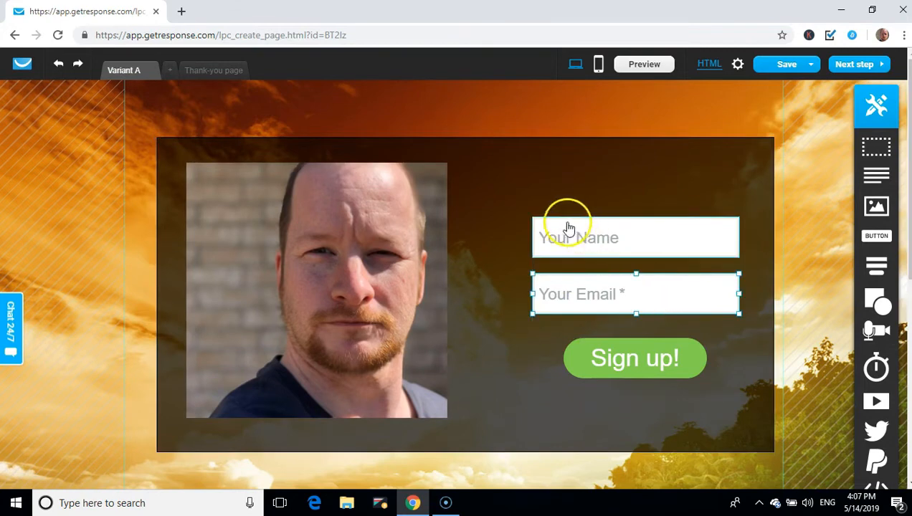
pyautogui.click(573, 189)
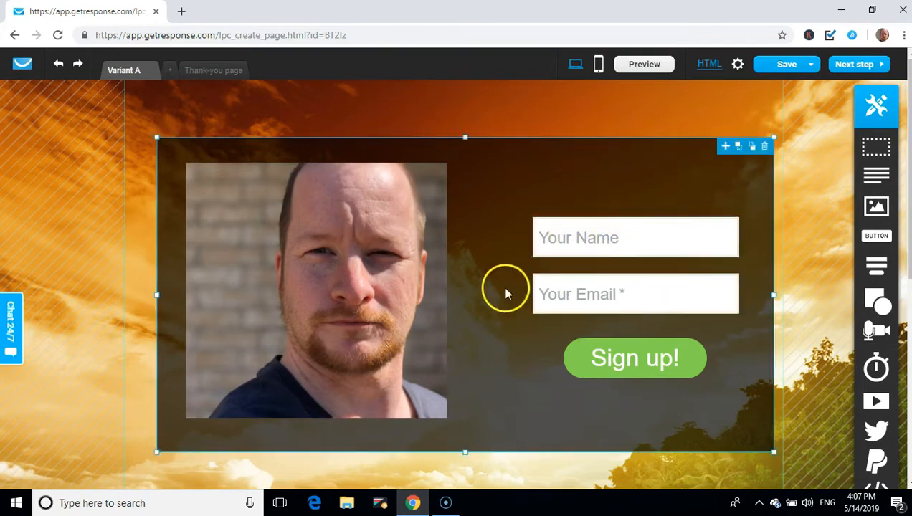
pyautogui.click(547, 332)
pyautogui.moveTo(548, 335); pyautogui.dragTo(541, 365)
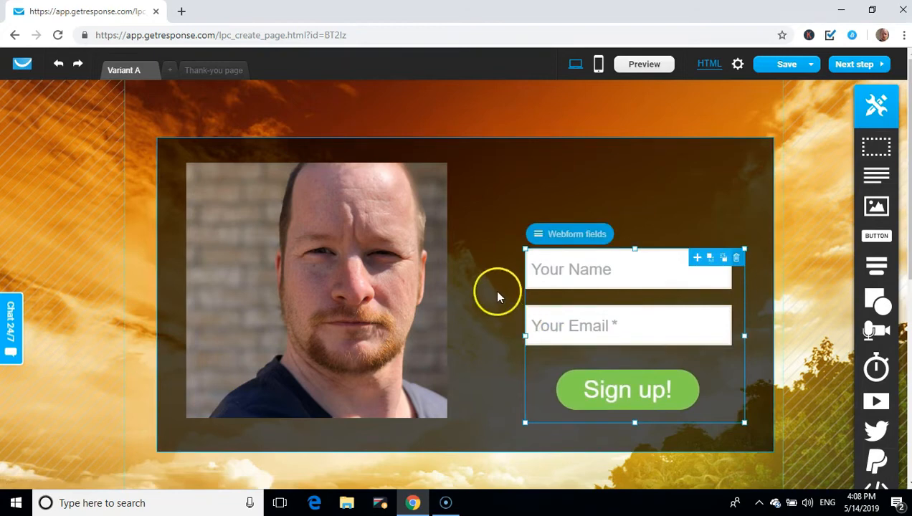
# Shift and enlarge the photo, nudge the form down-left, and add a text box above it
pyautogui.moveTo(358, 215); pyautogui.dragTo(331, 221)
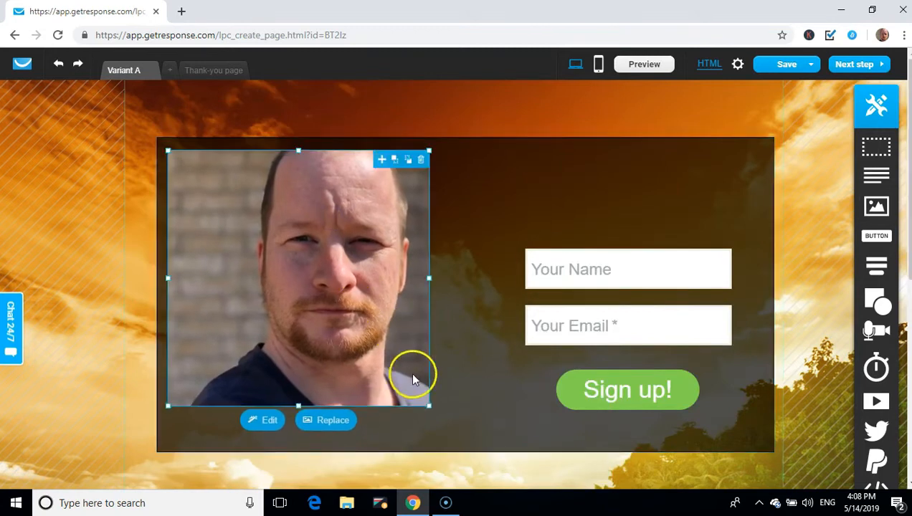
pyautogui.moveTo(428, 405); pyautogui.dragTo(474, 444)
pyautogui.moveTo(326, 153); pyautogui.dragTo(324, 152)
pyautogui.moveTo(347, 256); pyautogui.dragTo(346, 244)
pyautogui.moveTo(605, 294); pyautogui.dragTo(597, 315)
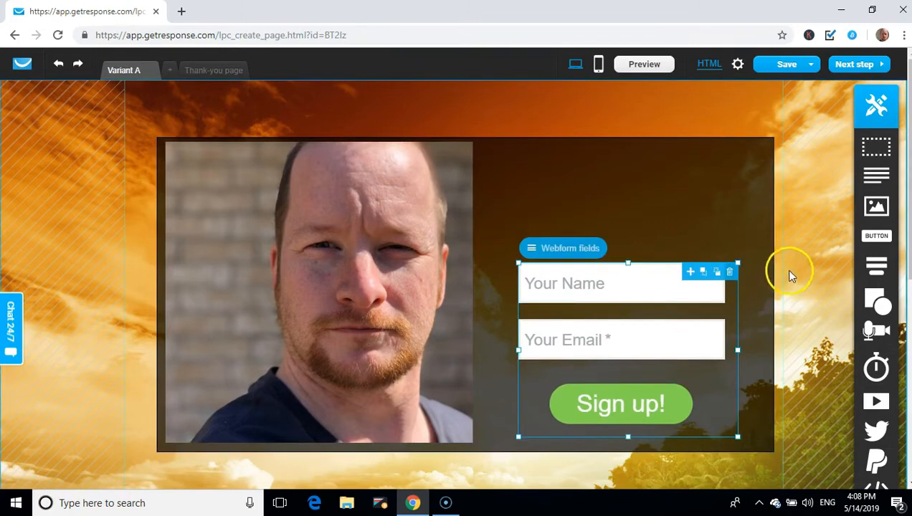
pyautogui.moveTo(866, 174); pyautogui.dragTo(609, 160)
# Type 'Free Training' into the new text box and set it in the Chewy font
pyautogui.doubleClick(610, 161)
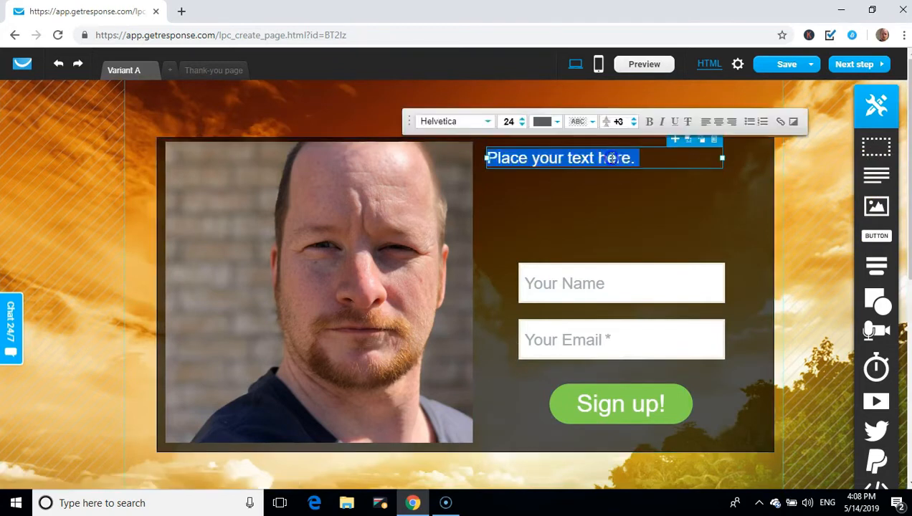
pyautogui.write('F')
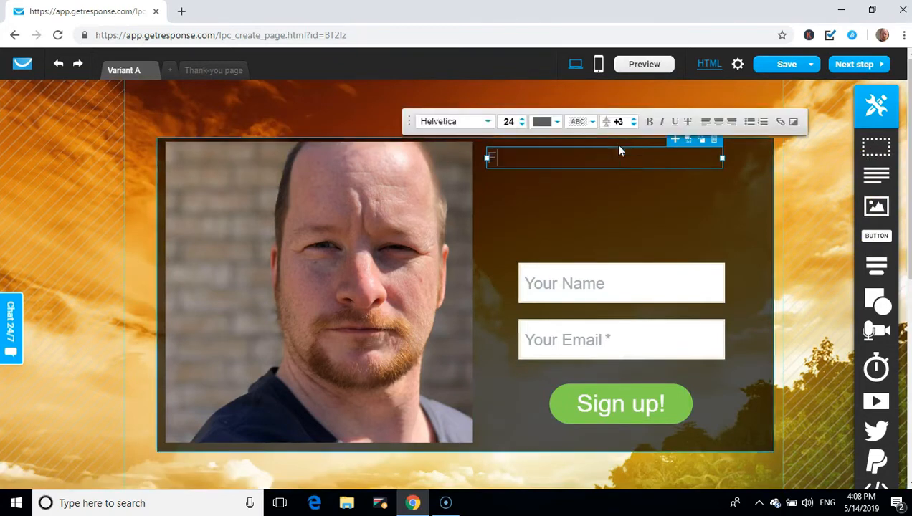
pyautogui.write('ree Traini')
pyautogui.write('ng')
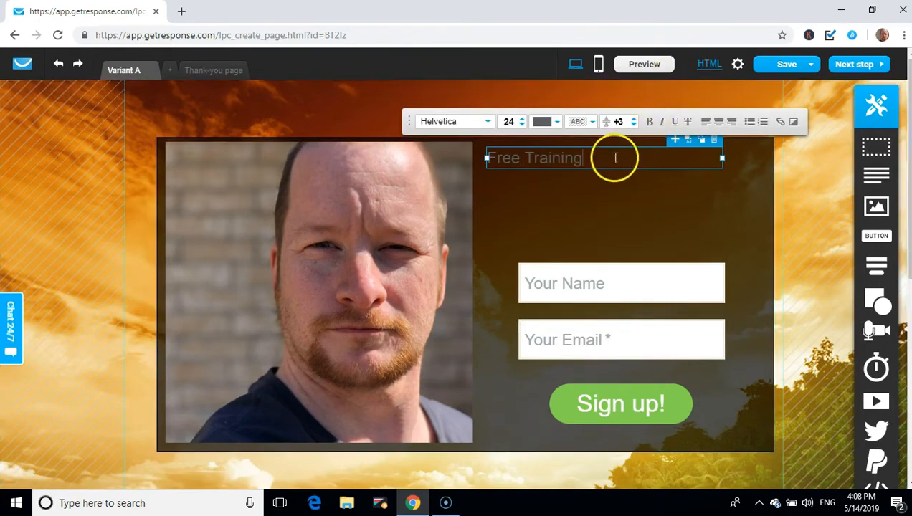
pyautogui.moveTo(507, 166); pyautogui.dragTo(481, 166)
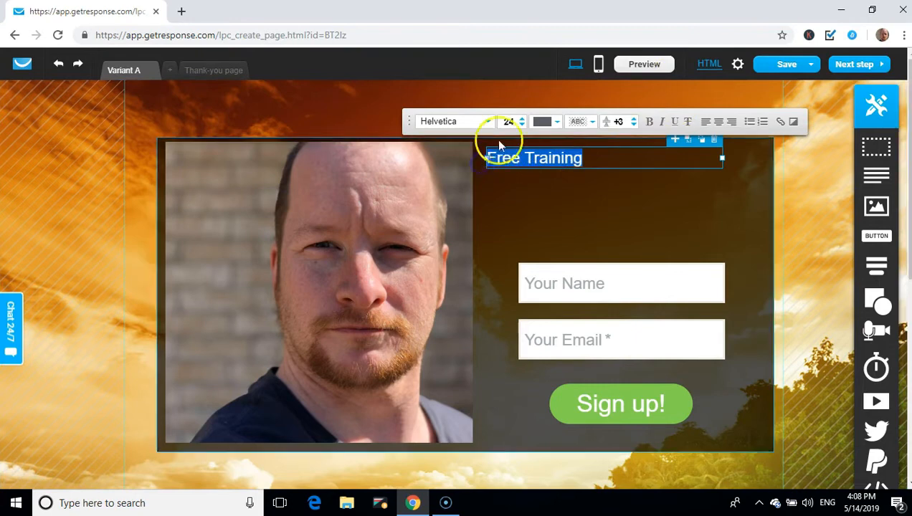
pyautogui.click(488, 125)
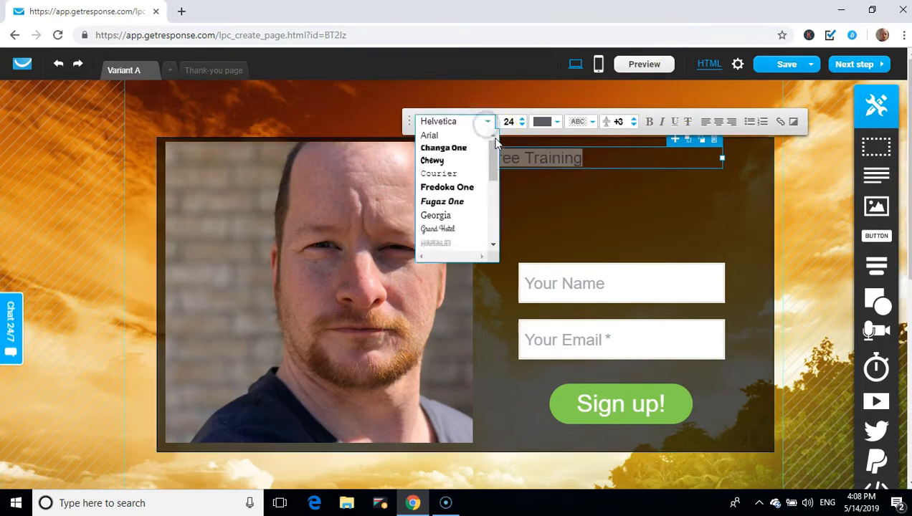
pyautogui.click(453, 169)
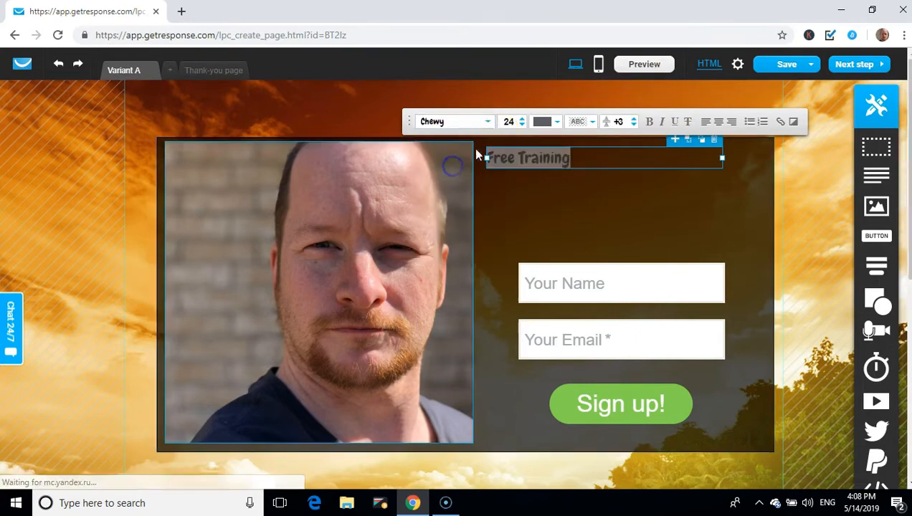
# Colour the Free Training heading bright green and reselect it
pyautogui.click(546, 123)
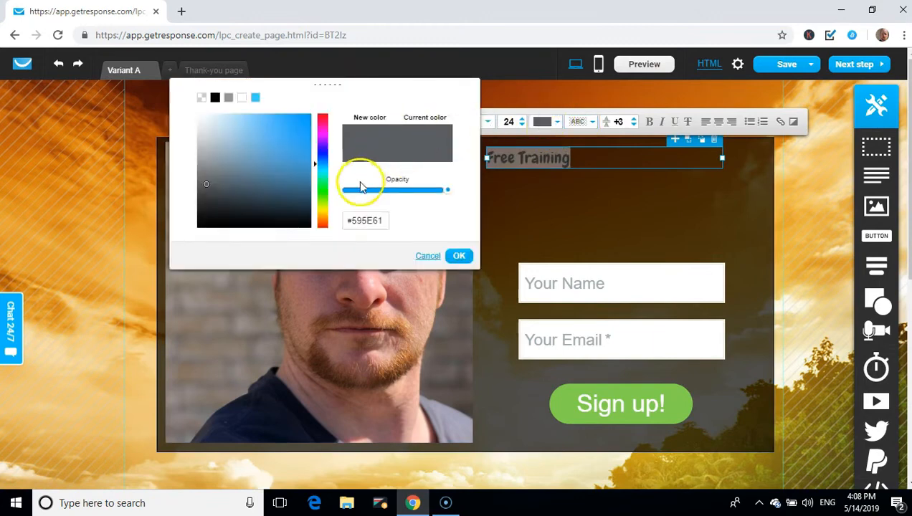
pyautogui.moveTo(332, 201)
pyautogui.mouseDown()
pyautogui.moveTo(320, 149)
pyautogui.moveTo(324, 120)
pyautogui.mouseUp()
pyautogui.moveTo(291, 147); pyautogui.dragTo(301, 133)
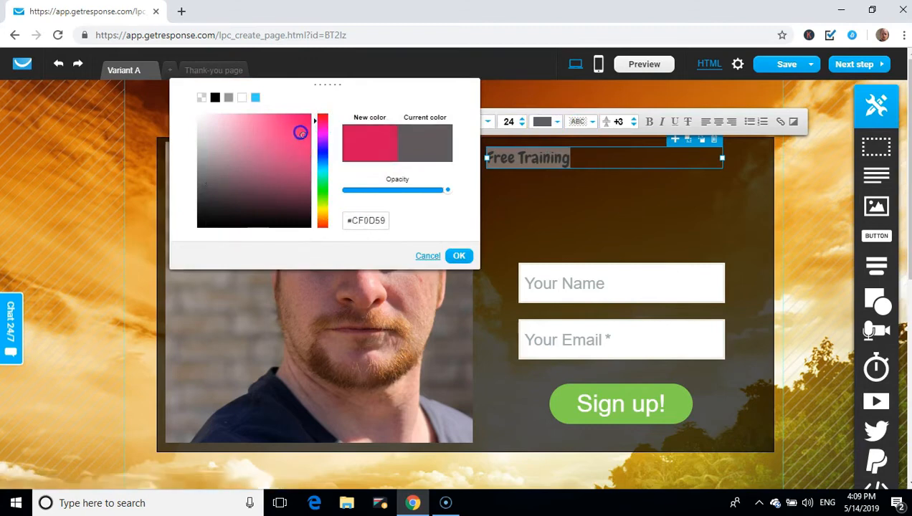
pyautogui.click(320, 192)
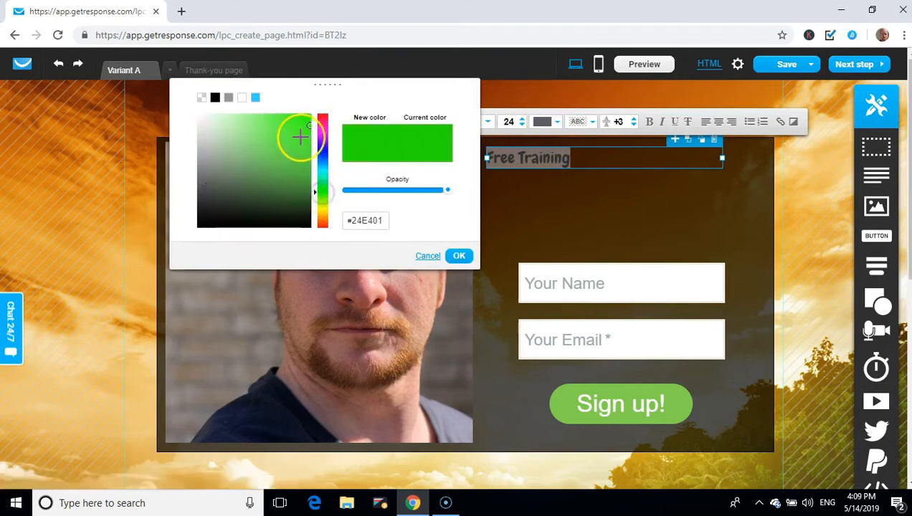
pyautogui.moveTo(308, 124)
pyautogui.mouseDown()
pyautogui.moveTo(291, 116)
pyautogui.moveTo(308, 116)
pyautogui.mouseUp()
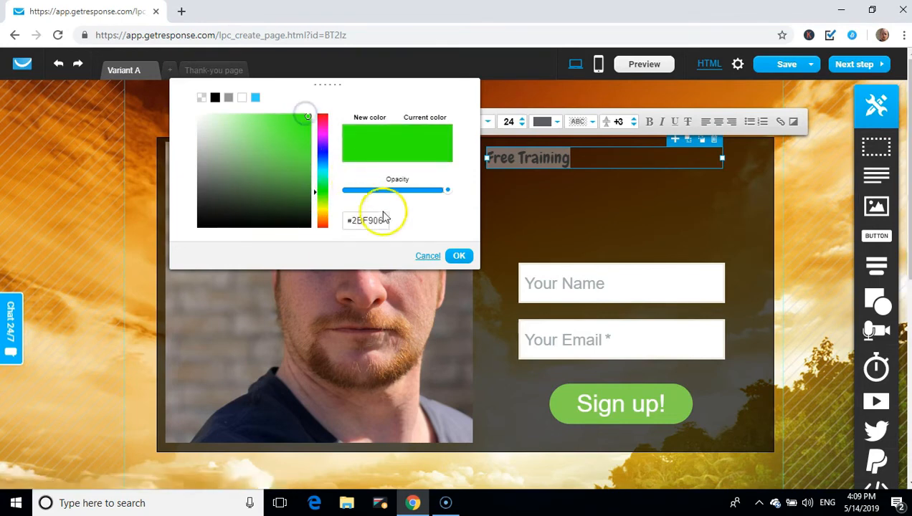
pyautogui.click(459, 256)
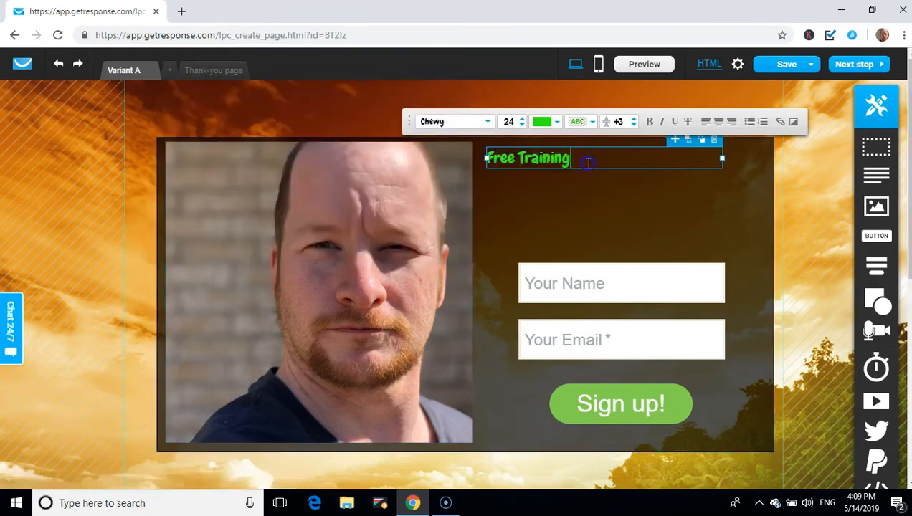
pyautogui.click(578, 153)
pyautogui.moveTo(578, 152); pyautogui.dragTo(479, 131)
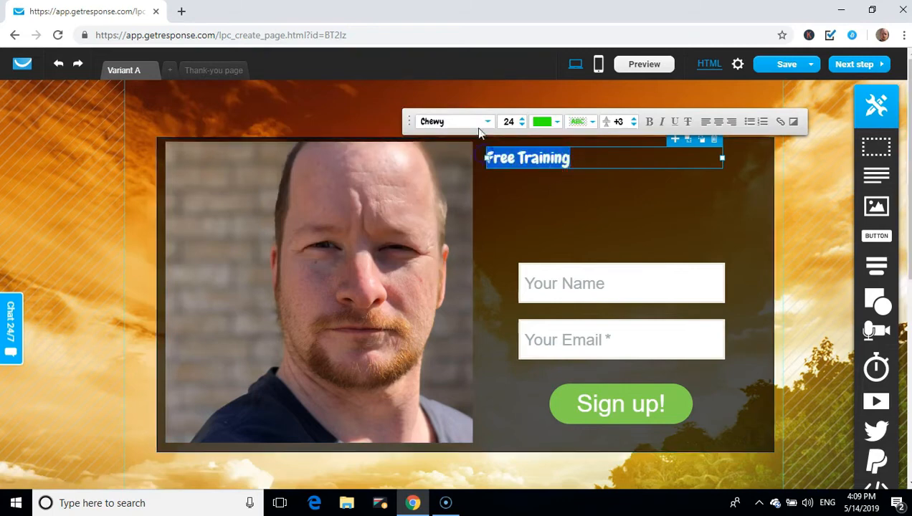
# Raise the heading font size to 44 and make it bold and underlined
pyautogui.click(522, 119)
pyautogui.click(522, 119)
pyautogui.click(522, 119)
pyautogui.click(522, 120)
pyautogui.click(523, 120)
pyautogui.click(523, 120)
pyautogui.click(523, 120)
pyautogui.click(523, 120)
pyautogui.click(523, 120)
pyautogui.click(523, 120)
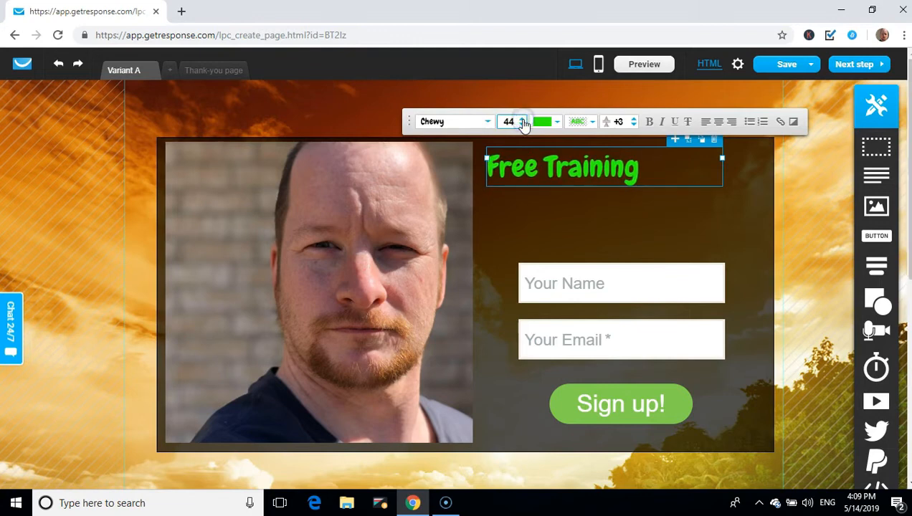
pyautogui.click(652, 125)
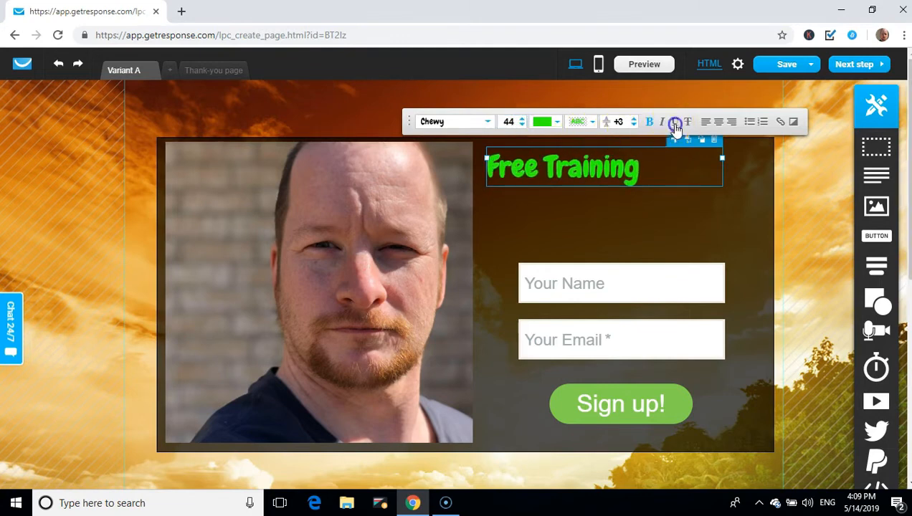
pyautogui.click(675, 123)
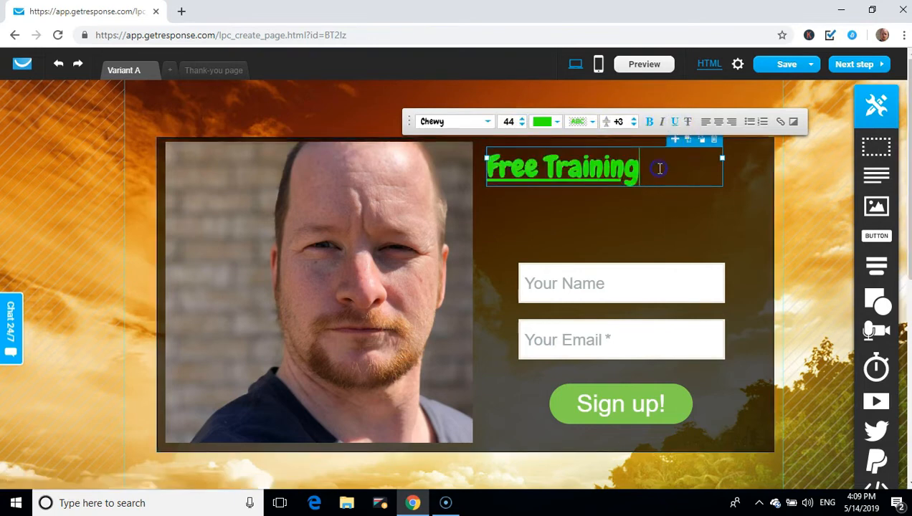
# Change the heading font to Fredoka One and pick black as its colour
pyautogui.moveTo(660, 169); pyautogui.dragTo(485, 162)
pyautogui.click(490, 123)
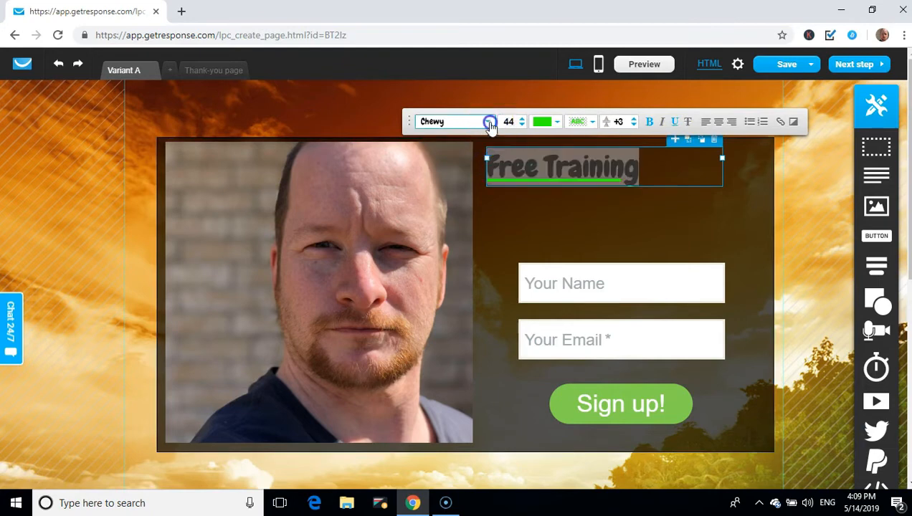
pyautogui.click(476, 186)
pyautogui.click(696, 177)
pyautogui.moveTo(696, 177); pyautogui.dragTo(502, 181)
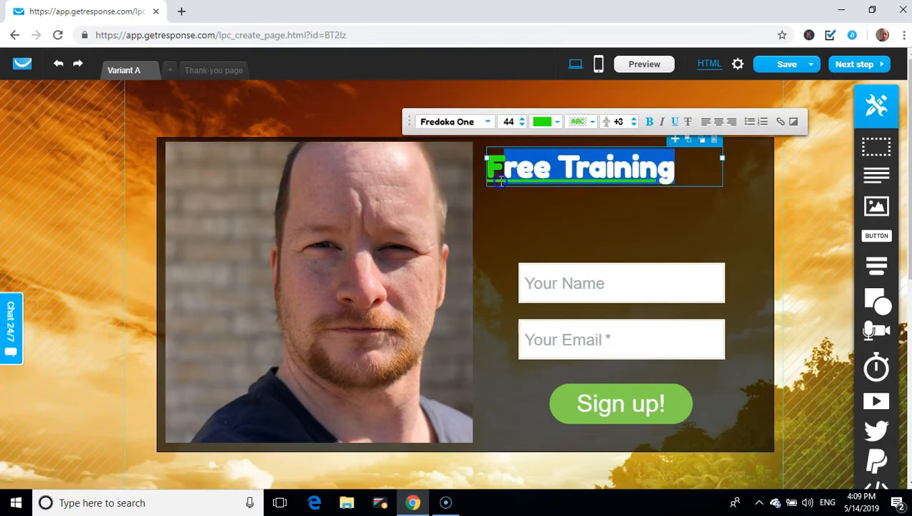
pyautogui.click(543, 124)
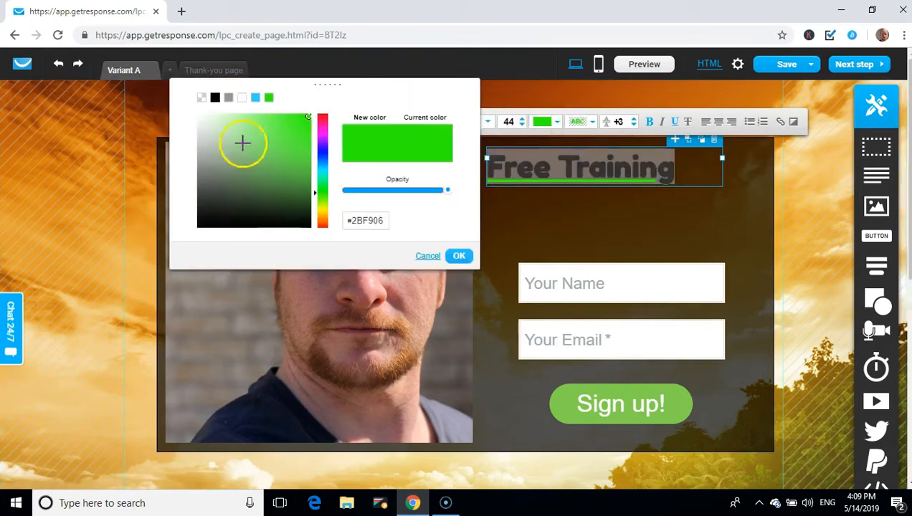
pyautogui.click(214, 99)
# Confirm black, then recolour the Free Training heading dark blue
pyautogui.click(460, 255)
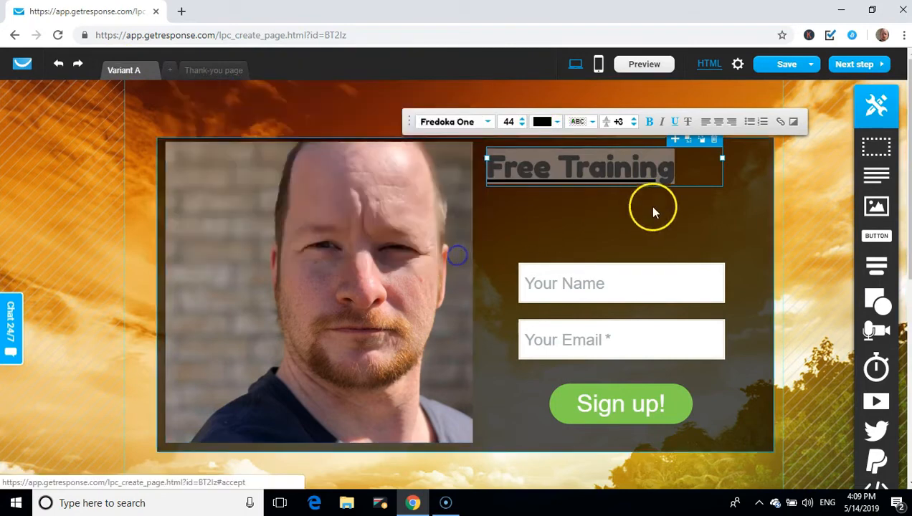
pyautogui.click(686, 180)
pyautogui.moveTo(690, 179); pyautogui.dragTo(506, 184)
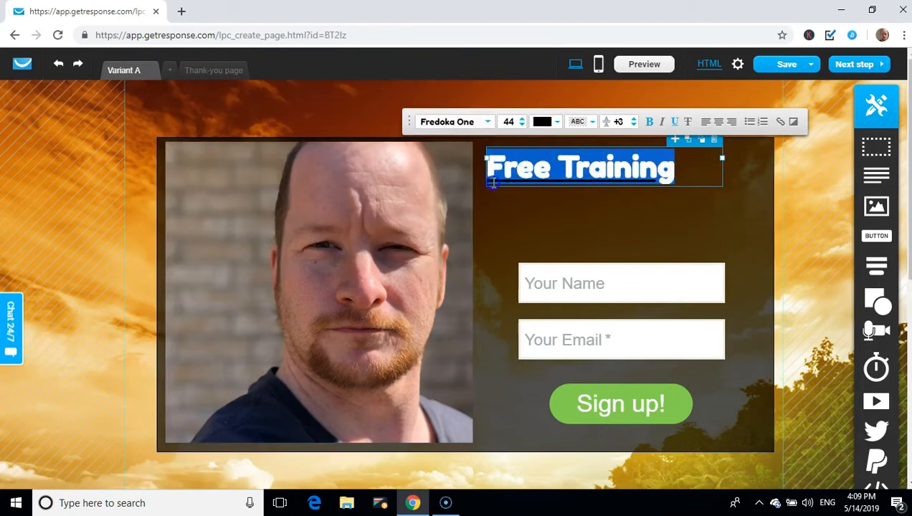
pyautogui.click(558, 125)
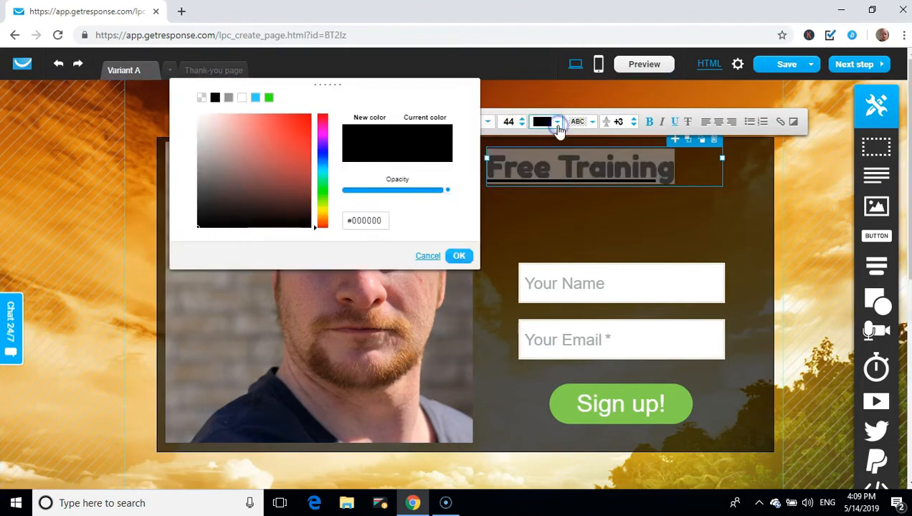
pyautogui.click(321, 151)
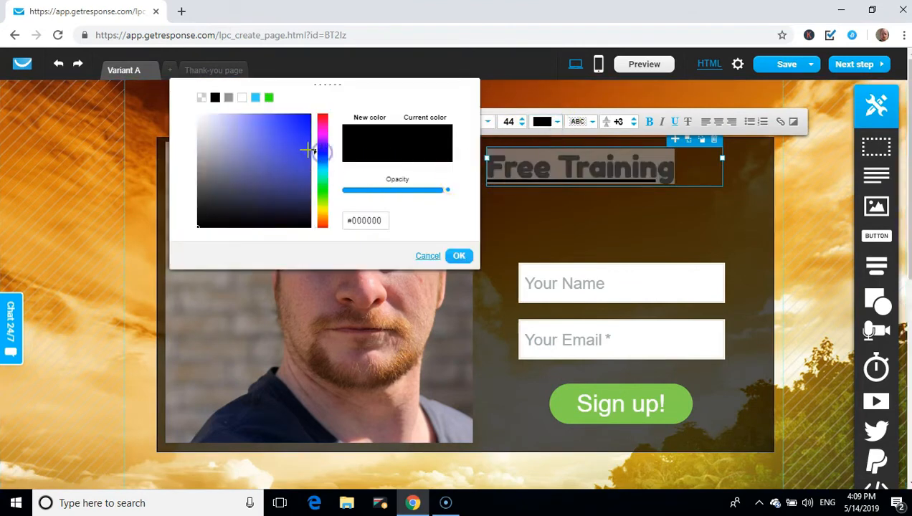
pyautogui.click(309, 152)
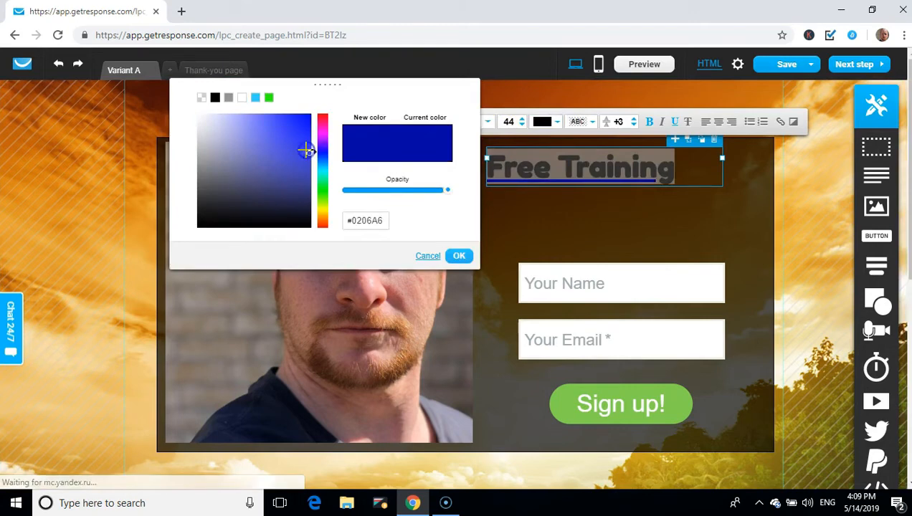
pyautogui.click(460, 255)
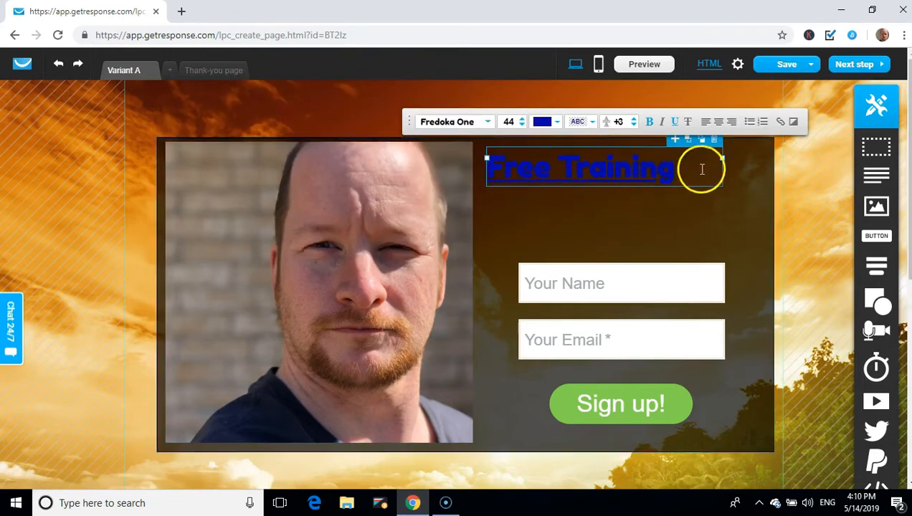
# Recolour the Free Training heading dark red, #AC0F0F
pyautogui.moveTo(691, 172); pyautogui.dragTo(524, 177)
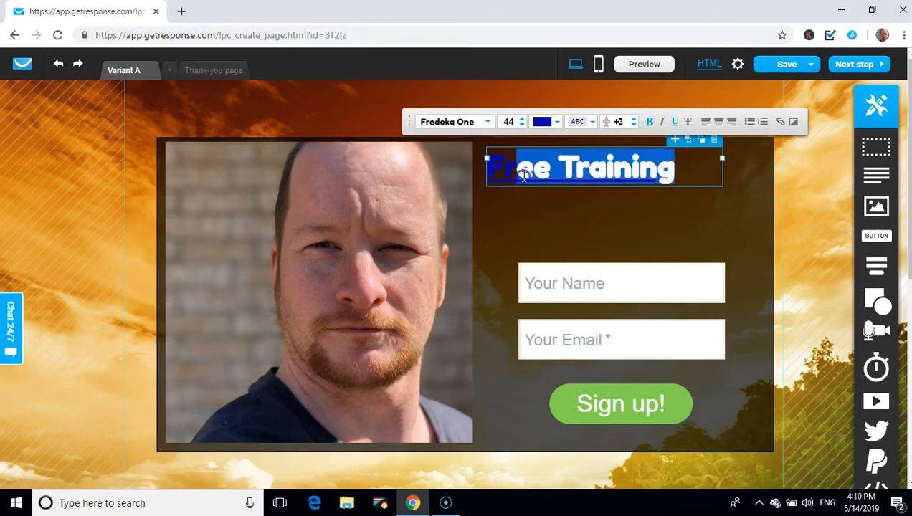
pyautogui.click(557, 121)
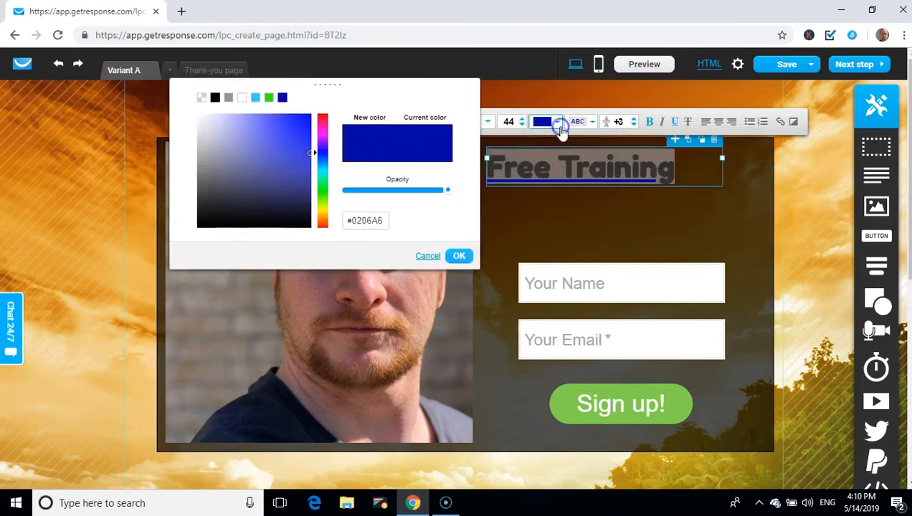
pyautogui.click(326, 224)
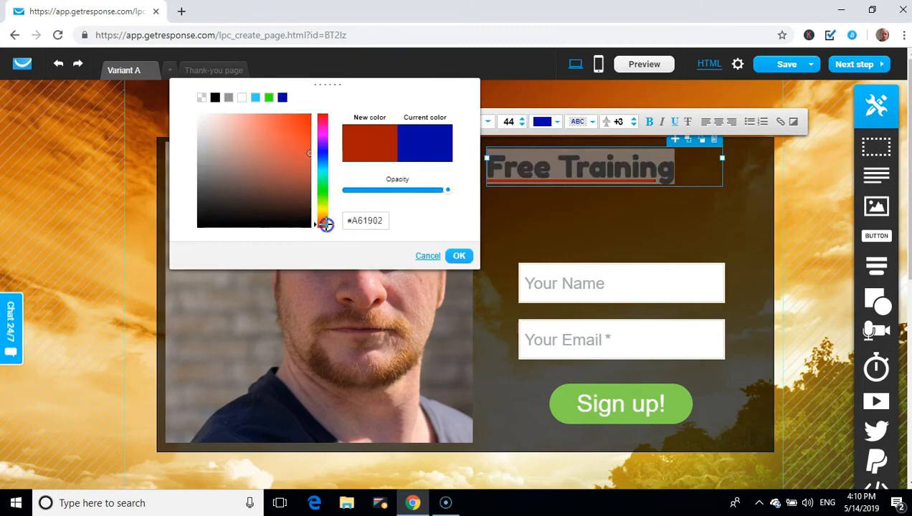
pyautogui.moveTo(302, 166)
pyautogui.mouseDown()
pyautogui.moveTo(306, 126)
pyautogui.moveTo(325, 116)
pyautogui.mouseUp()
pyautogui.click(296, 147)
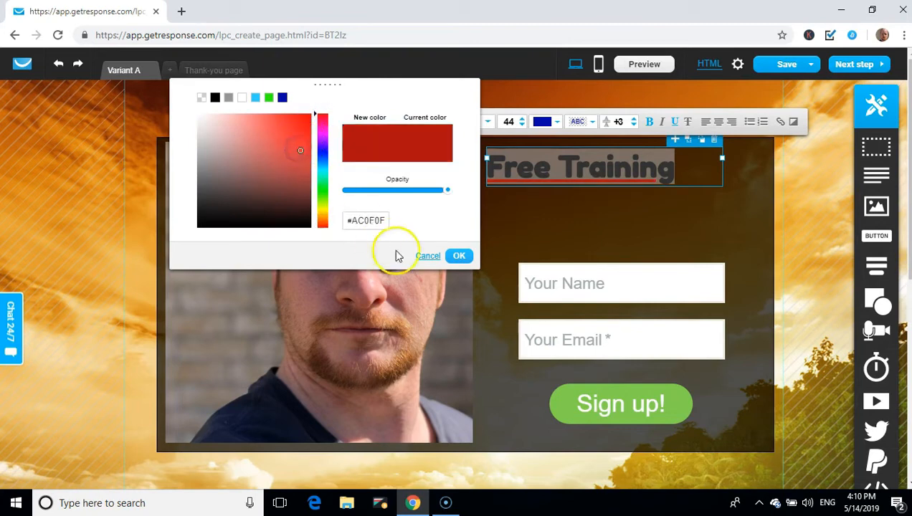
pyautogui.click(459, 255)
pyautogui.click(694, 178)
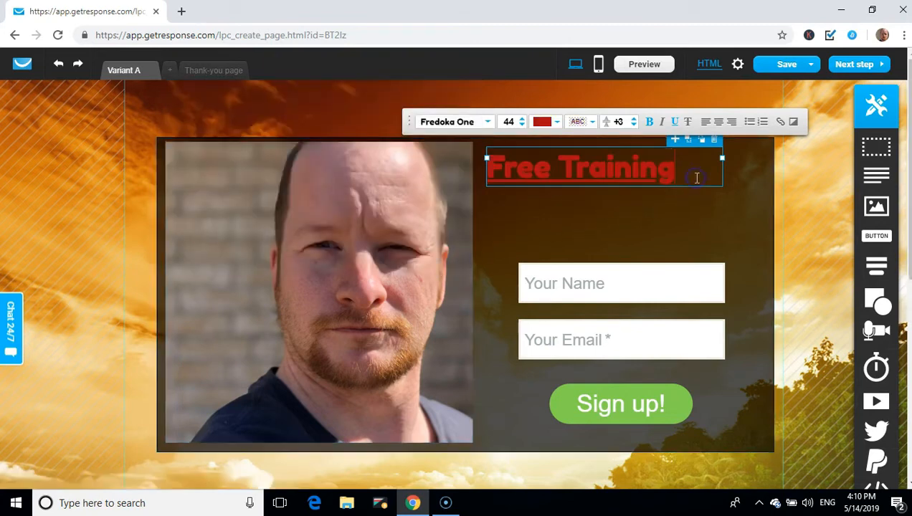
# Move the Free Training heading right so it sits above the sign-up form
pyautogui.click(580, 245)
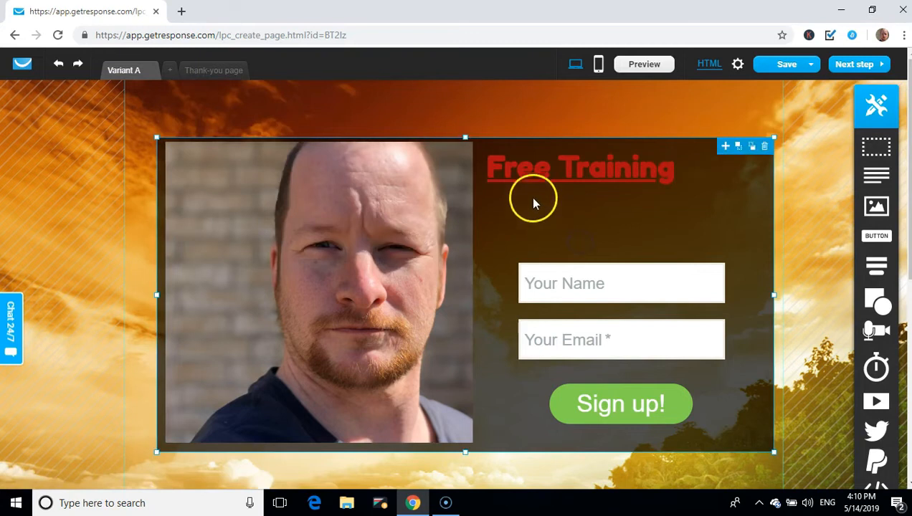
pyautogui.moveTo(517, 170); pyautogui.dragTo(559, 164)
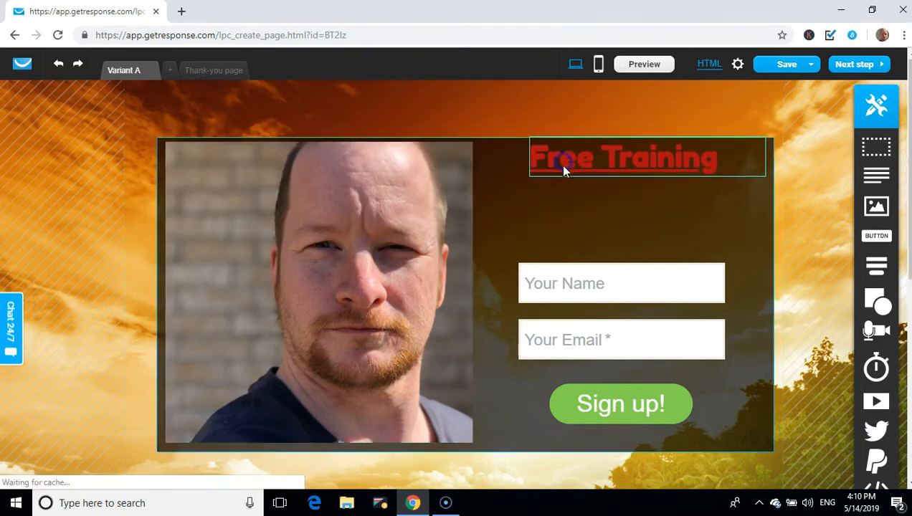
pyautogui.moveTo(590, 166); pyautogui.dragTo(578, 167)
pyautogui.click(578, 195)
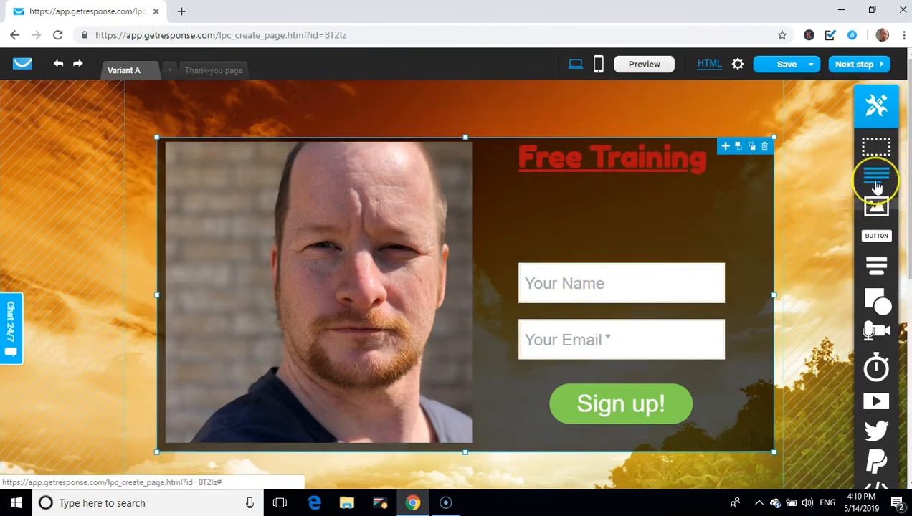
# Add a text box under the heading reading '12 Day Exclusive Training For A Limited Time Only' on two lines
pyautogui.moveTo(876, 185); pyautogui.dragTo(618, 208)
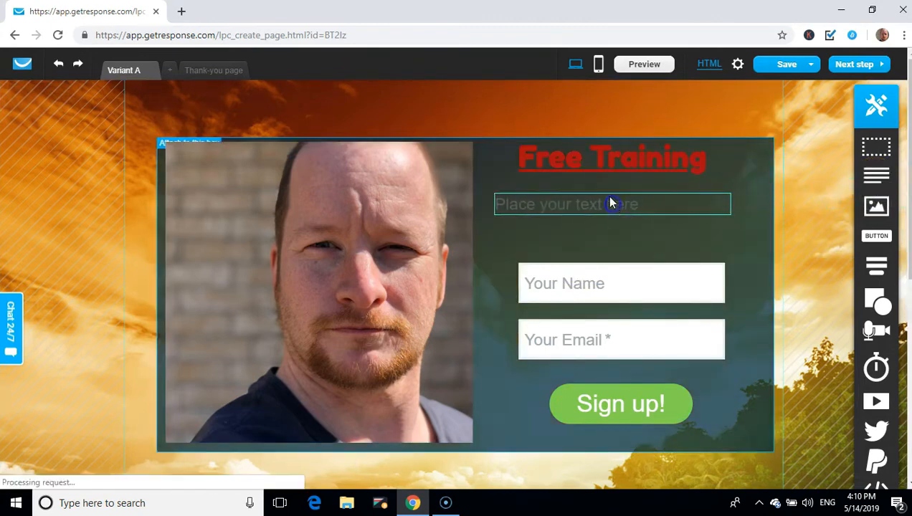
pyautogui.doubleClick(630, 211)
pyautogui.tripleClick(654, 205)
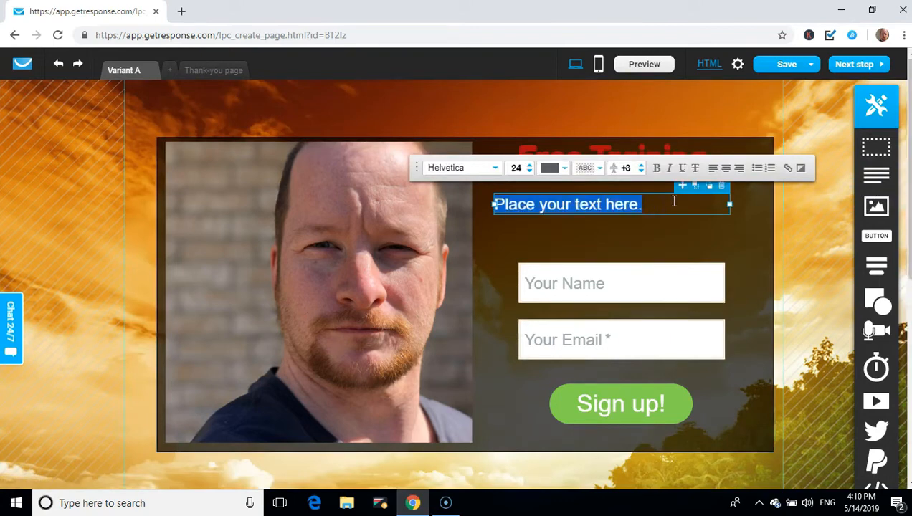
pyautogui.write('12 Day')
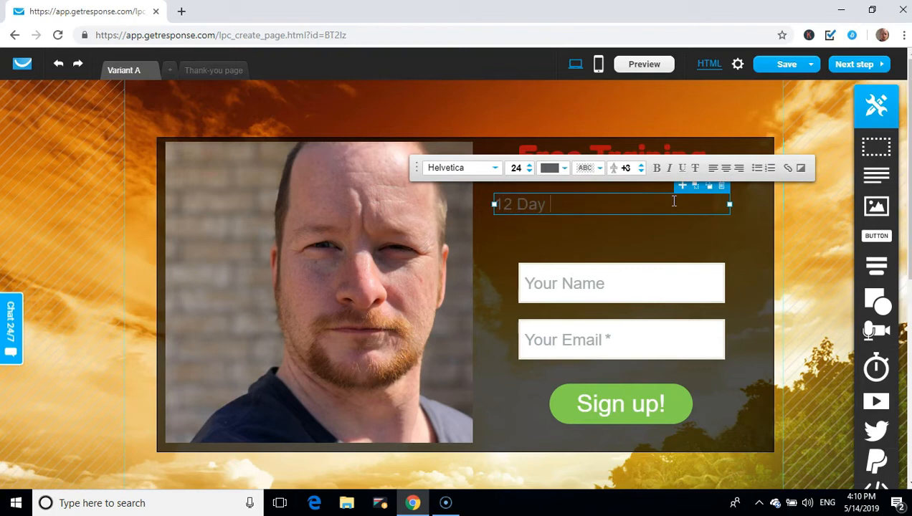
pyautogui.write(' Exclusive Training')
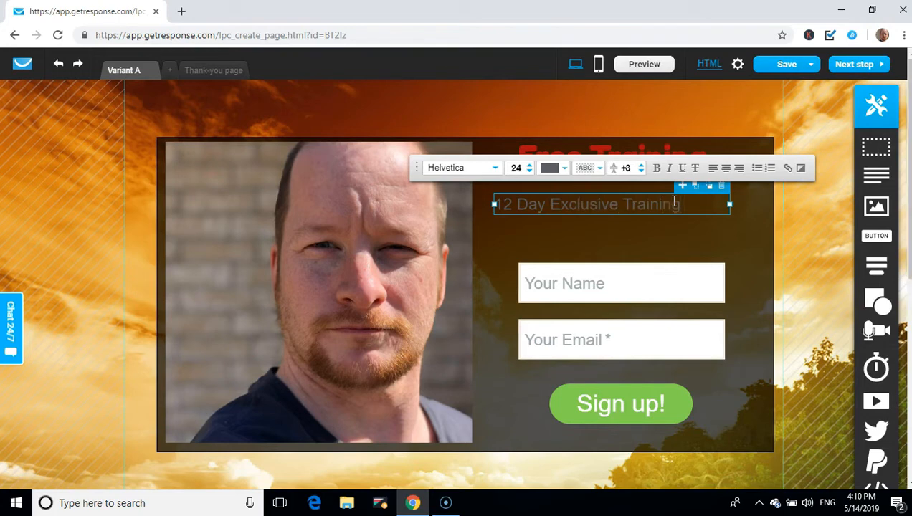
pyautogui.write('A')
pyautogui.press('Return')
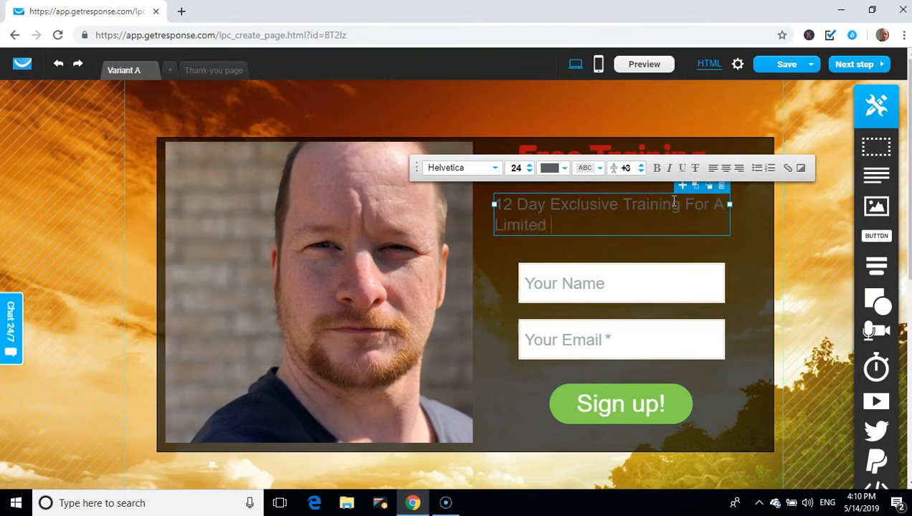
pyautogui.write('Limited Time Only')
# Make the whole new headline black
pyautogui.click(627, 224)
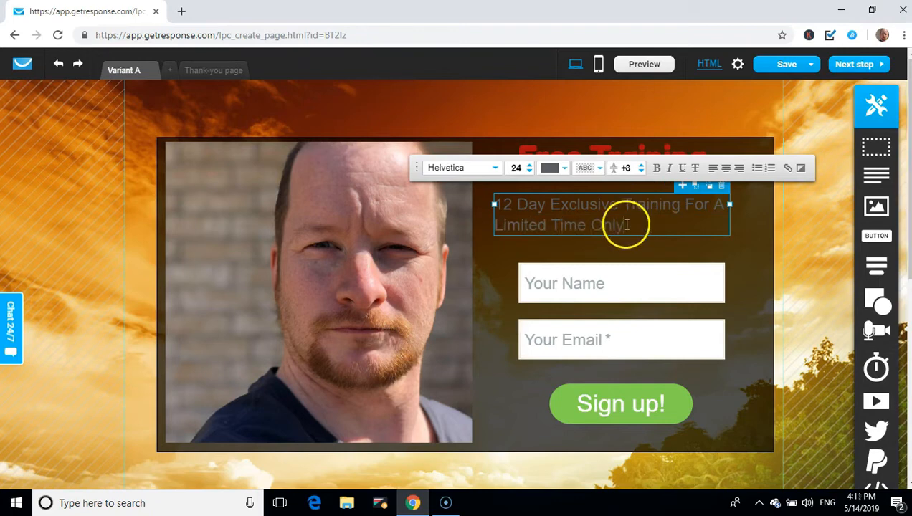
pyautogui.moveTo(627, 224); pyautogui.dragTo(501, 197)
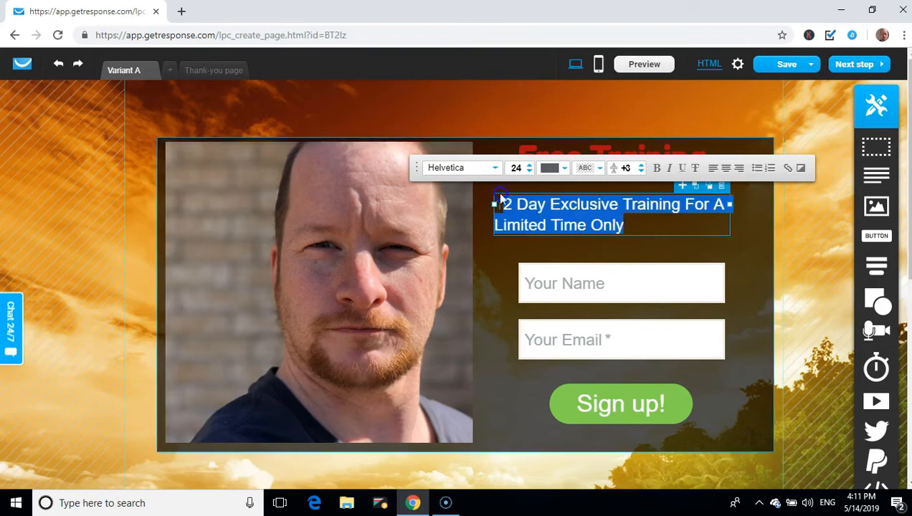
pyautogui.click(566, 172)
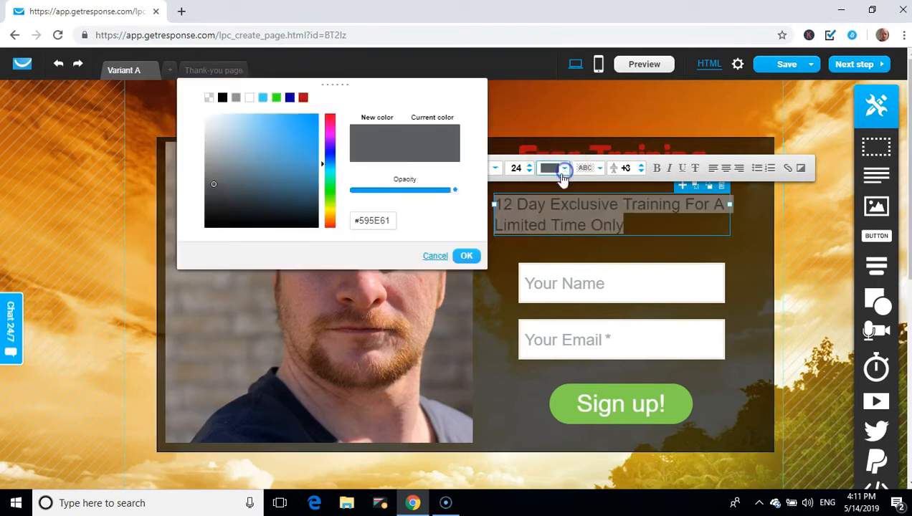
pyautogui.click(222, 98)
pyautogui.click(466, 260)
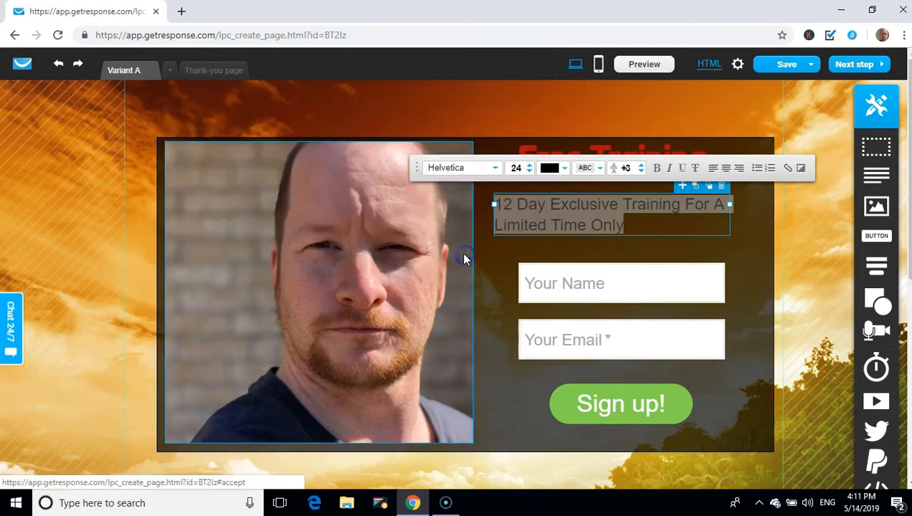
# Set the headline's font to Luckiest Guy and reselect the sign-up section
pyautogui.click(494, 168)
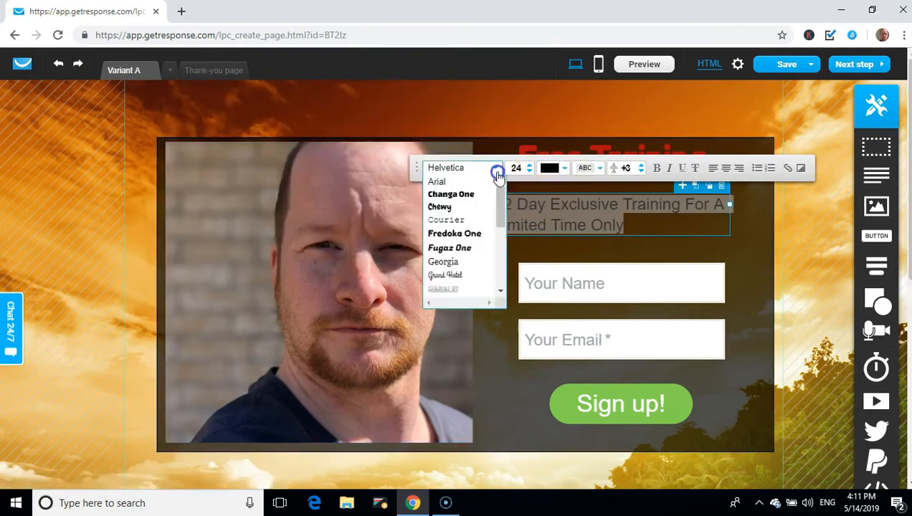
pyautogui.click(500, 291)
pyautogui.click(500, 291)
pyautogui.scroll(-2, 476, 258)
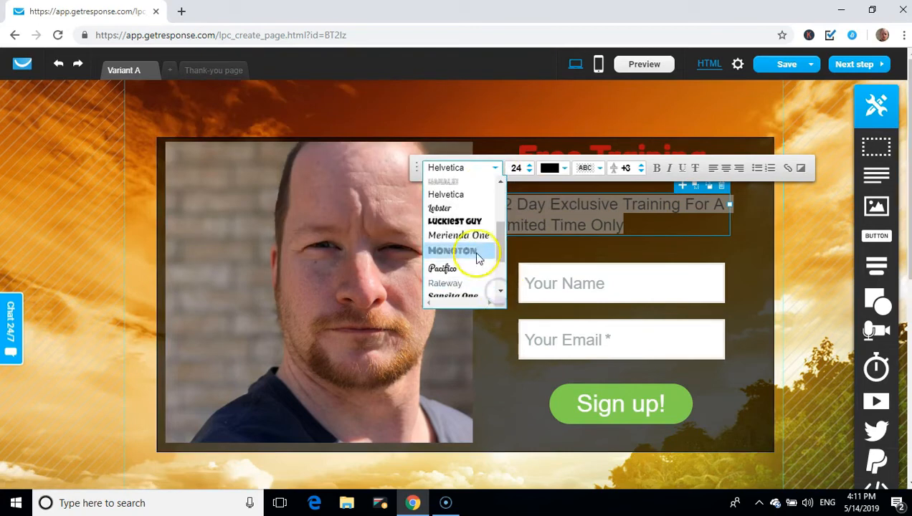
pyautogui.click(453, 226)
pyautogui.click(652, 230)
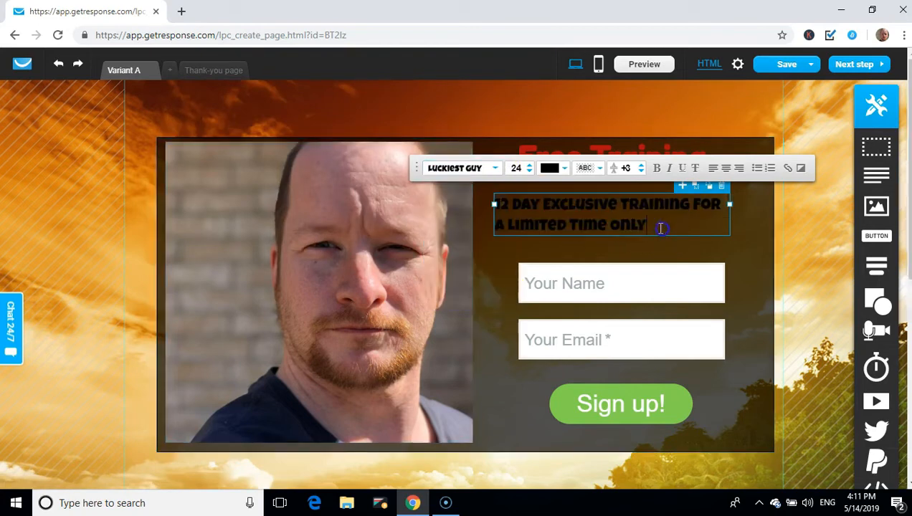
pyautogui.click(498, 294)
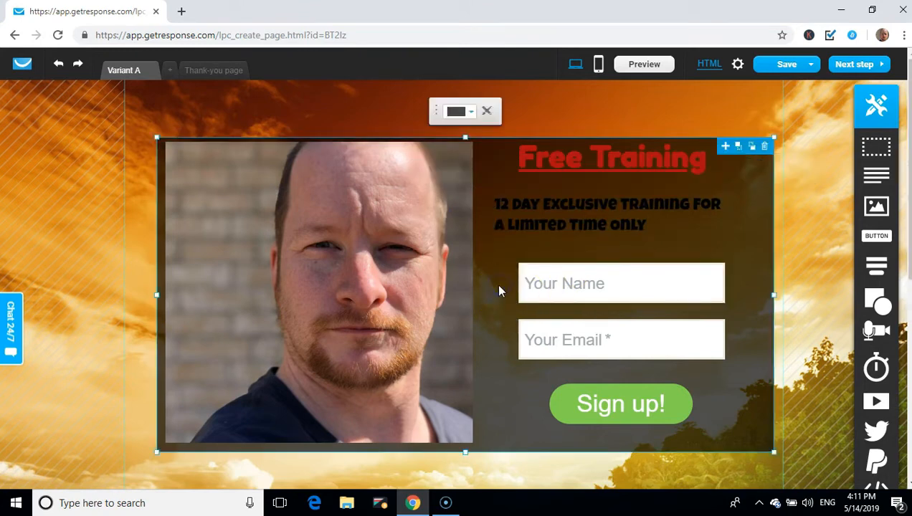
# Set the sign-up section's shadow colour to solid black
pyautogui.click(488, 114)
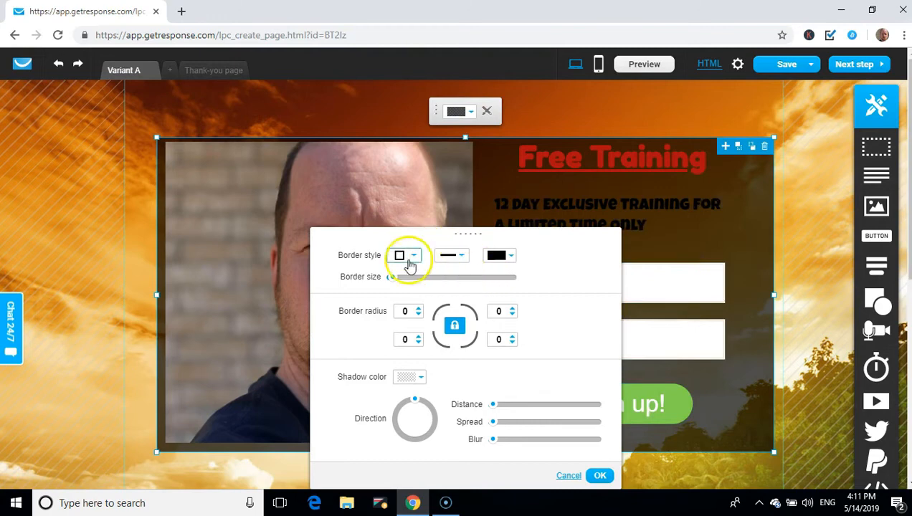
pyautogui.moveTo(471, 234); pyautogui.dragTo(371, 101)
pyautogui.click(318, 246)
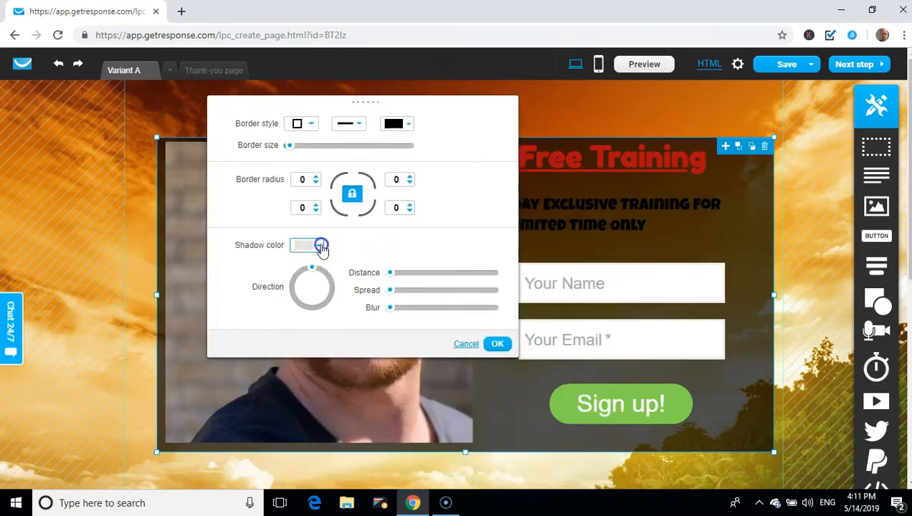
pyautogui.click(356, 317)
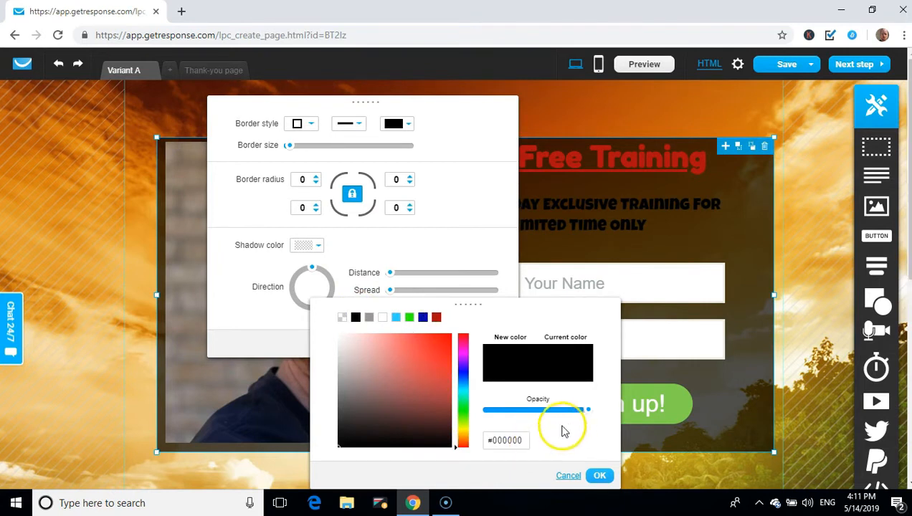
pyautogui.moveTo(590, 416)
pyautogui.mouseDown()
pyautogui.moveTo(558, 418)
pyautogui.moveTo(600, 416)
pyautogui.mouseUp()
pyautogui.click(598, 475)
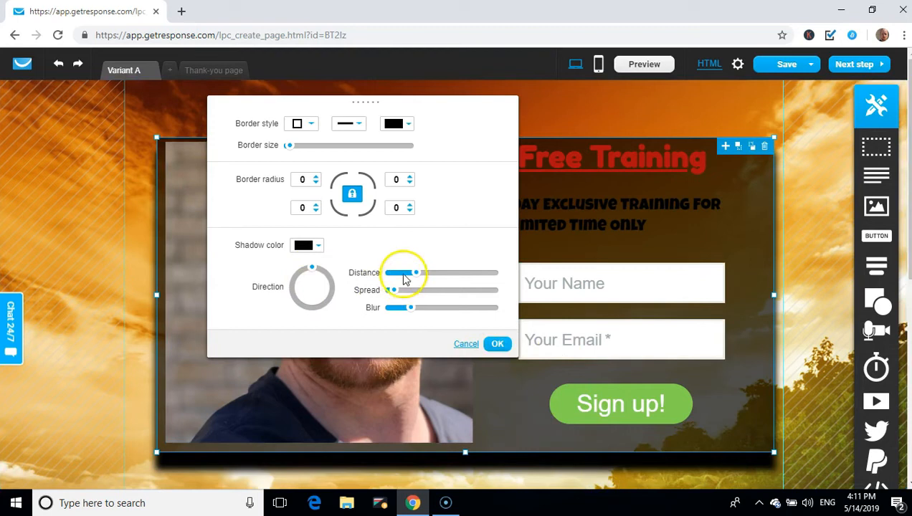
# Reduce the shadow's distance and blur and apply the settings
pyautogui.moveTo(414, 272); pyautogui.dragTo(395, 275)
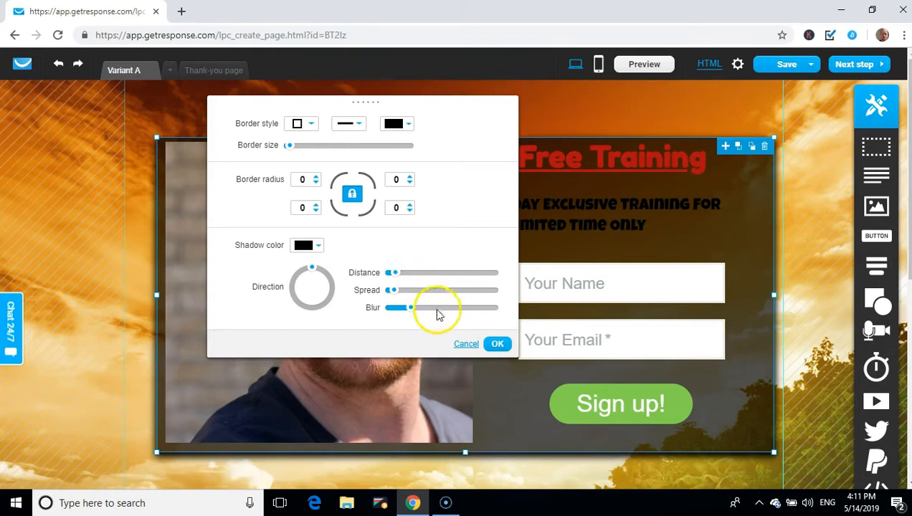
pyautogui.moveTo(408, 314); pyautogui.dragTo(402, 314)
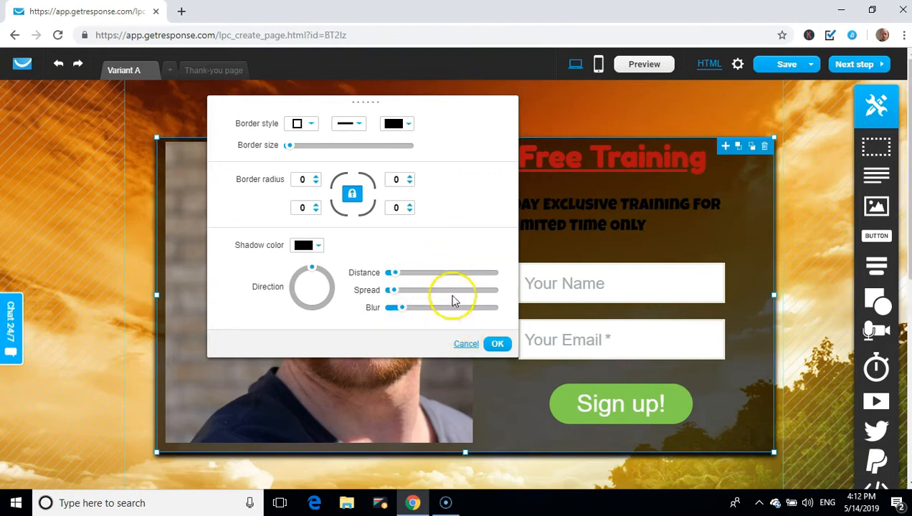
pyautogui.click(497, 344)
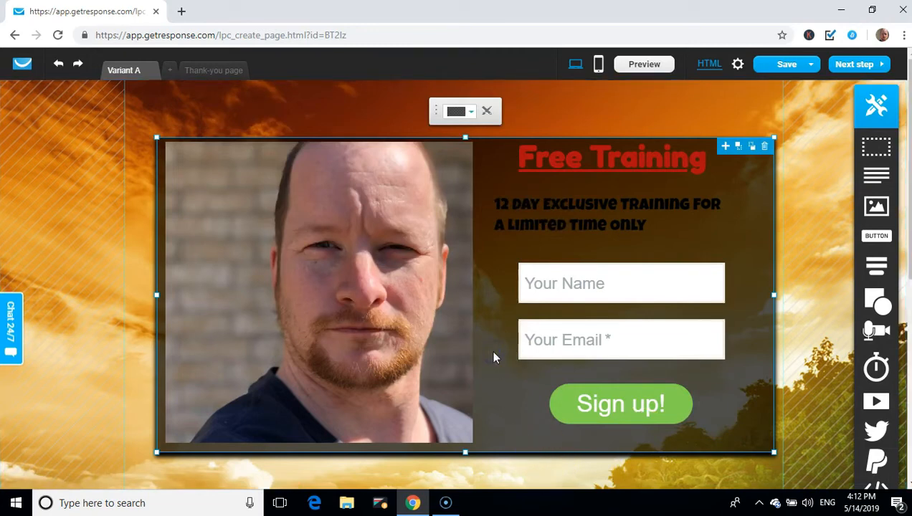
# Raise the section overlay's opacity to make it solid black
pyautogui.click(474, 112)
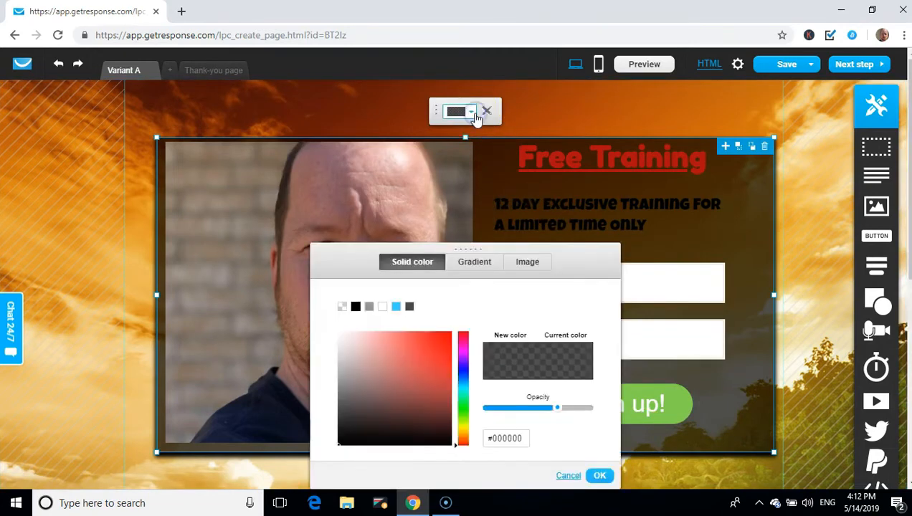
pyautogui.moveTo(558, 409); pyautogui.dragTo(623, 403)
pyautogui.click(600, 475)
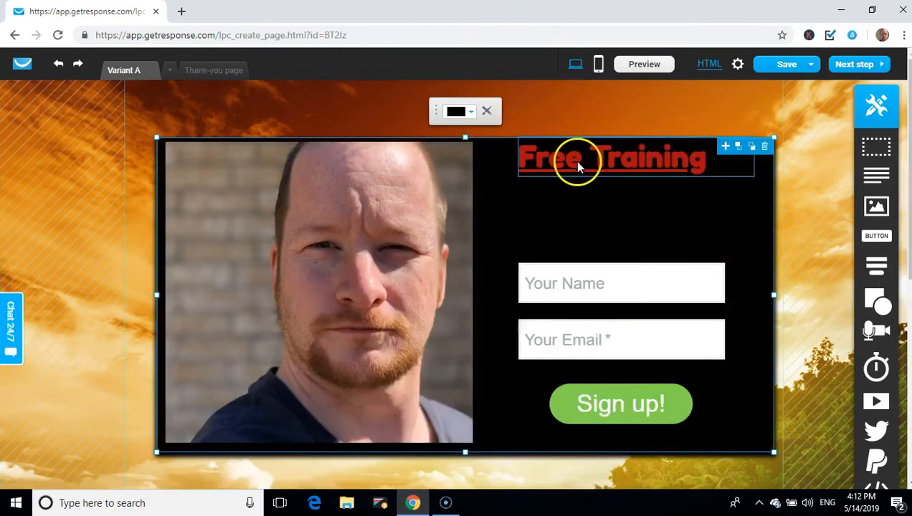
# Recolour the Free Training heading bright green, #56E41B
pyautogui.doubleClick(606, 164)
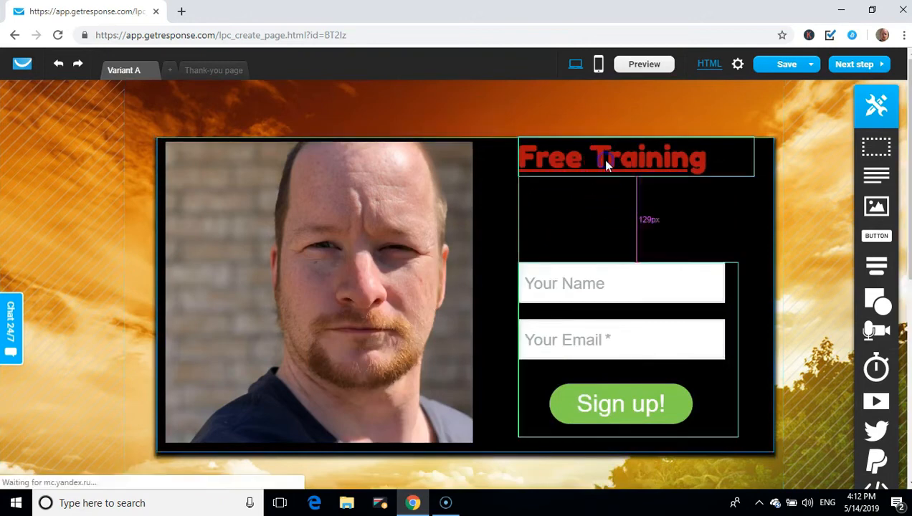
pyautogui.click(590, 113)
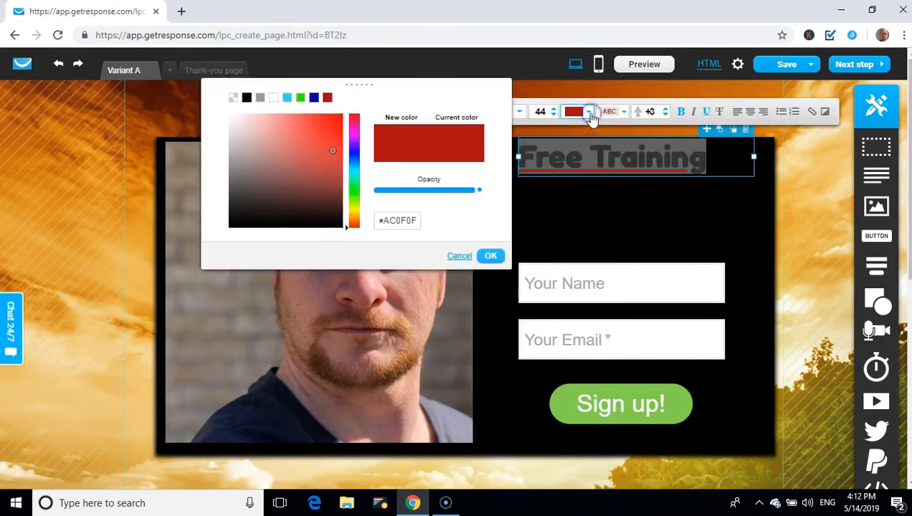
pyautogui.click(352, 194)
pyautogui.moveTo(332, 157)
pyautogui.mouseDown()
pyautogui.moveTo(342, 139)
pyautogui.moveTo(336, 116)
pyautogui.moveTo(326, 123)
pyautogui.mouseUp()
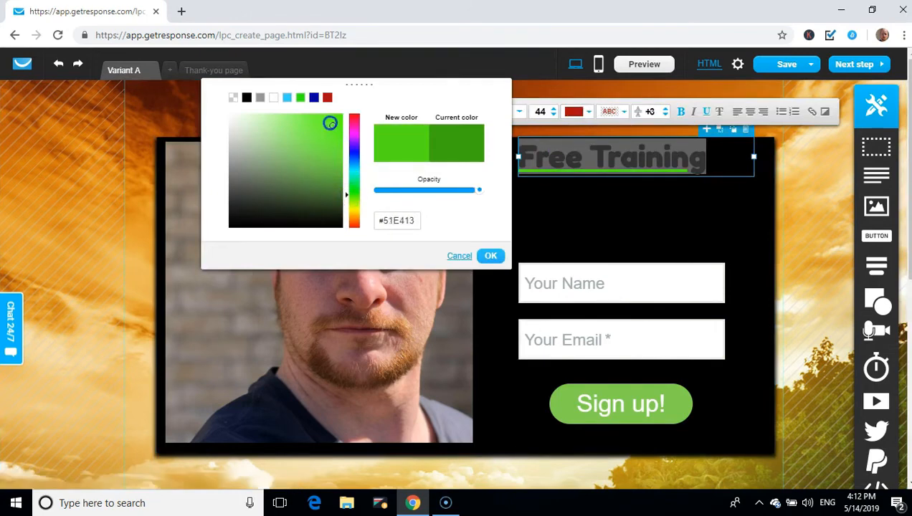
pyautogui.click(490, 256)
pyautogui.click(541, 213)
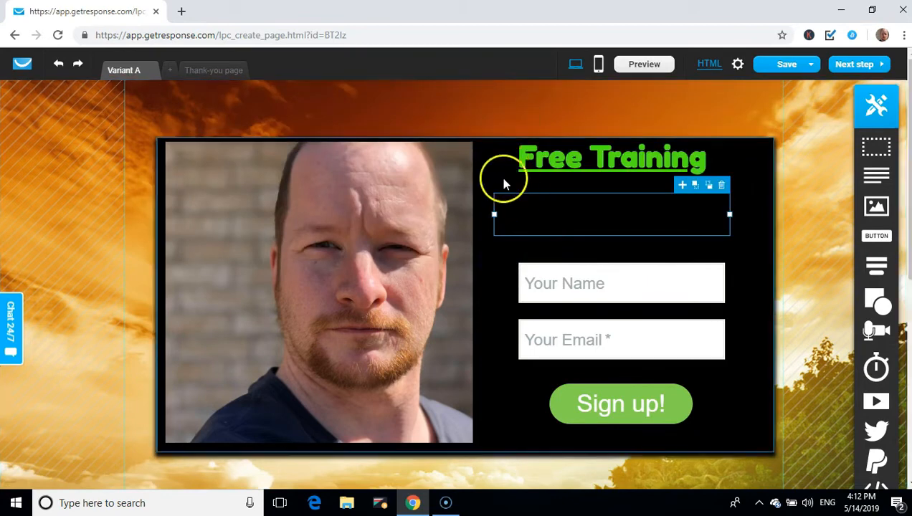
# Recolour the 12 Day Exclusive Training subheading white (#FFFFFF) and centre-align it
pyautogui.doubleClick(543, 214)
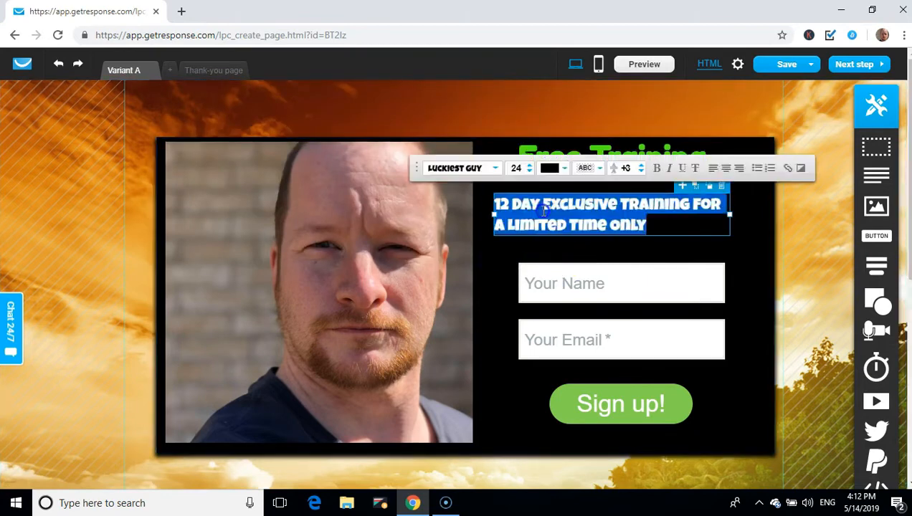
pyautogui.click(554, 169)
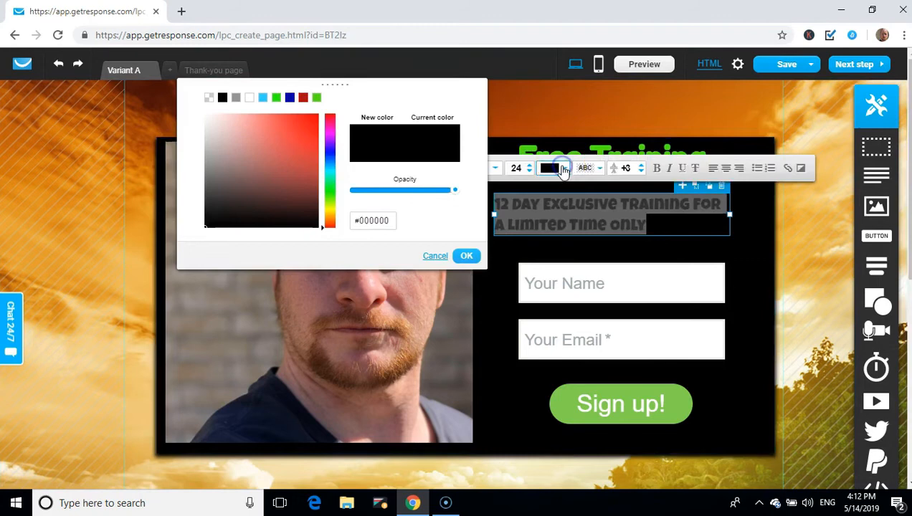
pyautogui.click(252, 98)
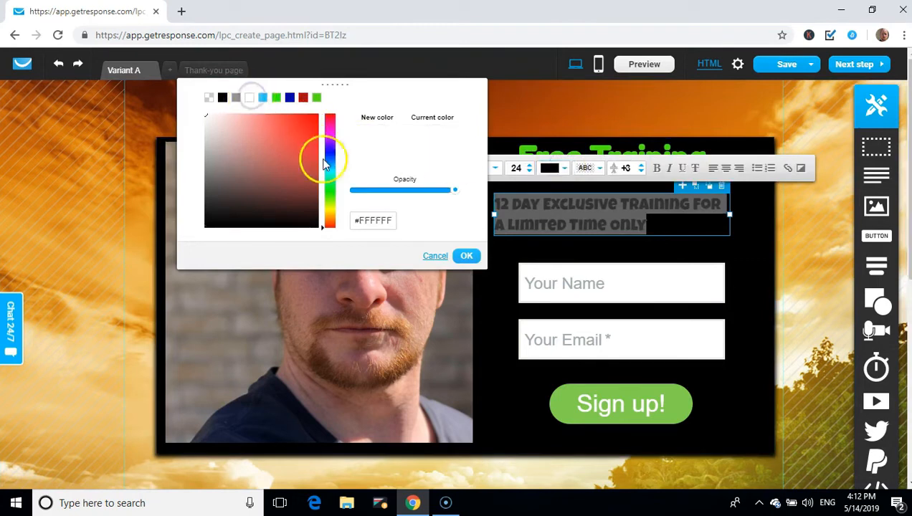
pyautogui.click(466, 256)
pyautogui.click(678, 226)
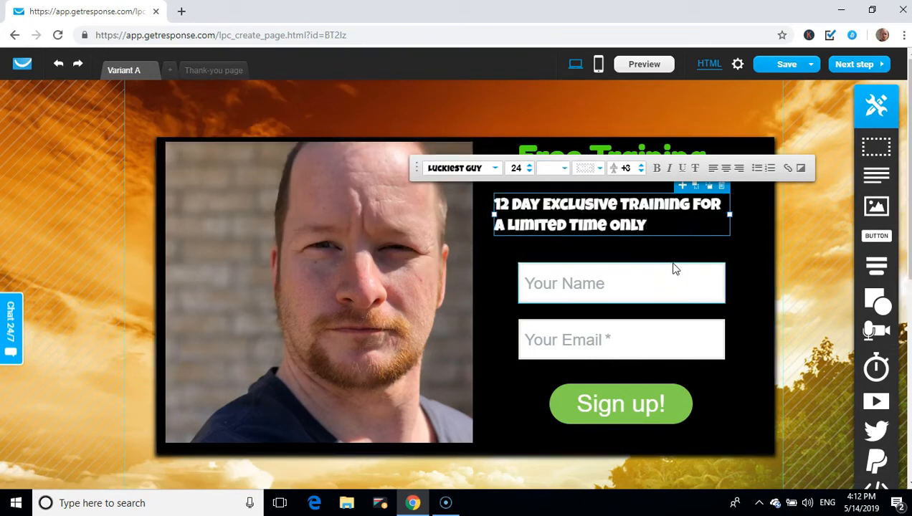
pyautogui.click(726, 170)
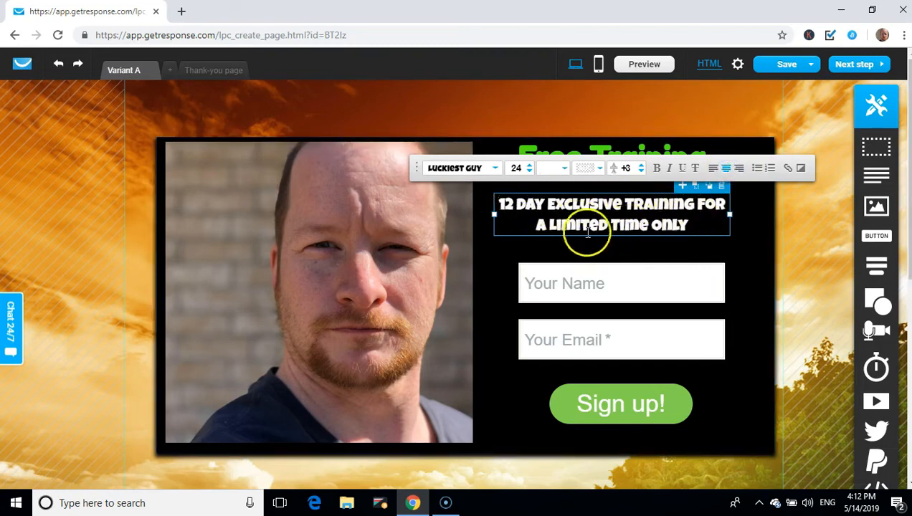
pyautogui.click(502, 365)
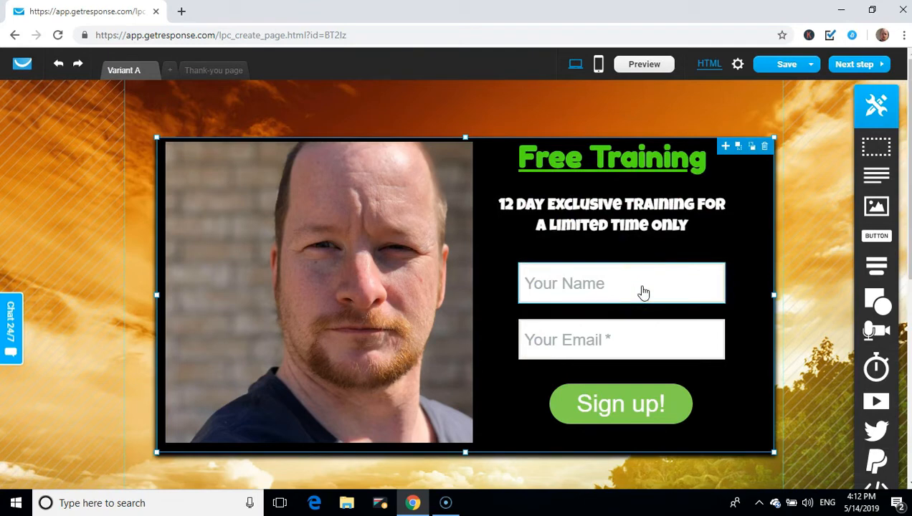
# Nudge the signup form up about 12px and add a new text box below it
pyautogui.click(617, 290)
pyautogui.click(618, 343)
pyautogui.click(586, 373)
pyautogui.moveTo(584, 376); pyautogui.dragTo(587, 367)
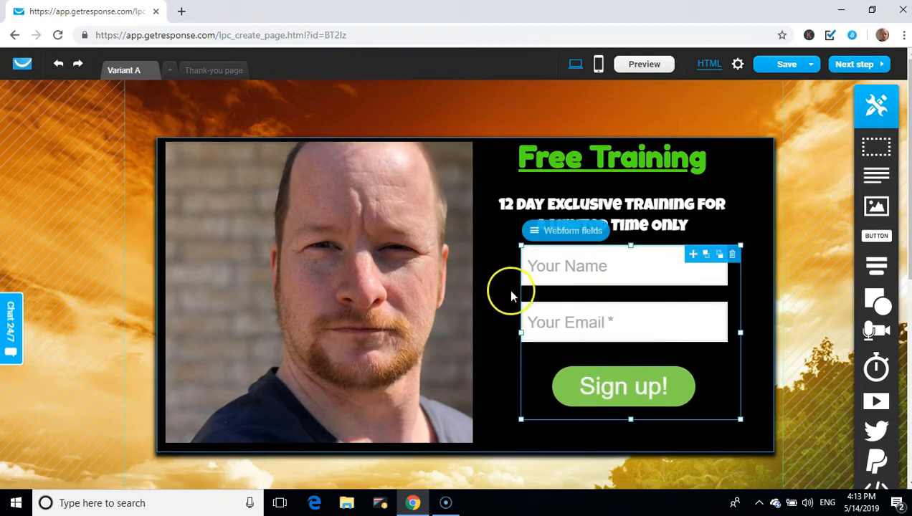
pyautogui.click(680, 209)
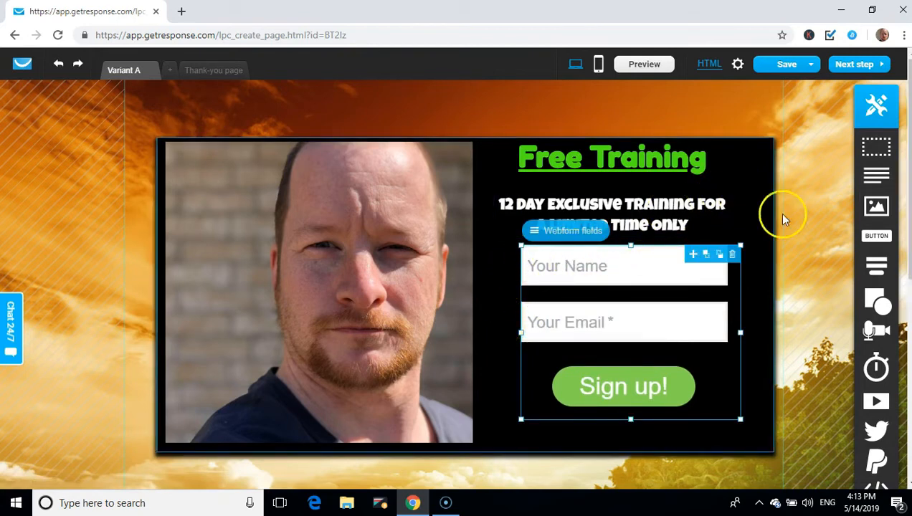
pyautogui.moveTo(875, 174); pyautogui.dragTo(594, 435)
# Replace the placeholder with 'Training will be sent to the email provided' at font size 18
pyautogui.doubleClick(621, 437)
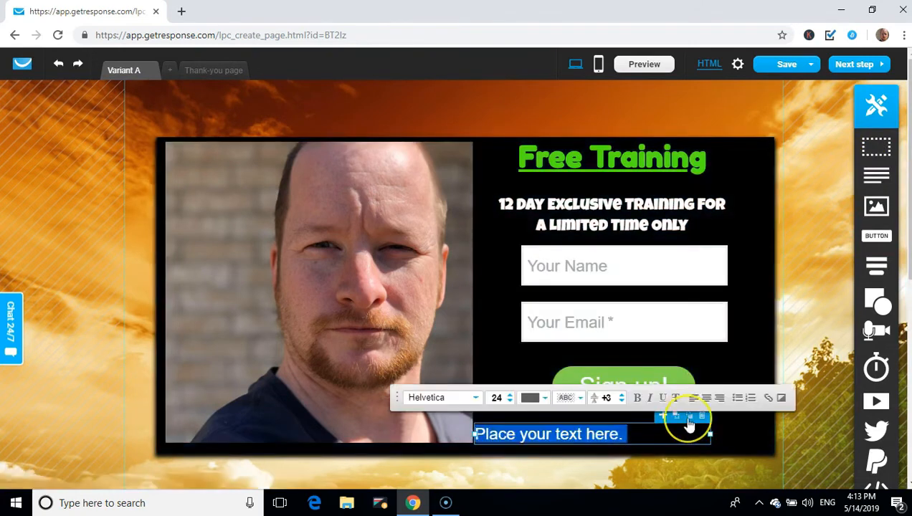
pyautogui.write('Training Wi')
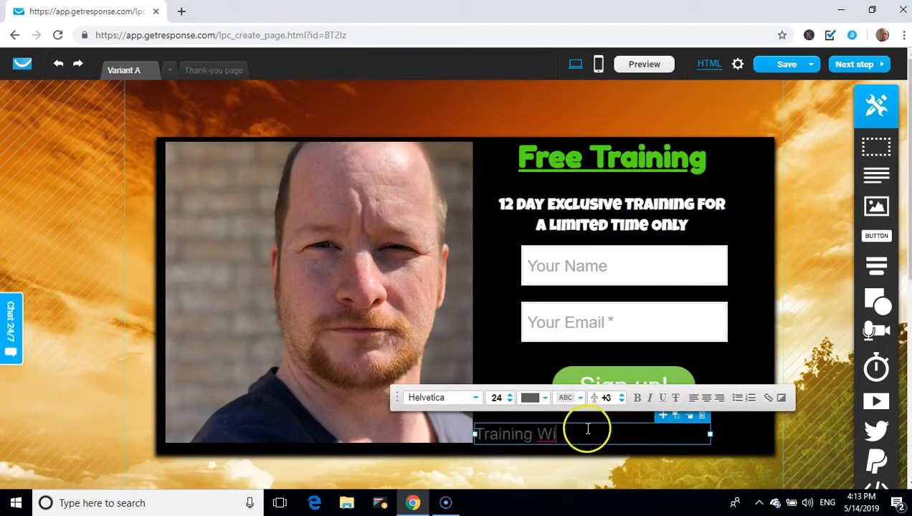
pyautogui.moveTo(586, 427); pyautogui.dragTo(466, 432)
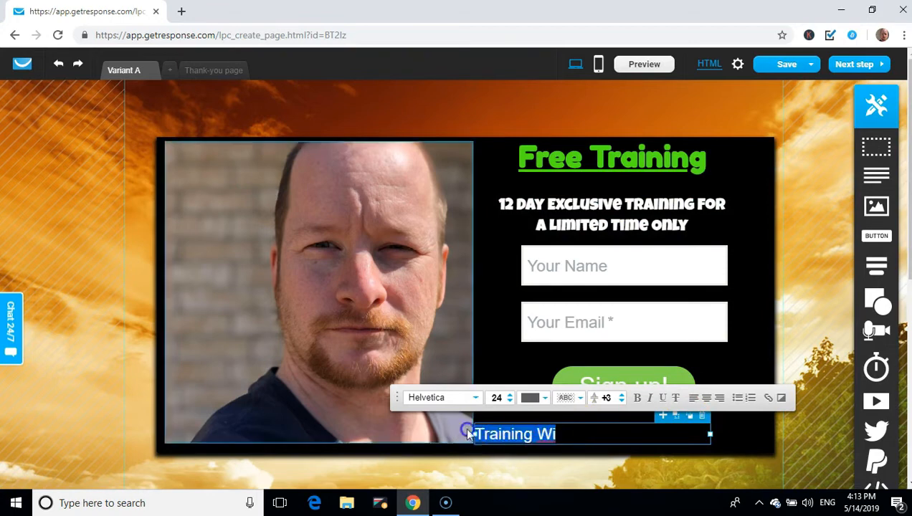
pyautogui.click(510, 401)
pyautogui.click(510, 402)
pyautogui.click(510, 401)
pyautogui.click(510, 402)
pyautogui.click(509, 401)
pyautogui.click(510, 402)
pyautogui.click(546, 433)
pyautogui.click(600, 422)
pyautogui.press('BackSpace')
pyautogui.press('BackSpace')
pyautogui.write('wi')
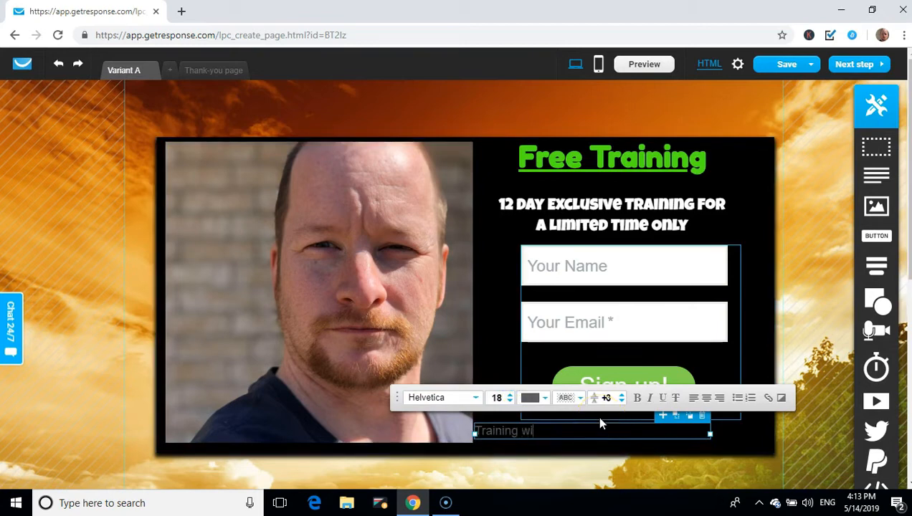
pyautogui.write('ll be sent to the email provided')
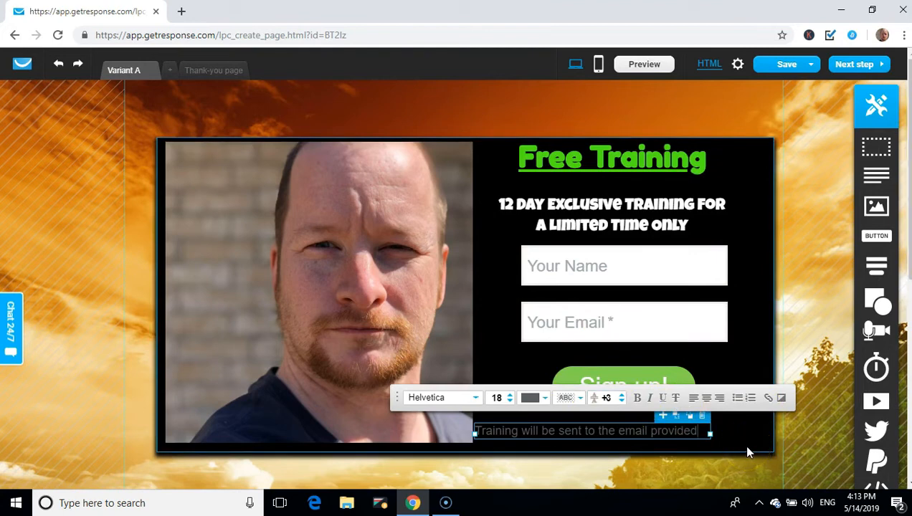
# Make the line red italic and centre it below the signup form
pyautogui.moveTo(686, 434); pyautogui.dragTo(495, 431)
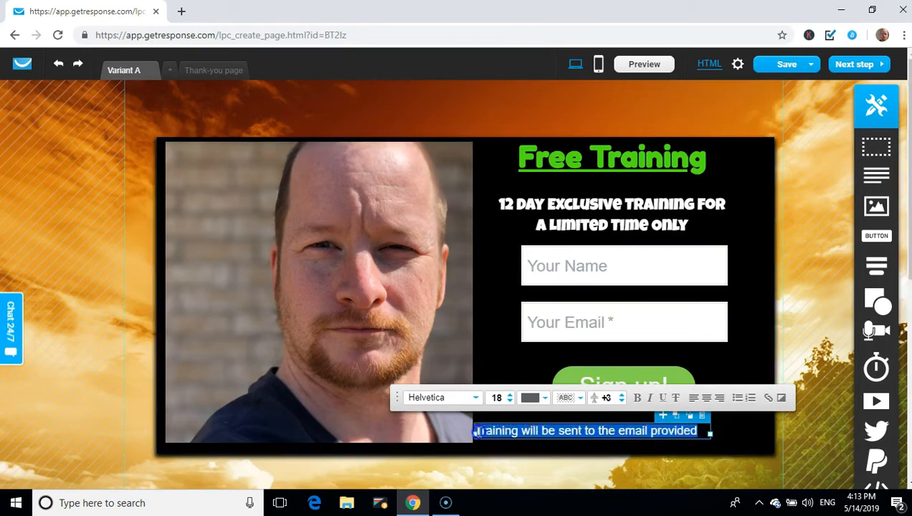
pyautogui.click(650, 399)
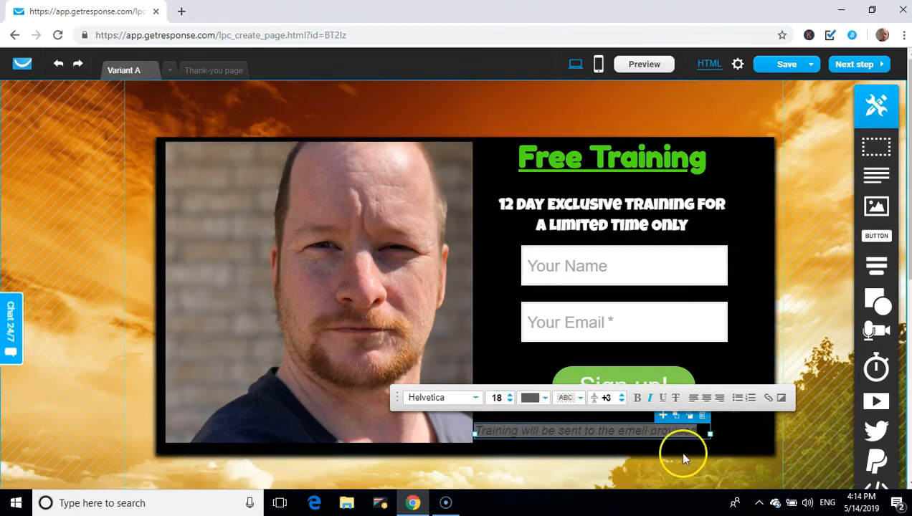
pyautogui.click(546, 399)
pyautogui.click(564, 238)
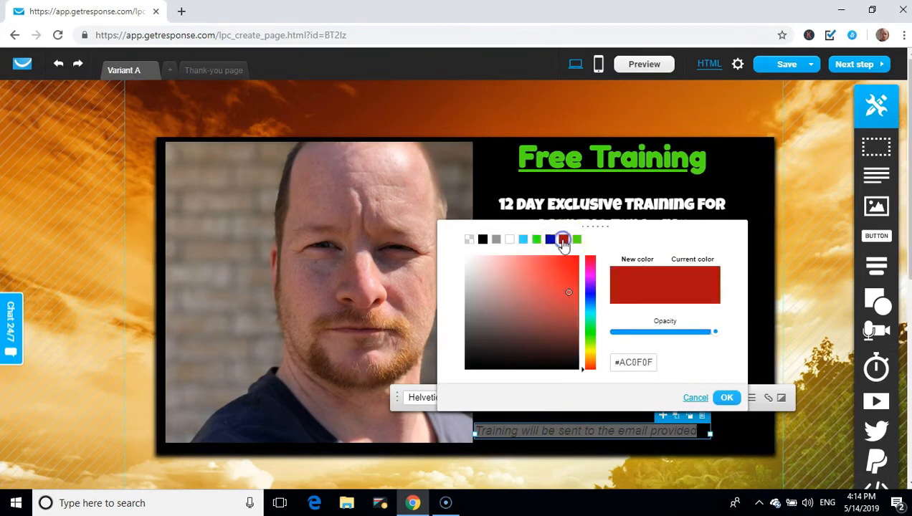
pyautogui.click(714, 398)
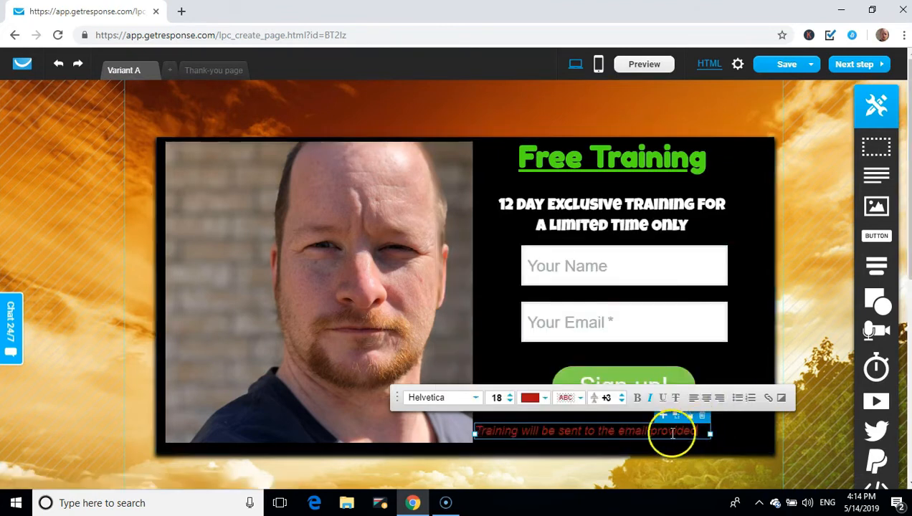
pyautogui.click(741, 443)
pyautogui.moveTo(592, 434); pyautogui.dragTo(631, 443)
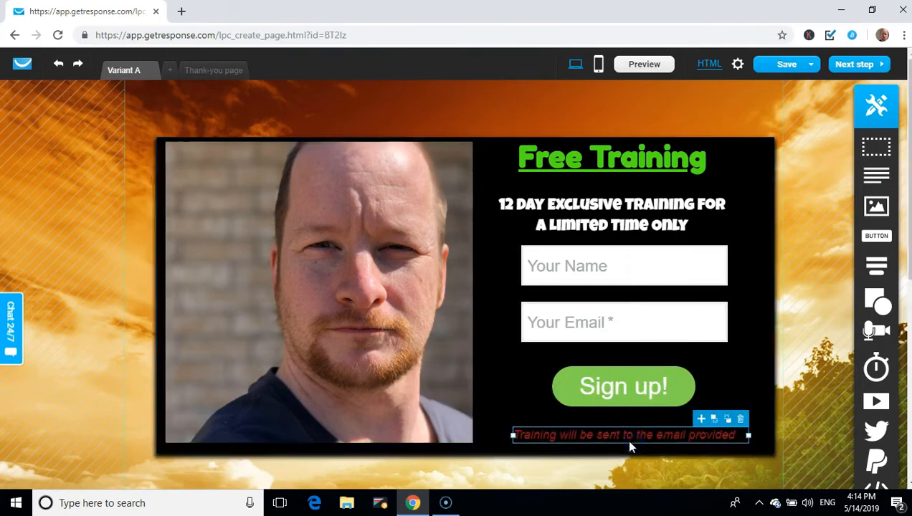
# Relabel the Sign up! button 'Get Started Now' and widen it on both sides
pyautogui.click(640, 391)
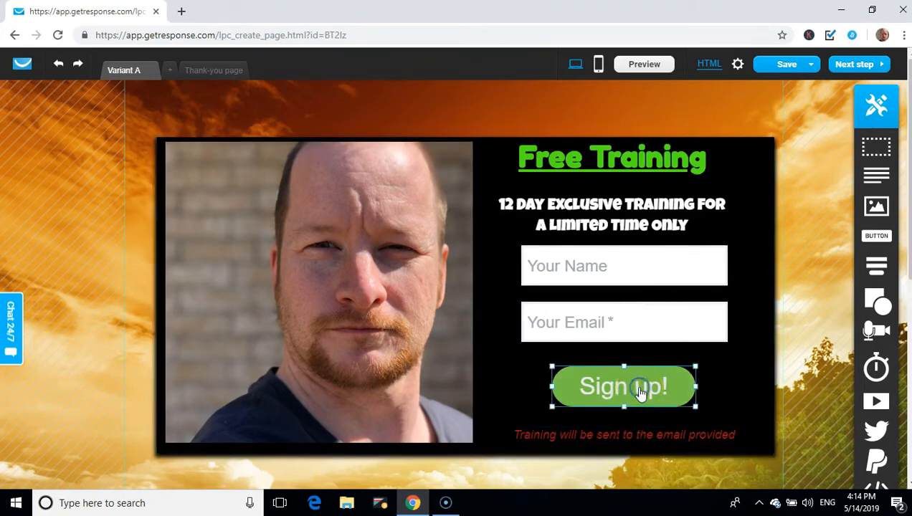
pyautogui.click(640, 391)
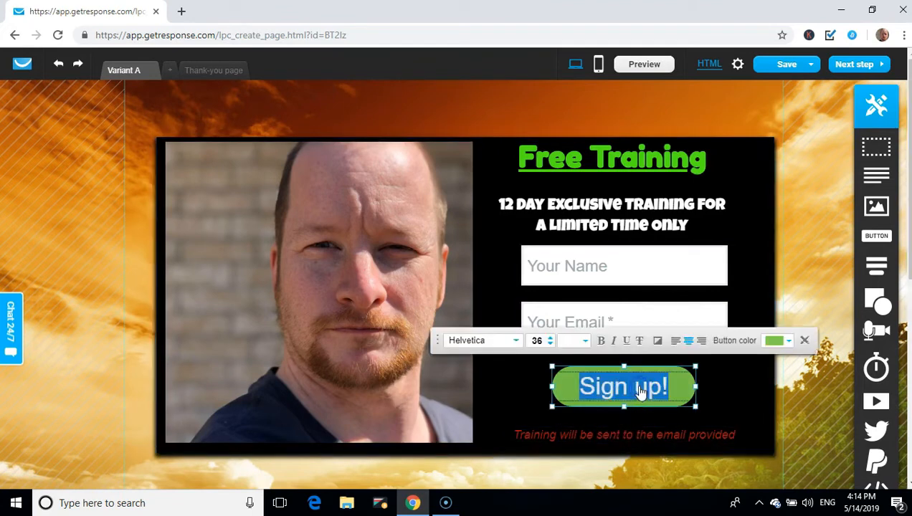
pyautogui.write('Ge')
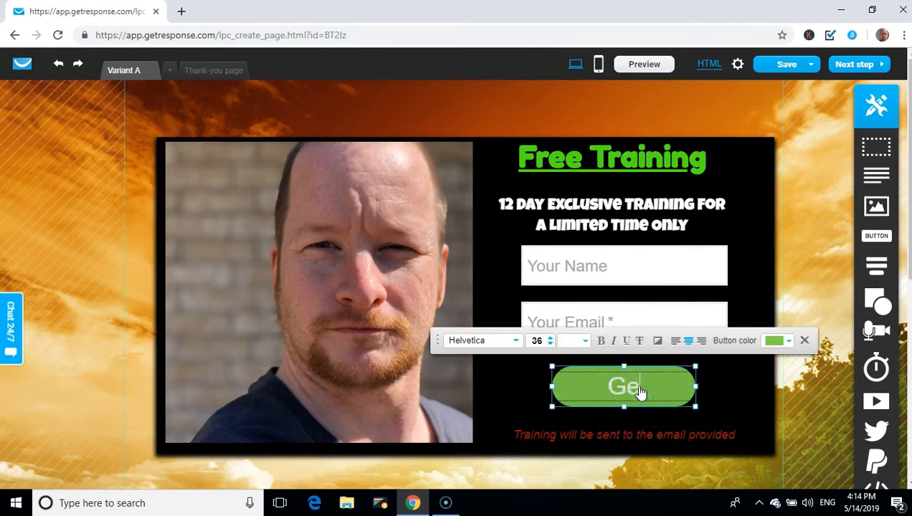
pyautogui.write('t Started')
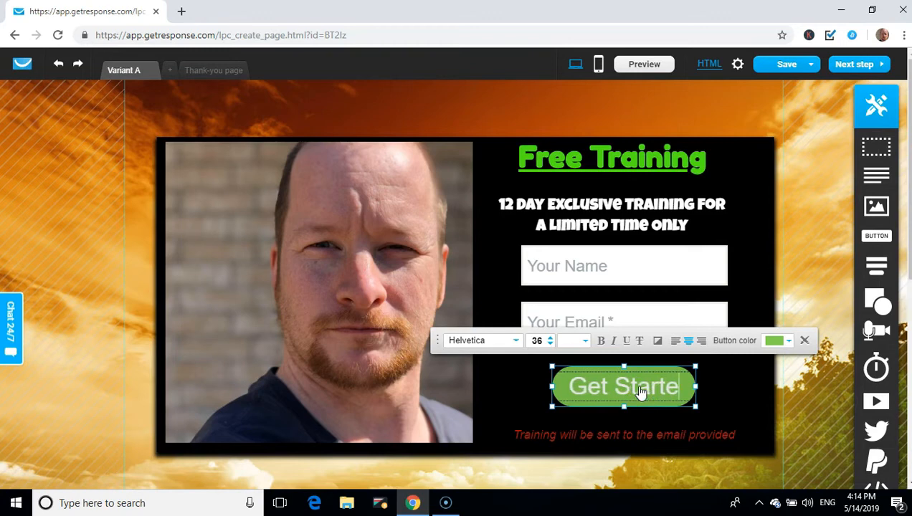
pyautogui.write(' Now')
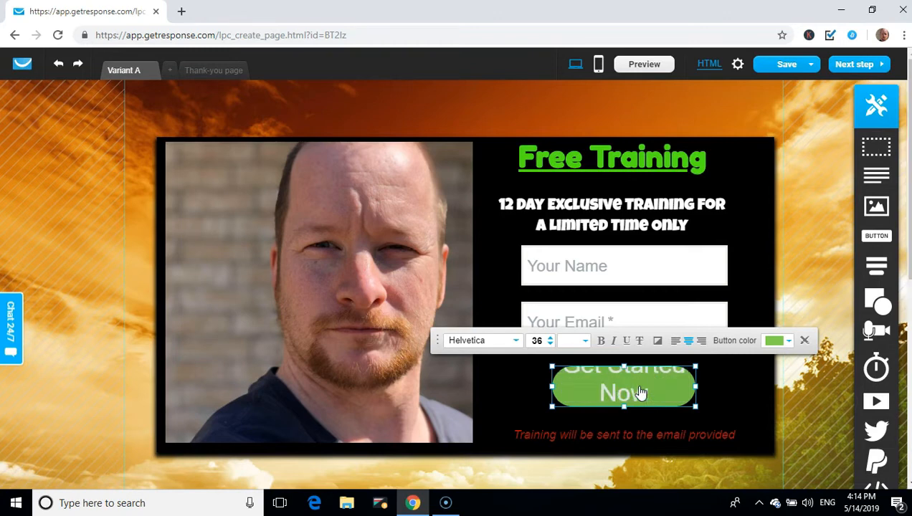
pyautogui.moveTo(698, 386); pyautogui.dragTo(743, 384)
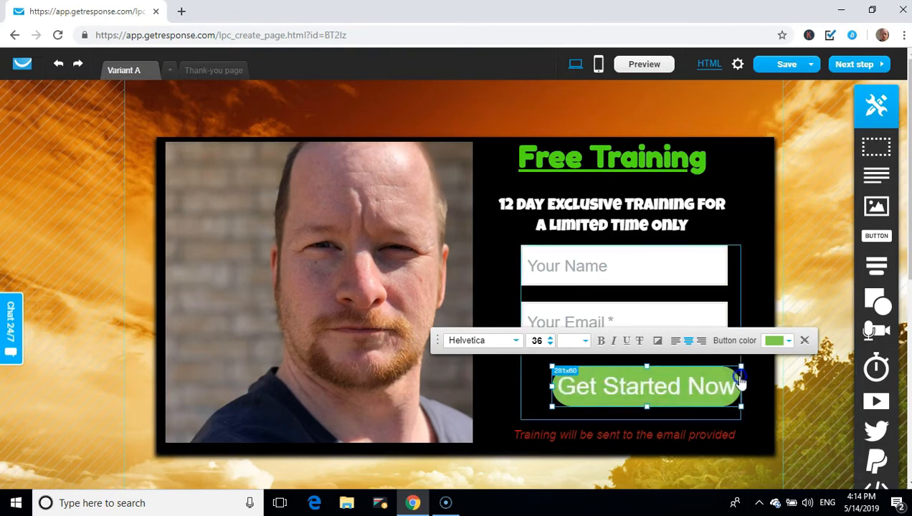
pyautogui.moveTo(550, 385); pyautogui.dragTo(517, 395)
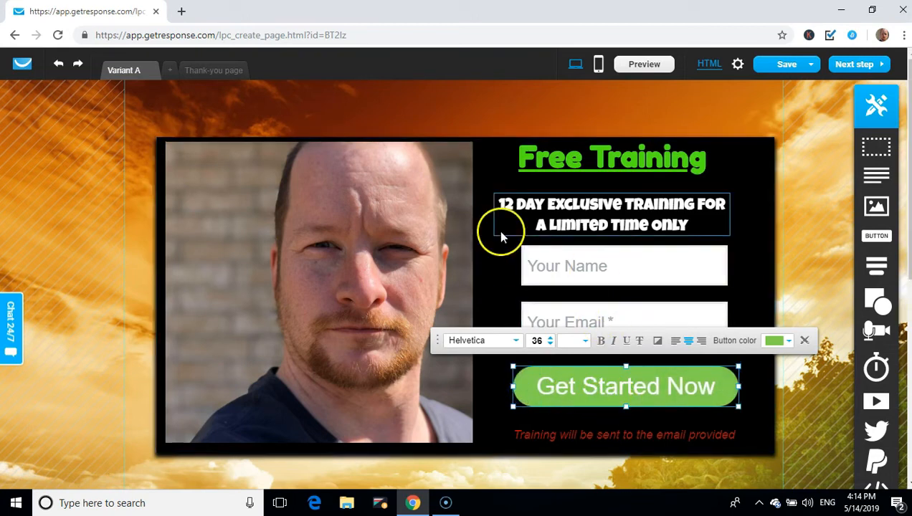
# Widen the webform leftward and stretch the Your Name and Your Email fields to match
pyautogui.click(501, 268)
pyautogui.click(553, 272)
pyautogui.click(709, 279)
pyautogui.moveTo(727, 266); pyautogui.dragTo(732, 266)
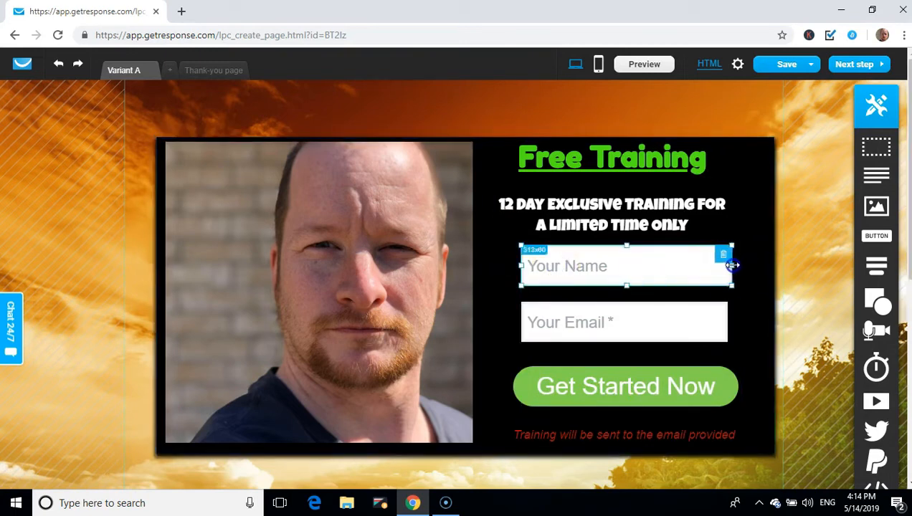
pyautogui.click(581, 332)
pyautogui.click(536, 342)
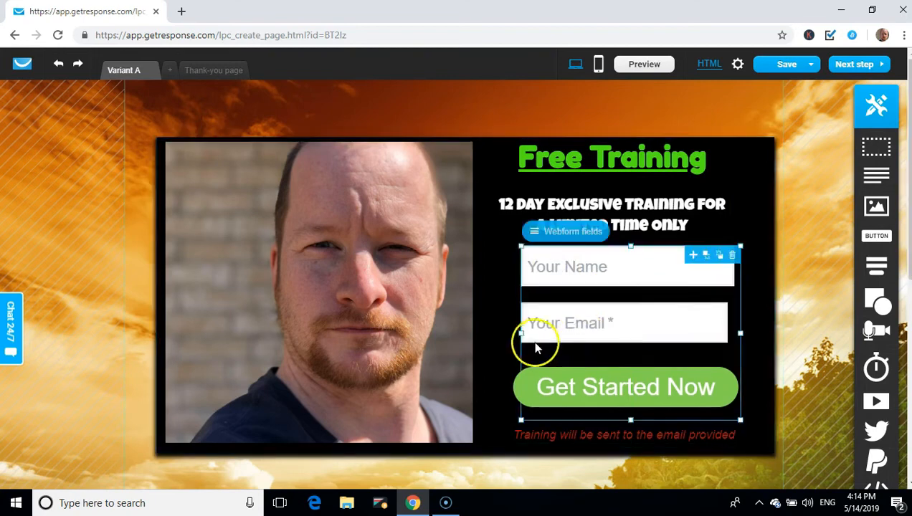
pyautogui.moveTo(522, 332); pyautogui.dragTo(486, 333)
pyautogui.click(576, 327)
pyautogui.moveTo(694, 322); pyautogui.dragTo(729, 313)
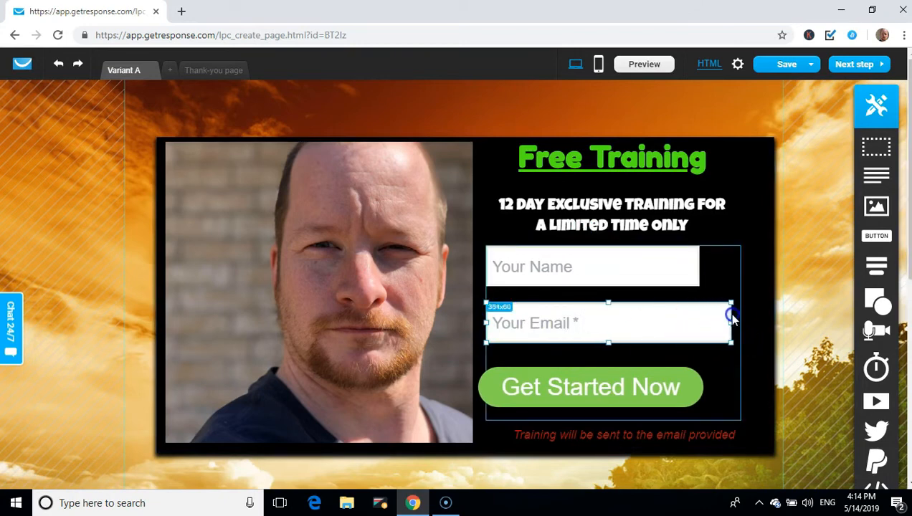
pyautogui.click(685, 276)
pyautogui.moveTo(701, 267); pyautogui.dragTo(735, 266)
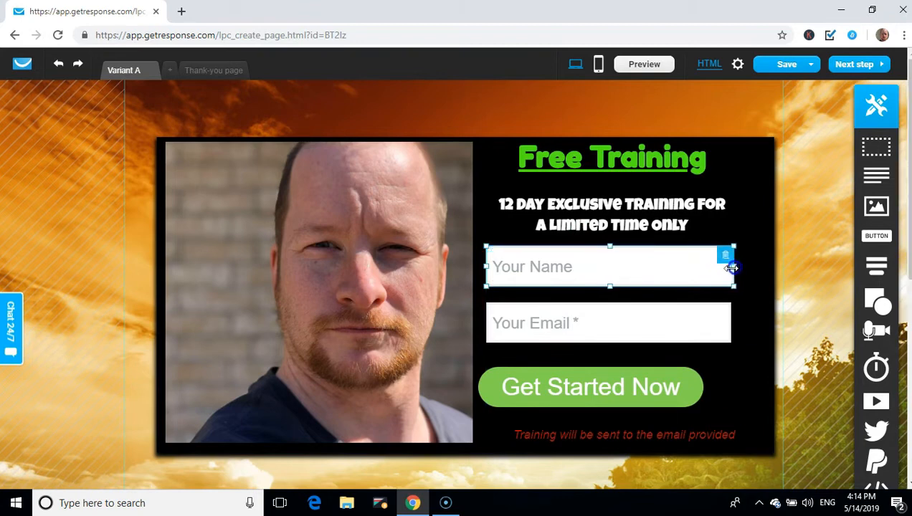
# Centre the Get Started Now button and nudge the 12 DAY EXCLUSIVE TRAINING headline up
pyautogui.click(550, 393)
pyautogui.moveTo(550, 393); pyautogui.dragTo(571, 391)
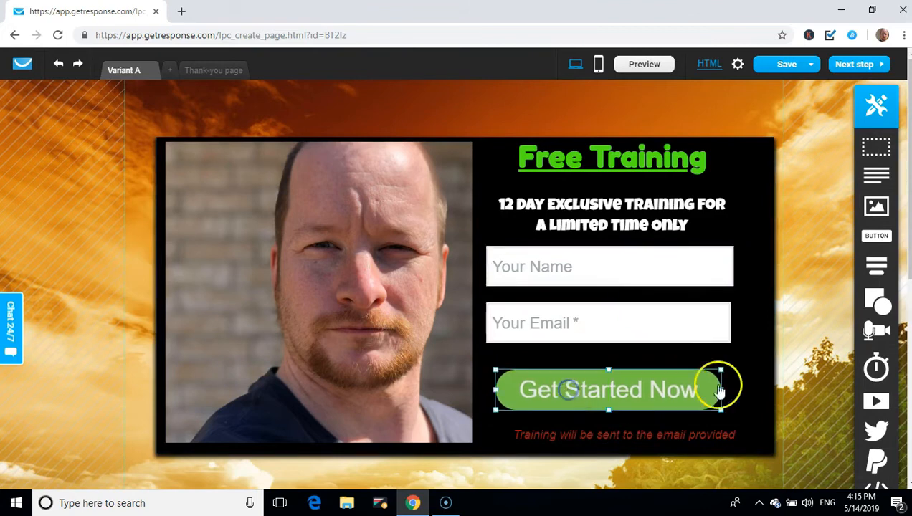
pyautogui.click(683, 470)
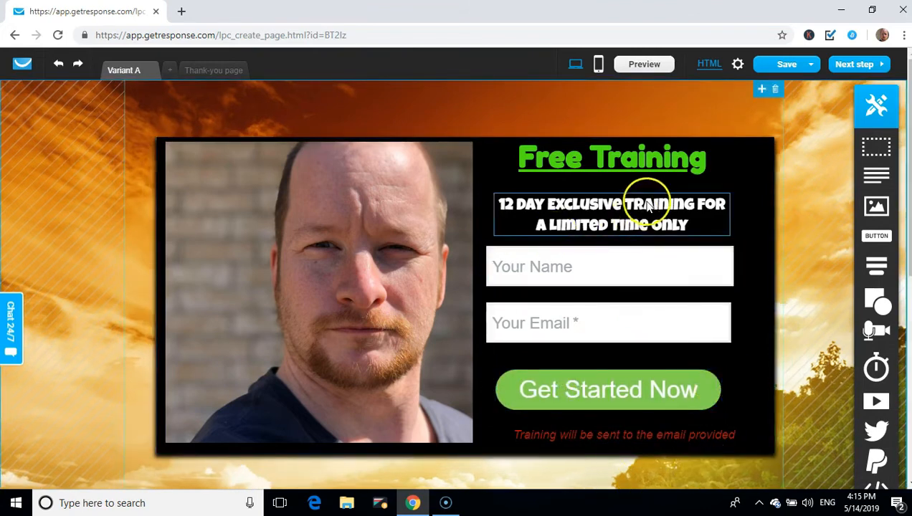
pyautogui.moveTo(604, 223); pyautogui.dragTo(603, 210)
pyautogui.moveTo(907, 208)
pyautogui.mouseDown()
pyautogui.moveTo(906, 382)
pyautogui.moveTo(907, 214)
pyautogui.mouseUp()
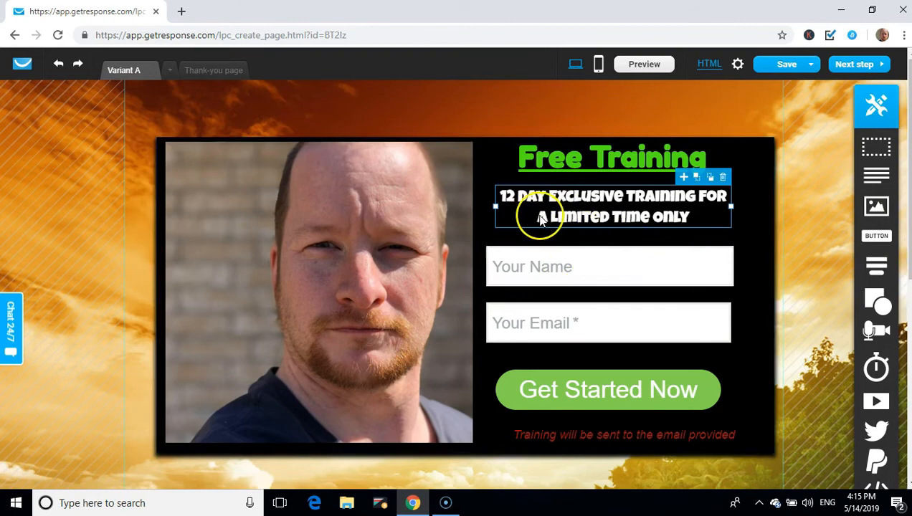
# Save the landing page from the Save dropdown
pyautogui.click(813, 66)
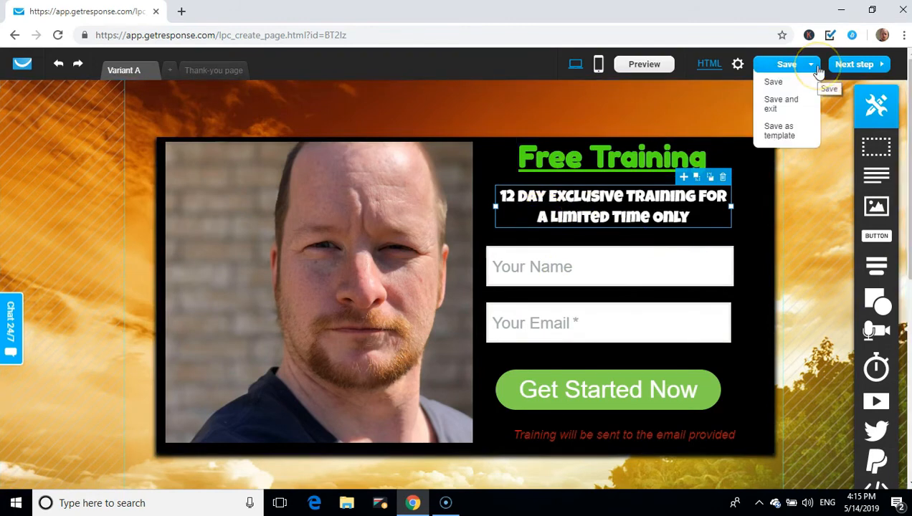
pyautogui.click(780, 83)
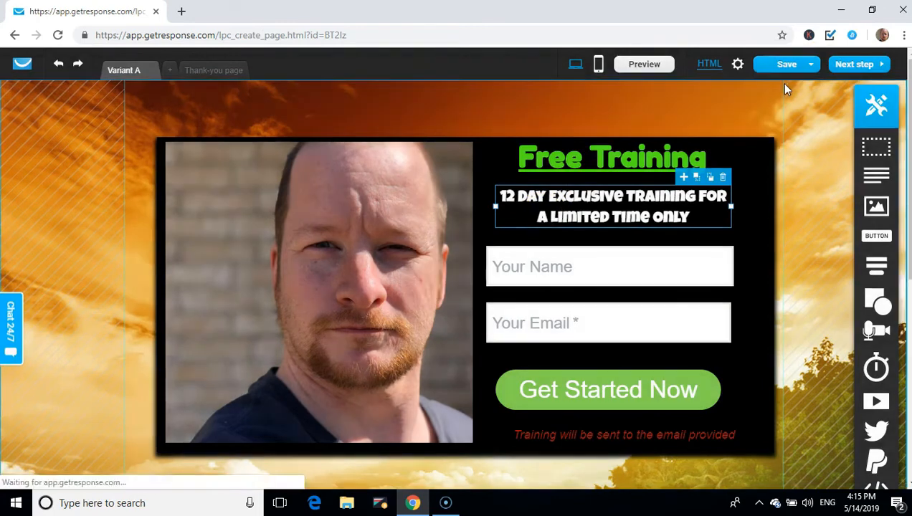
pyautogui.click(800, 64)
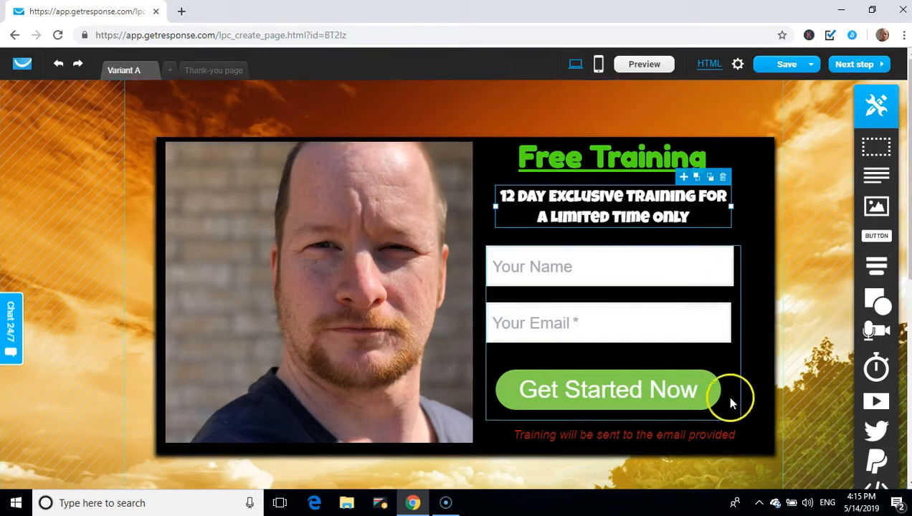
# Switch to the thank-you page, review its template content and select the check-mark image
pyautogui.click(211, 72)
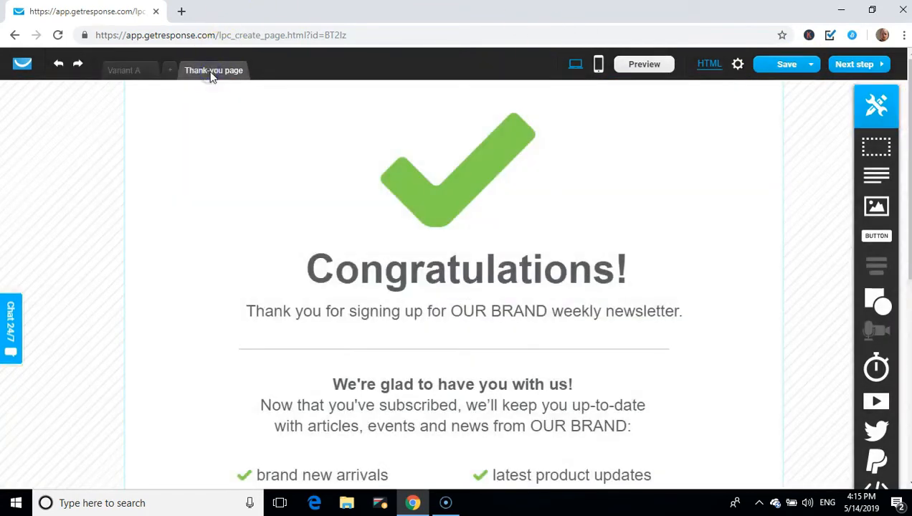
pyautogui.scroll(-1, 271, 183)
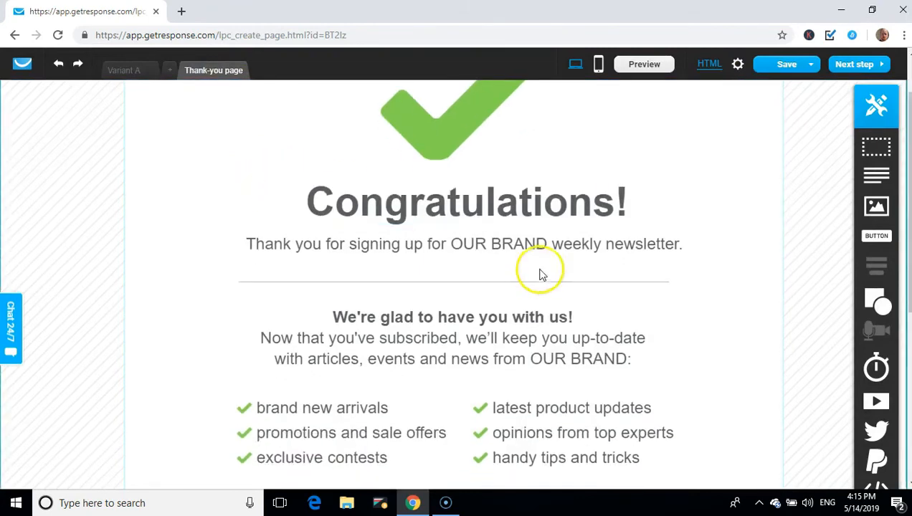
pyautogui.scroll(-3, 522, 258)
pyautogui.scroll(-1, 521, 262)
pyautogui.scroll(5, 518, 259)
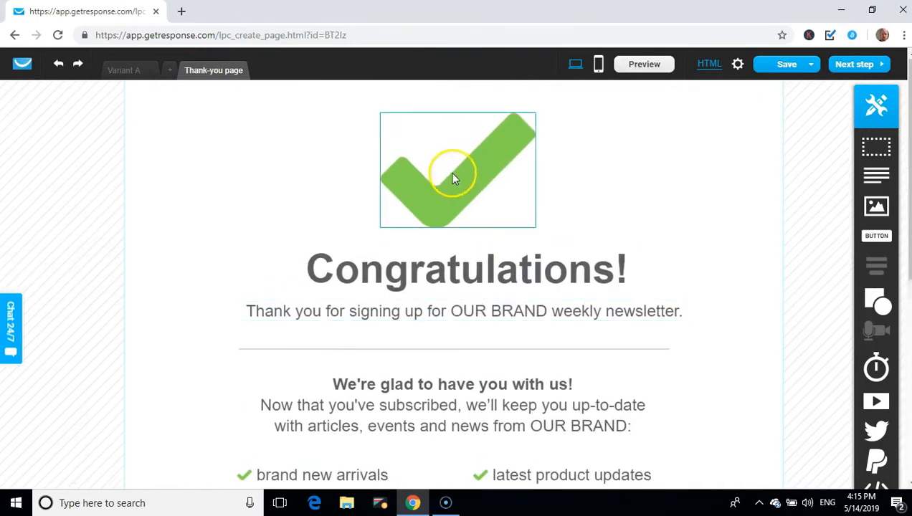
pyautogui.click(457, 185)
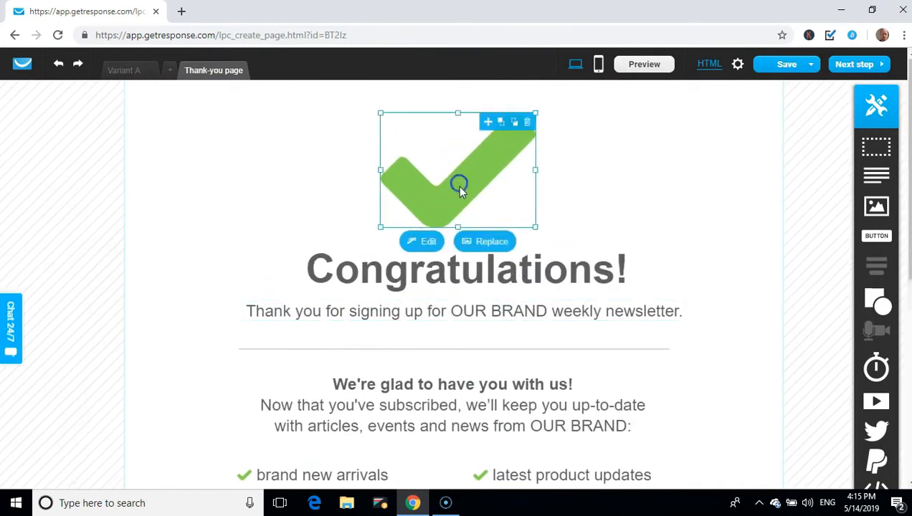
# Delete the check-mark image, Congratulations! heading, both thank-you texts and the divider
pyautogui.click(528, 123)
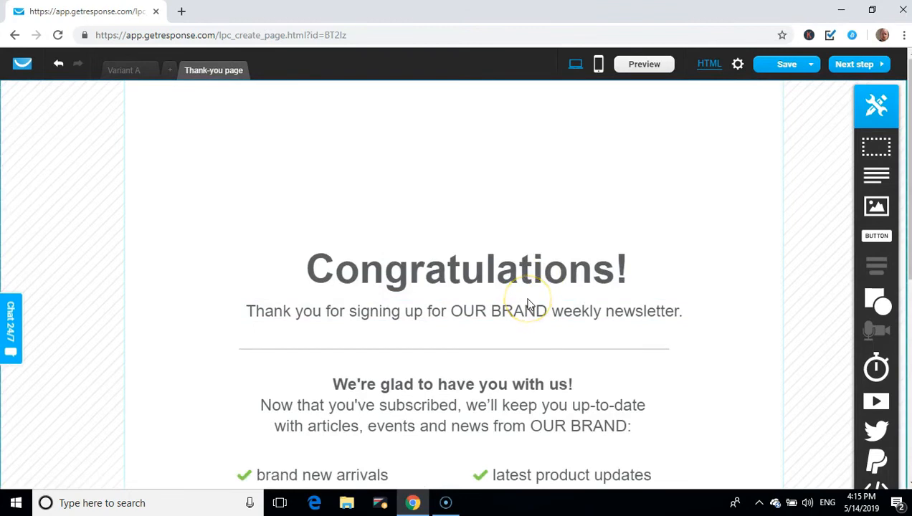
pyautogui.click(525, 275)
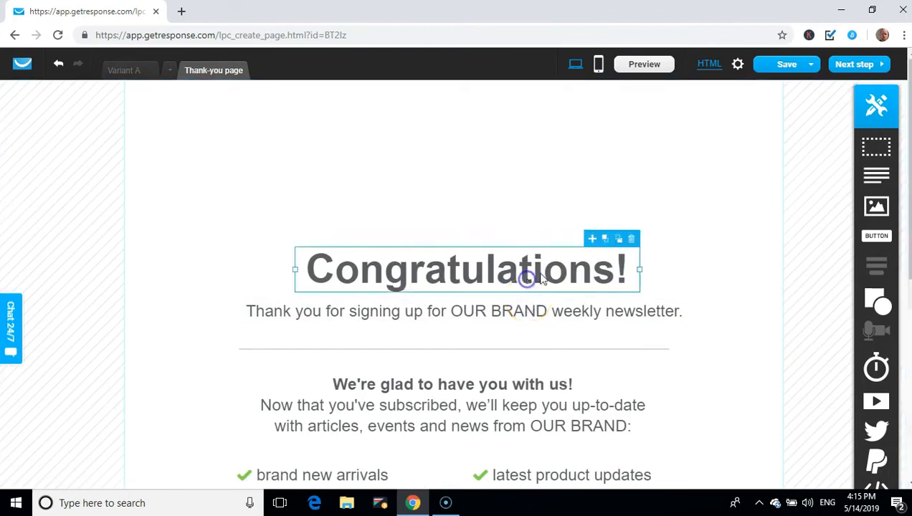
pyautogui.click(632, 239)
pyautogui.click(591, 310)
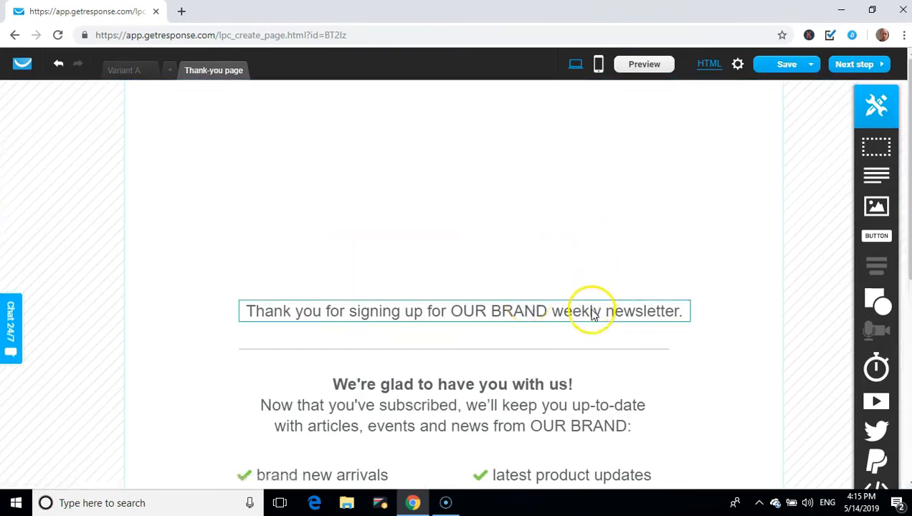
pyautogui.click(682, 293)
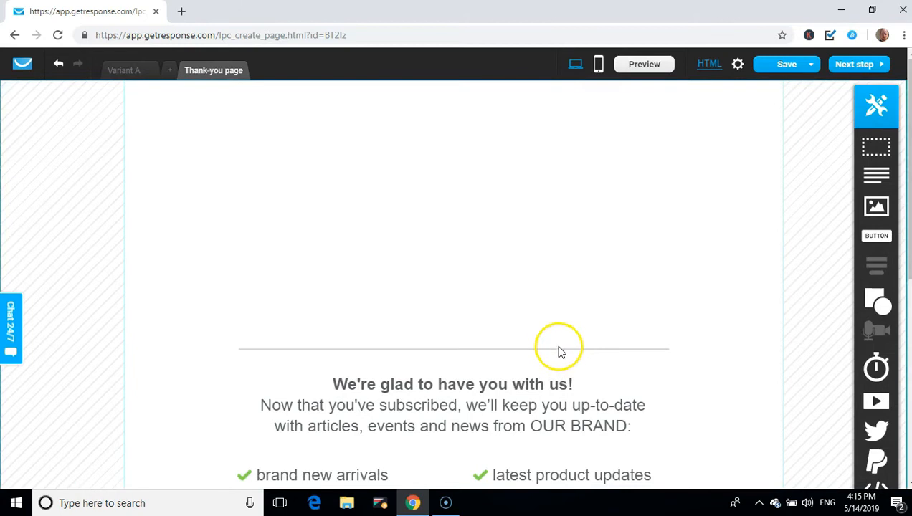
pyautogui.click(545, 384)
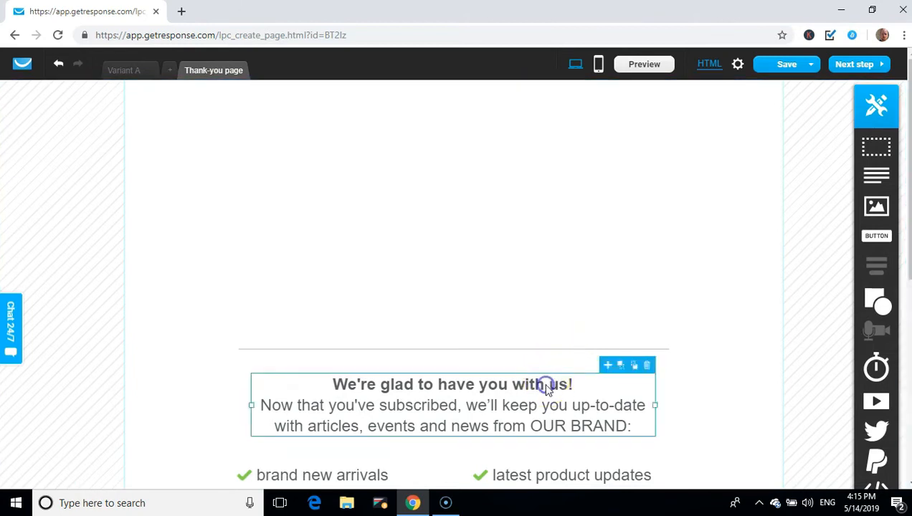
pyautogui.click(647, 367)
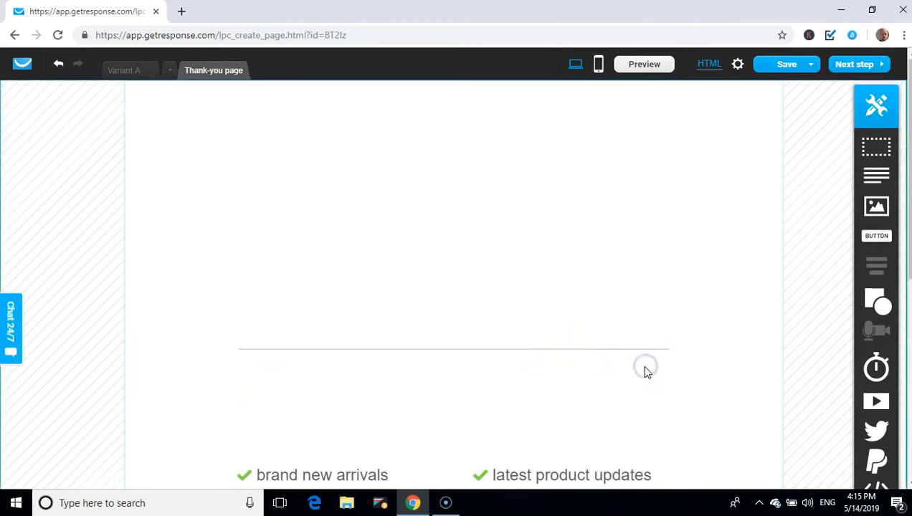
pyautogui.click(606, 353)
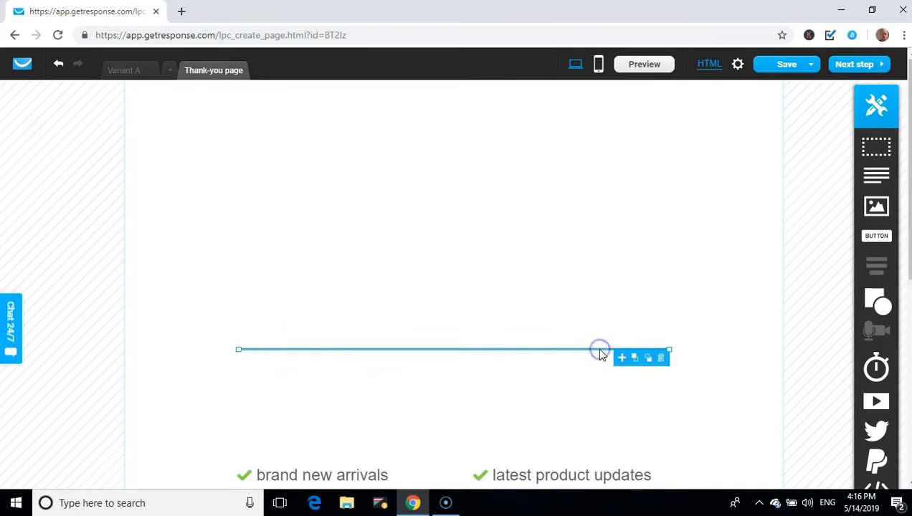
pyautogui.click(661, 358)
# Delete both checklist columns
pyautogui.scroll(-4, 457, 225)
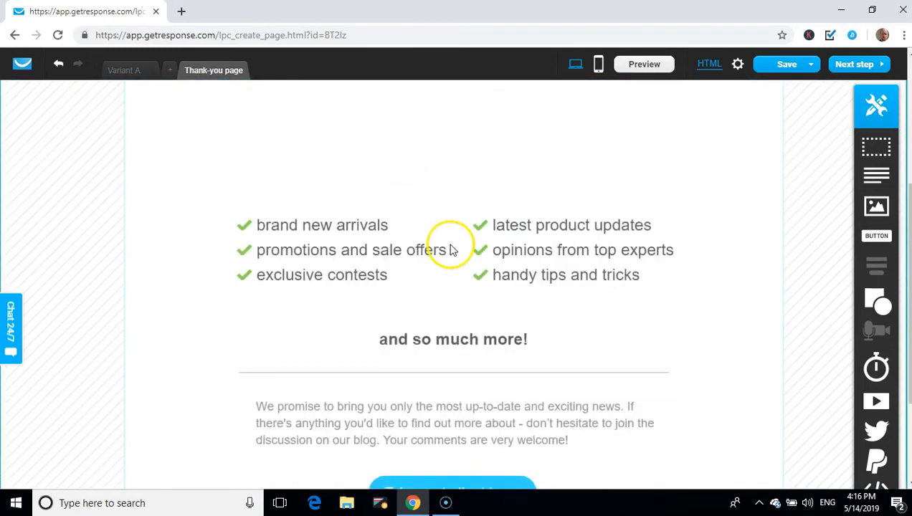
pyautogui.click(393, 217)
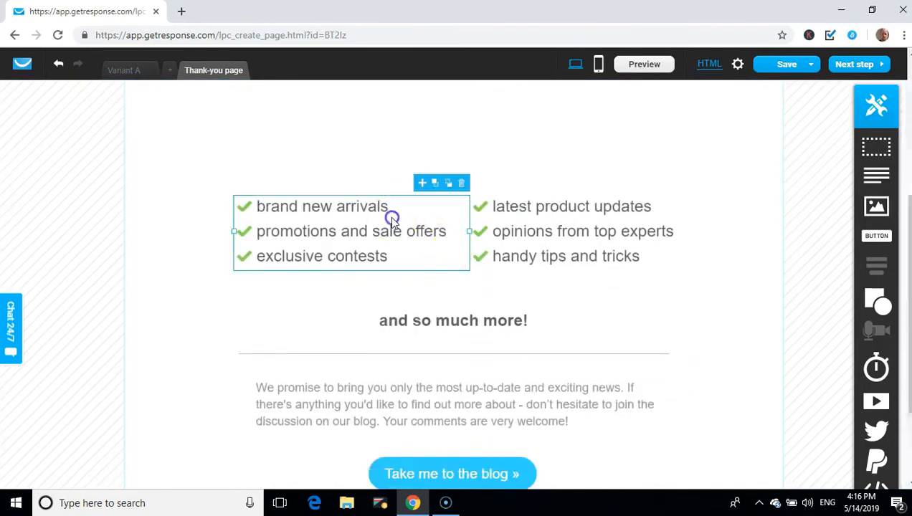
pyautogui.click(461, 185)
pyautogui.click(571, 233)
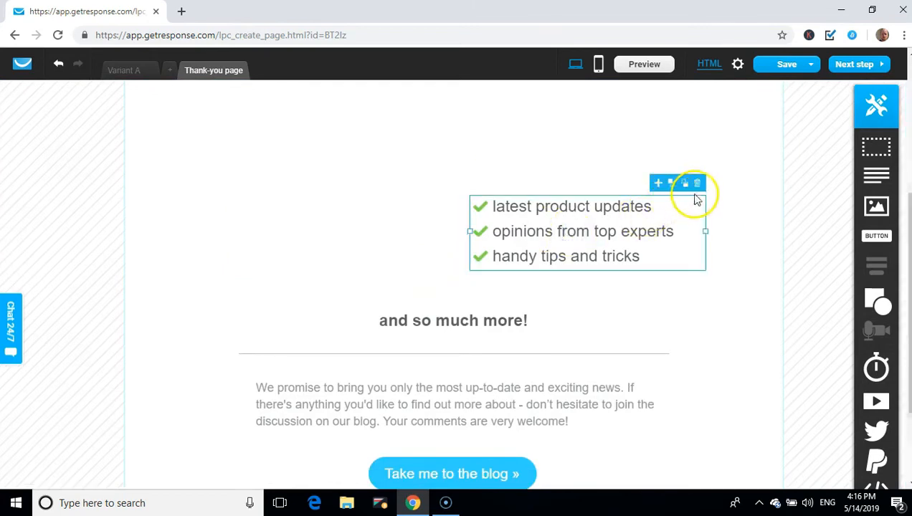
pyautogui.click(702, 188)
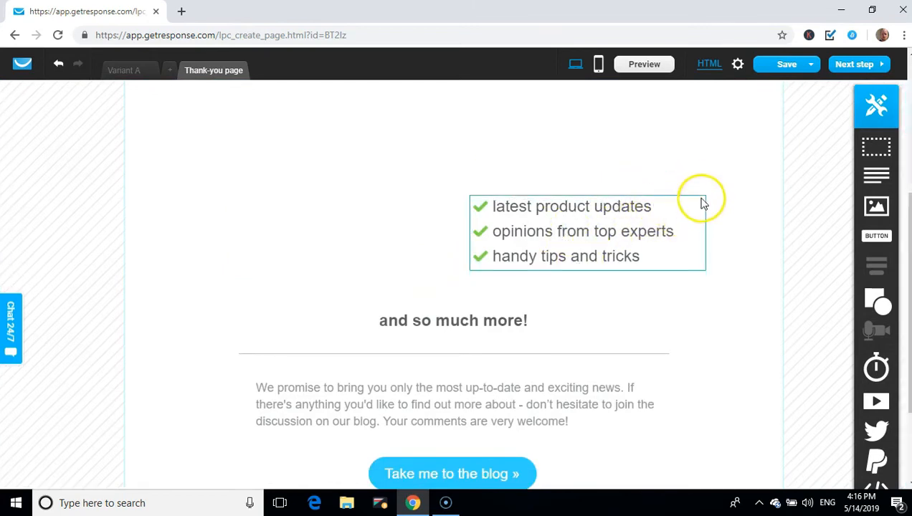
pyautogui.click(564, 237)
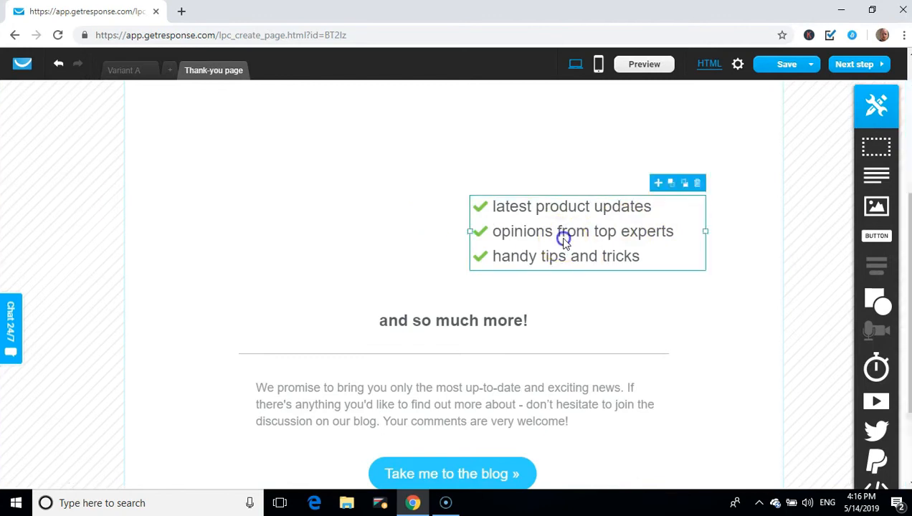
pyautogui.click(696, 185)
# Remove the 'and so much more!' heading, promise paragraph, blog button, store link and last divider
pyautogui.click(490, 322)
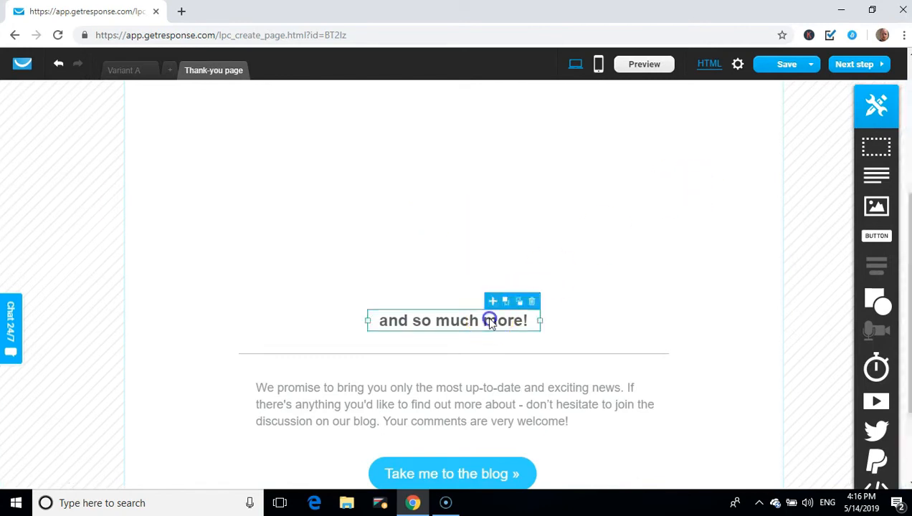
pyautogui.click(531, 301)
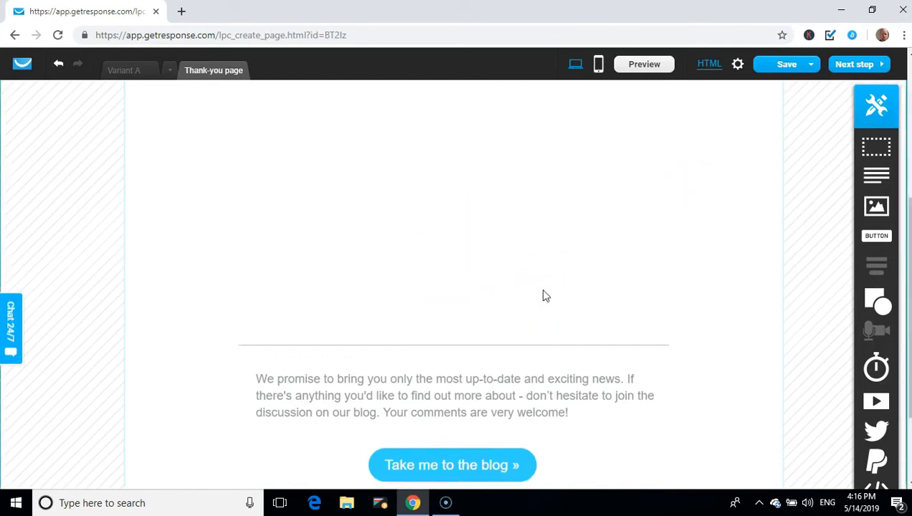
pyautogui.click(500, 281)
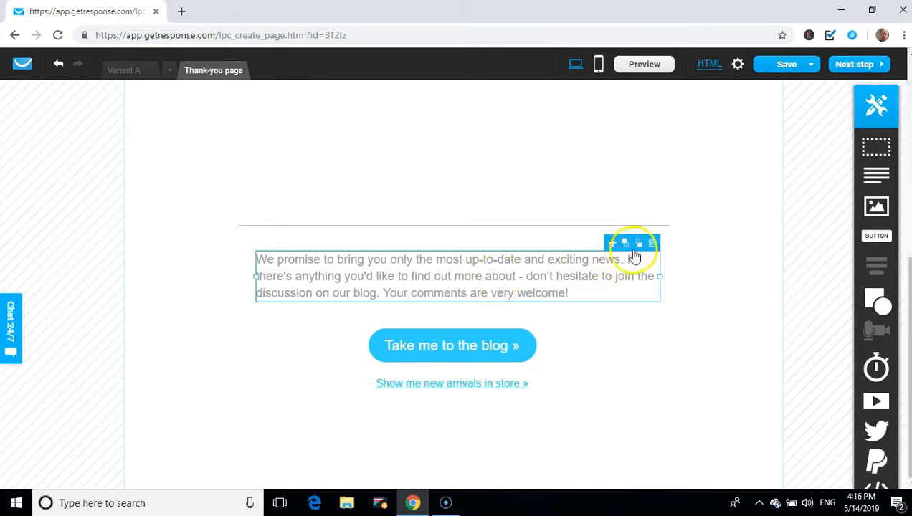
pyautogui.click(653, 245)
pyautogui.click(486, 332)
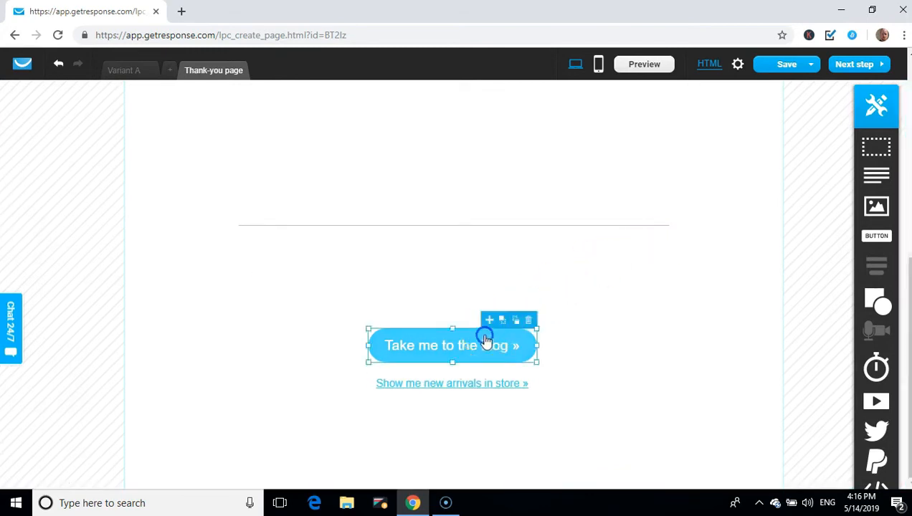
pyautogui.click(530, 320)
pyautogui.click(483, 383)
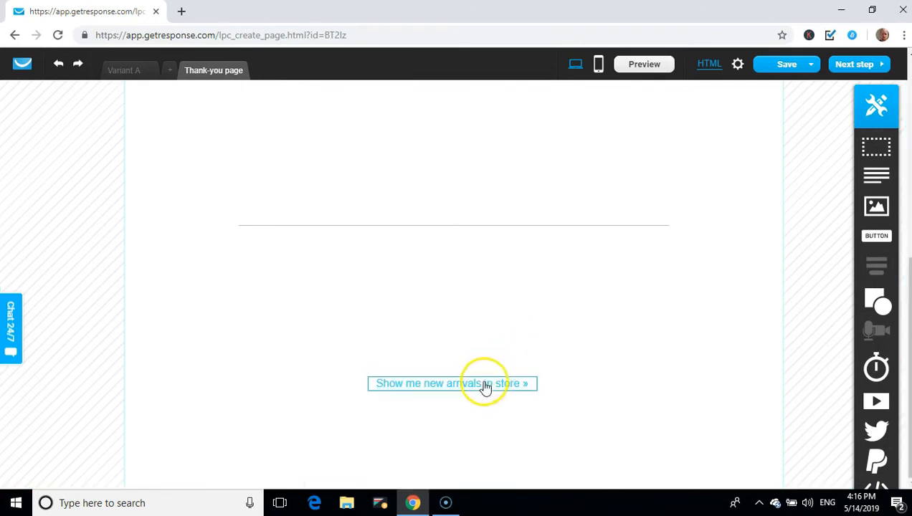
pyautogui.click(530, 369)
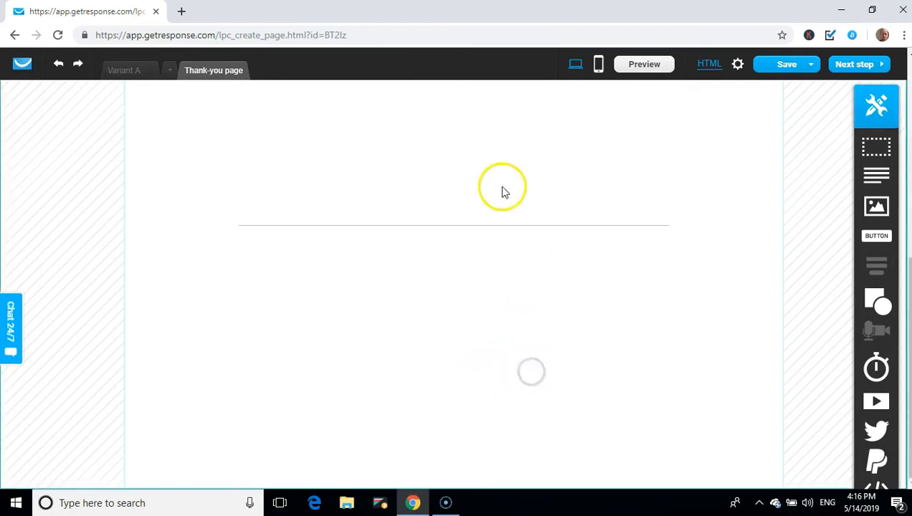
pyautogui.click(503, 228)
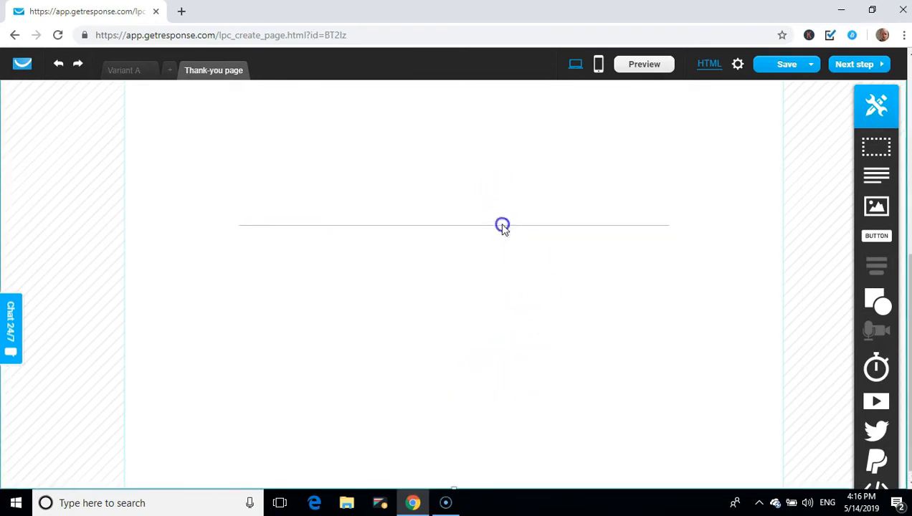
pyautogui.click(503, 226)
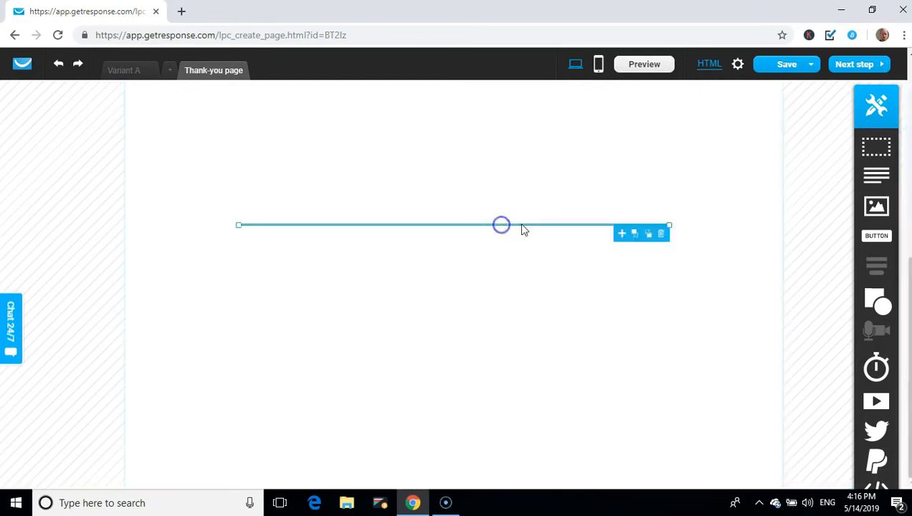
pyautogui.click(664, 237)
pyautogui.scroll(3, 379, 199)
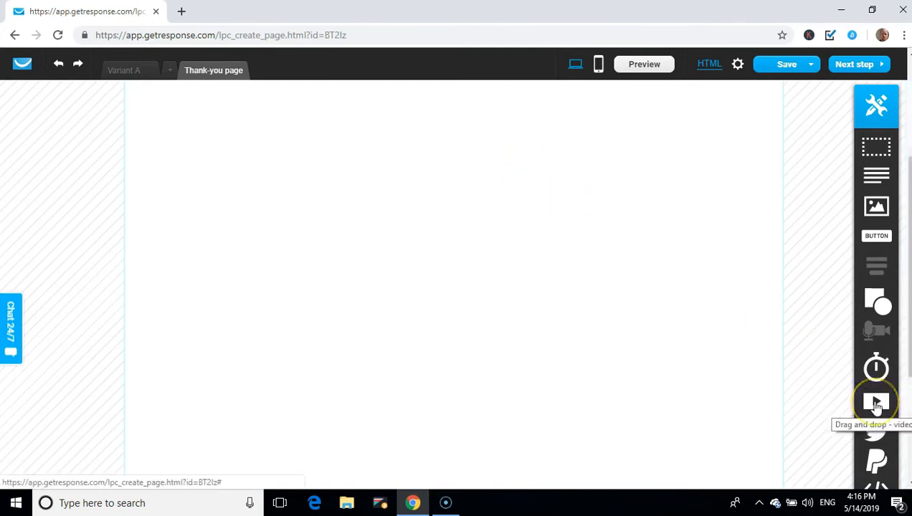
# Place a video block on the empty thank-you page, enlarged and shifted slightly left
pyautogui.moveTo(875, 403); pyautogui.dragTo(445, 203)
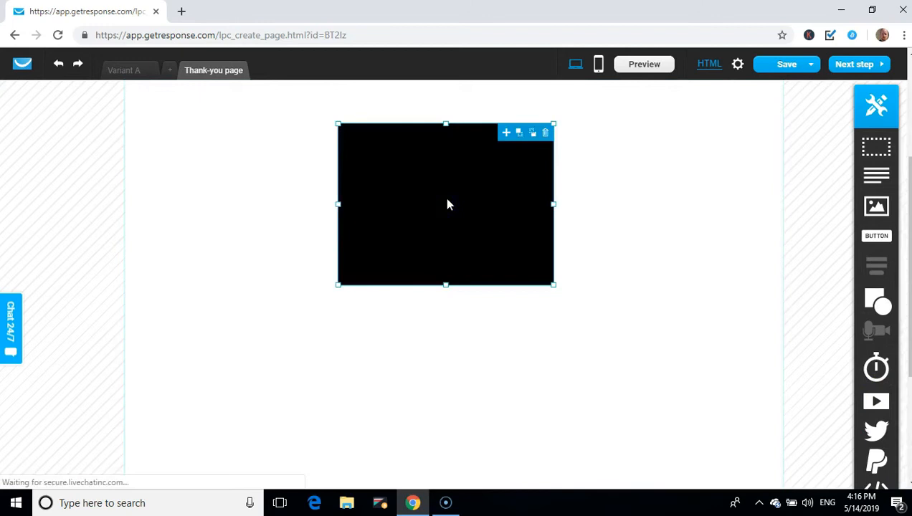
pyautogui.moveTo(568, 287); pyautogui.dragTo(763, 327)
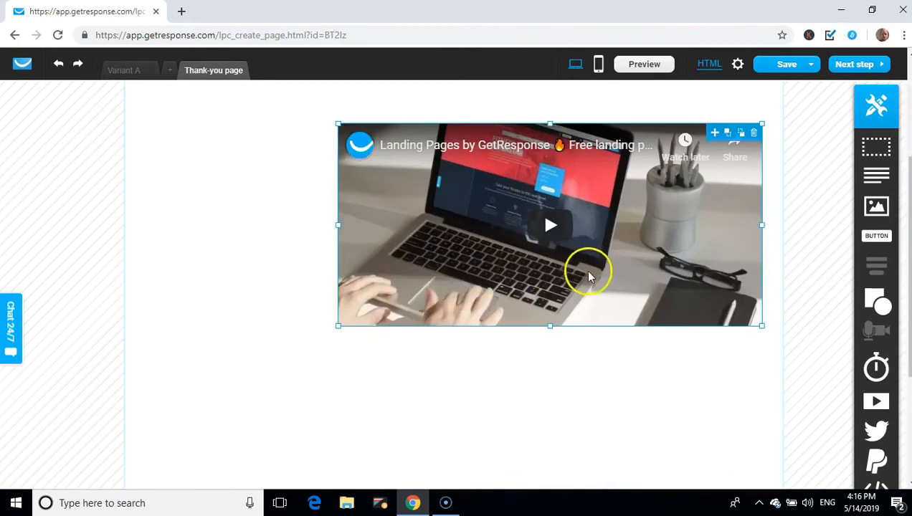
pyautogui.moveTo(559, 280); pyautogui.dragTo(493, 276)
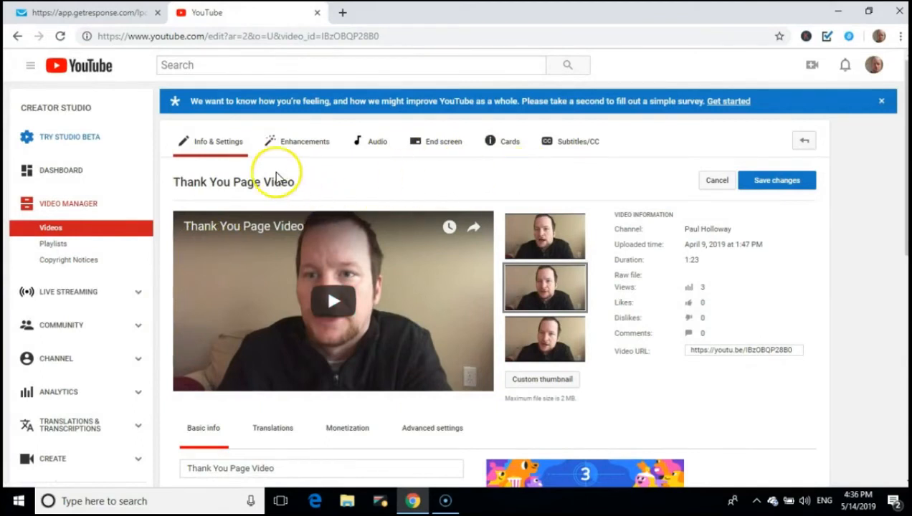
# Copy the Thank You Page Video's URL from YouTube and close that tab
pyautogui.click(760, 351)
pyautogui.rightClick(760, 350)
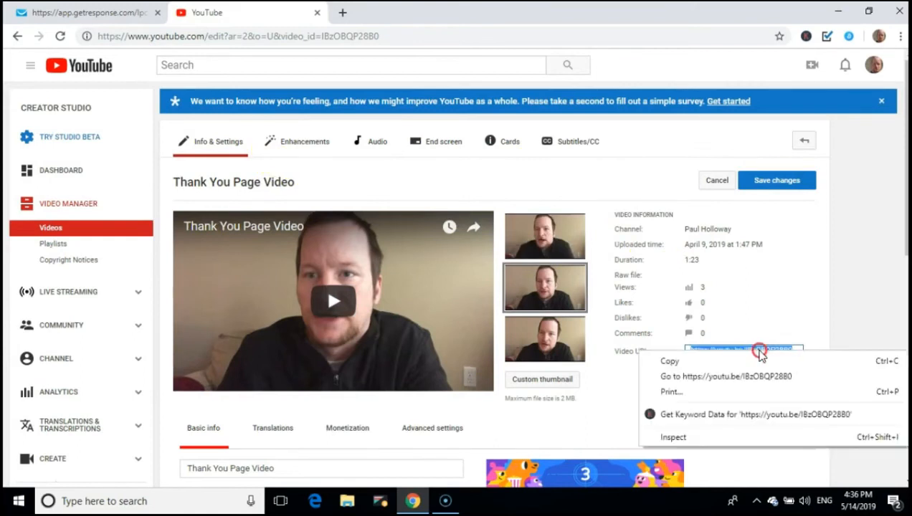
pyautogui.click(756, 361)
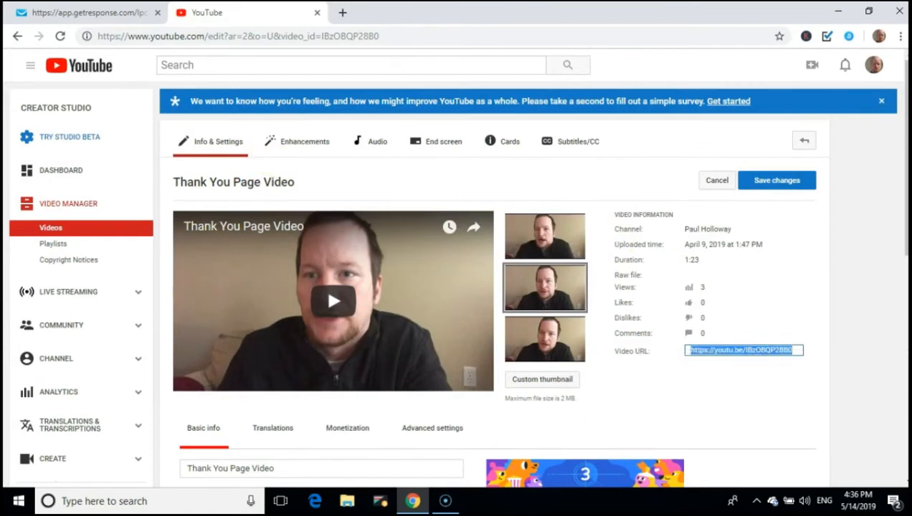
pyautogui.click(321, 13)
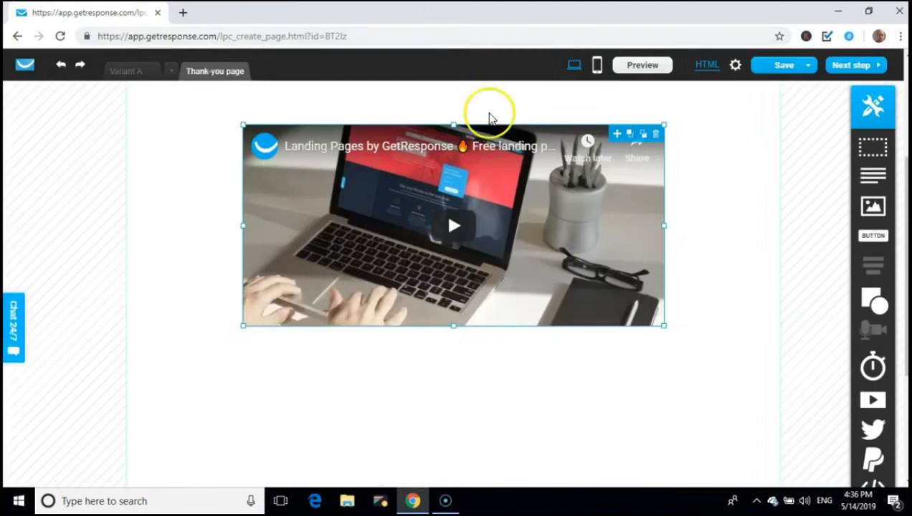
# Replace the video block's link with the pasted Thank You Page Video URL and embed it
pyautogui.click(537, 211)
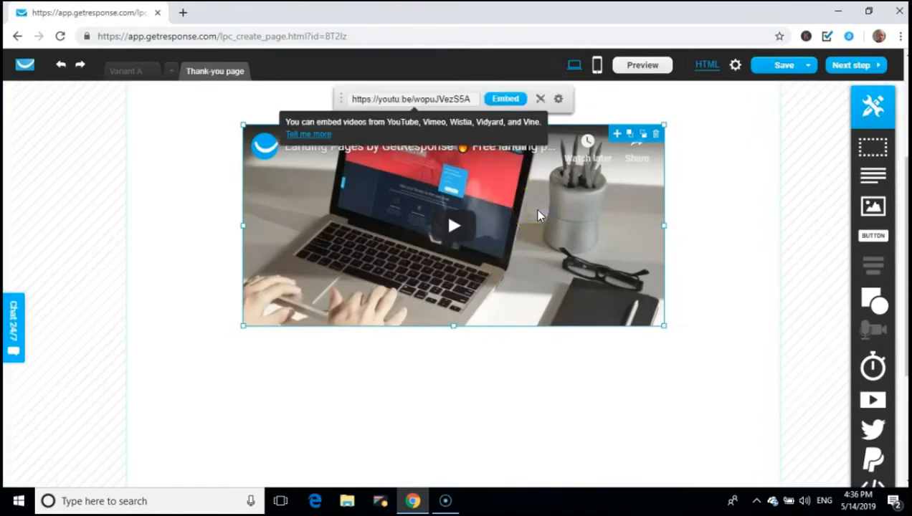
pyautogui.click(466, 102)
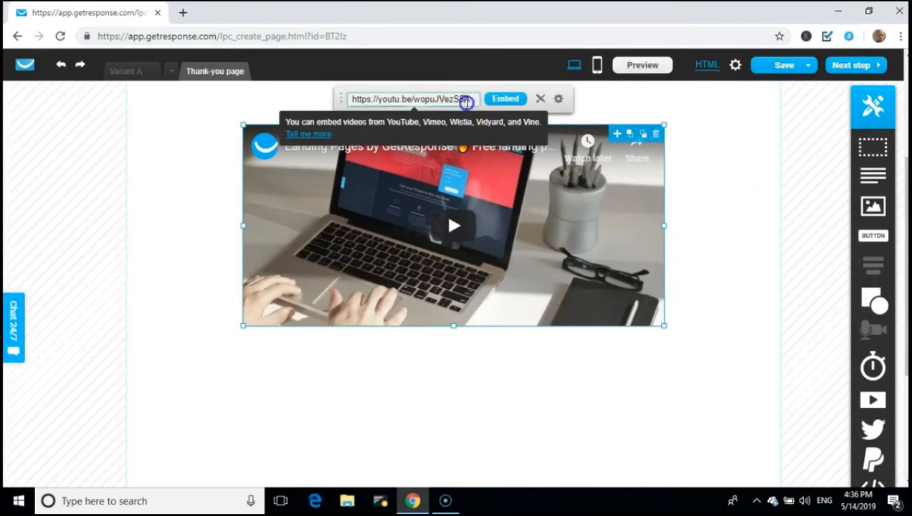
pyautogui.tripleClick(466, 102)
pyautogui.rightClick(459, 103)
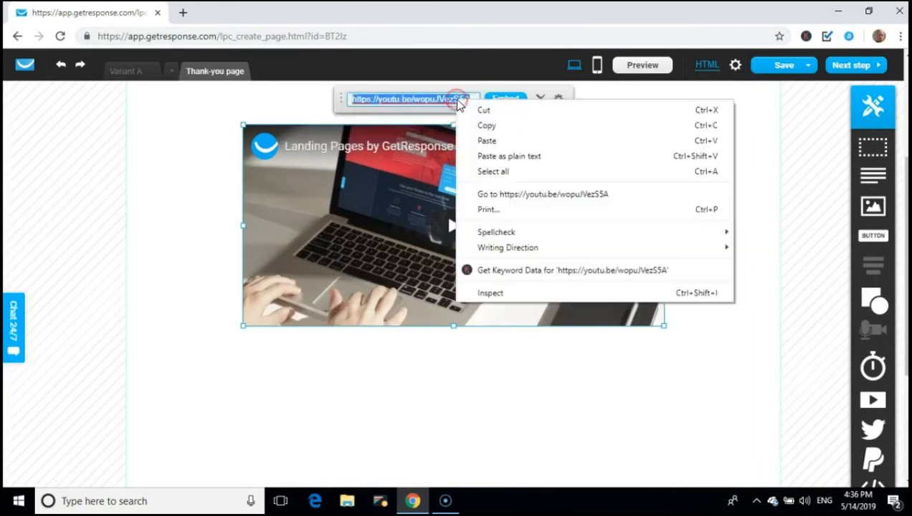
pyautogui.click(486, 141)
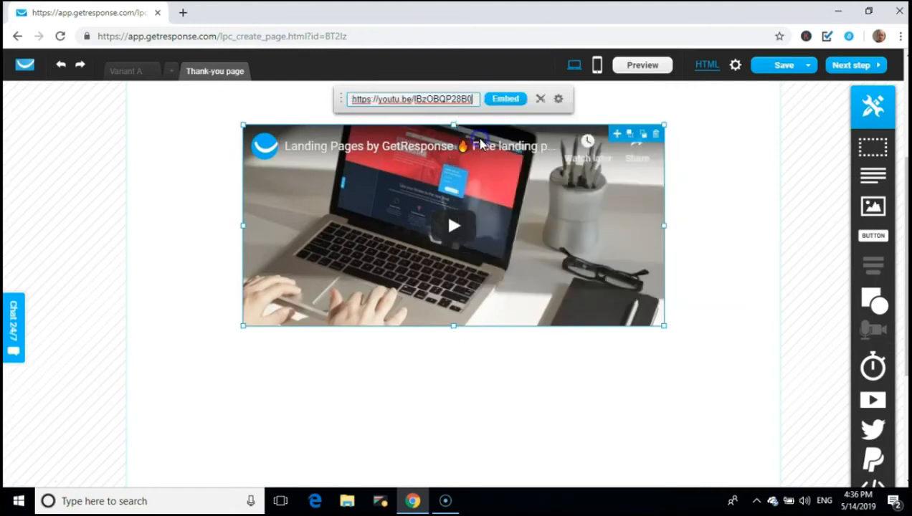
pyautogui.click(506, 100)
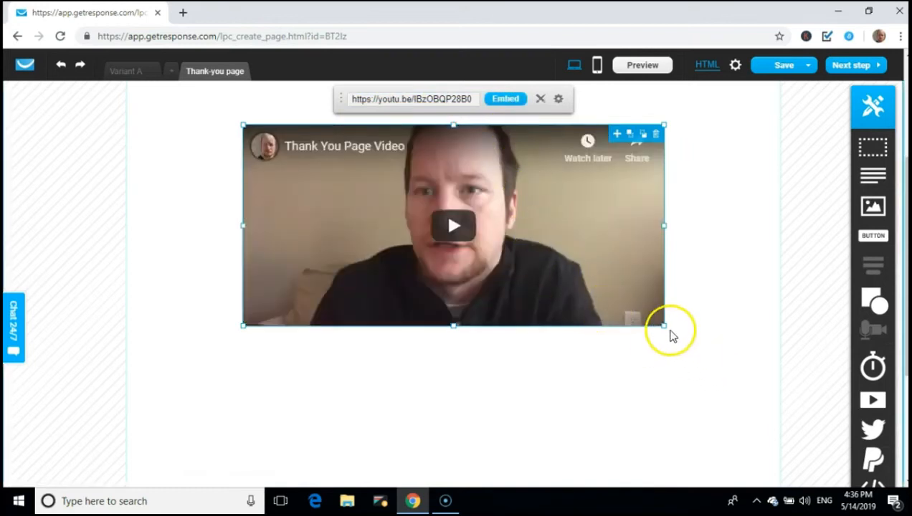
# Enlarge the thank-you video and move it down, leaving empty space above
pyautogui.moveTo(662, 326); pyautogui.dragTo(770, 422)
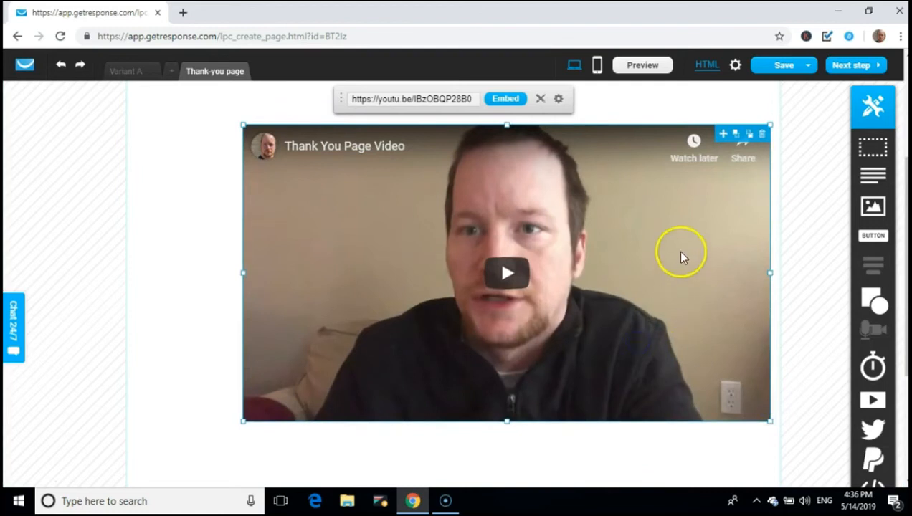
pyautogui.click(201, 180)
pyautogui.moveTo(483, 212); pyautogui.dragTo(425, 189)
pyautogui.moveTo(710, 394); pyautogui.dragTo(747, 416)
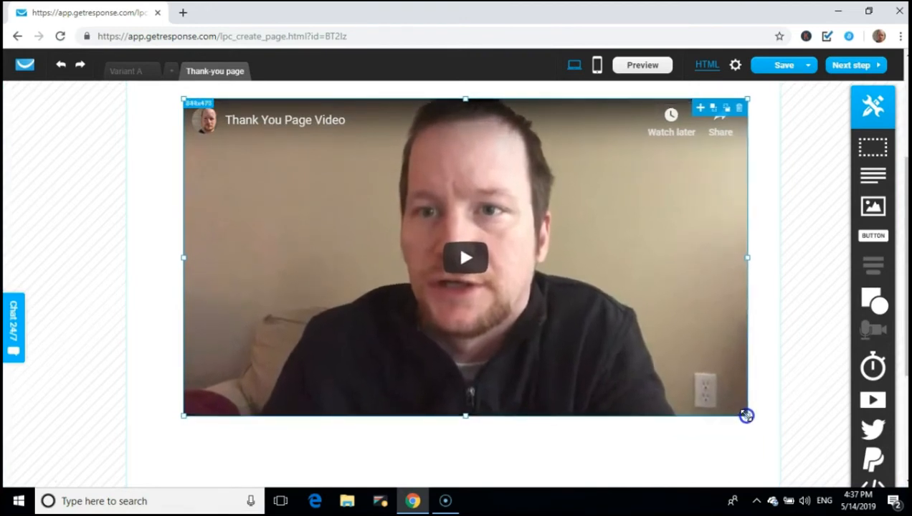
pyautogui.moveTo(747, 416); pyautogui.dragTo(747, 416)
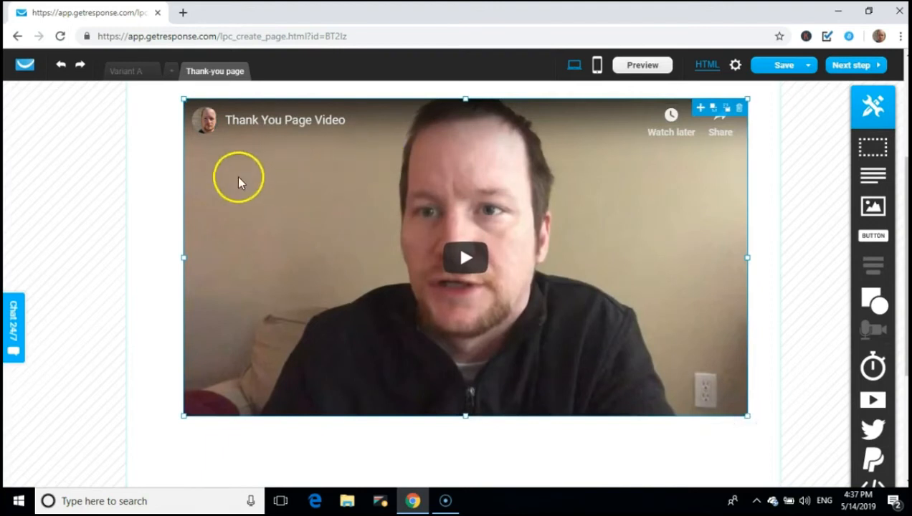
pyautogui.click(167, 159)
pyautogui.moveTo(495, 203); pyautogui.dragTo(495, 292)
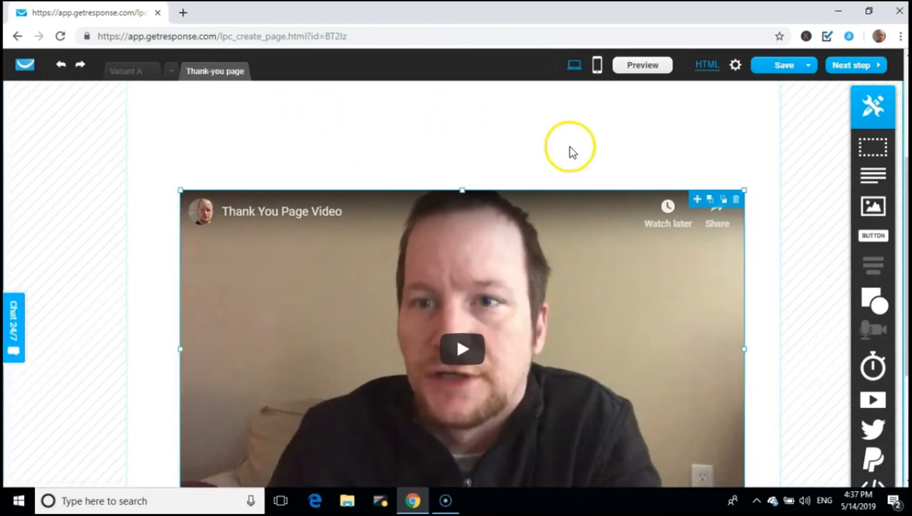
# Drop a text box above the video and start editing its 'Place your text here.' placeholder
pyautogui.moveTo(871, 179); pyautogui.dragTo(308, 117)
pyautogui.click(305, 112)
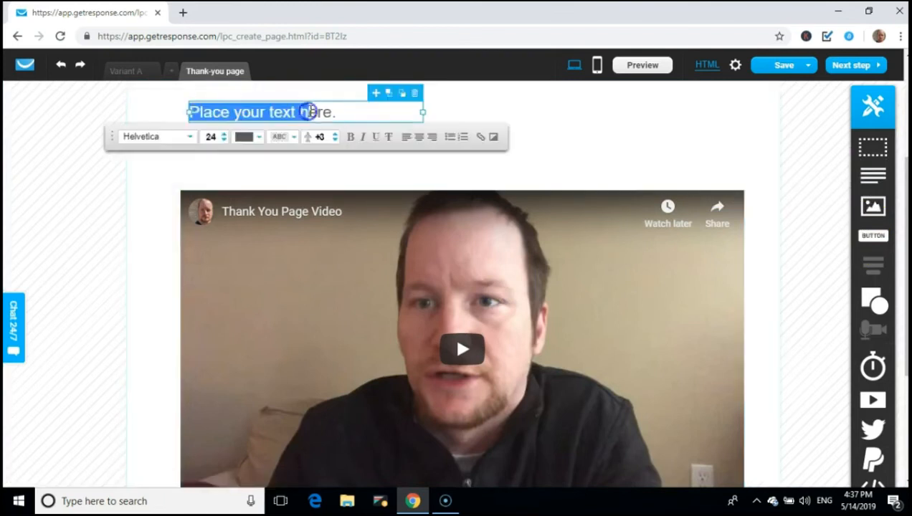
pyautogui.click(373, 109)
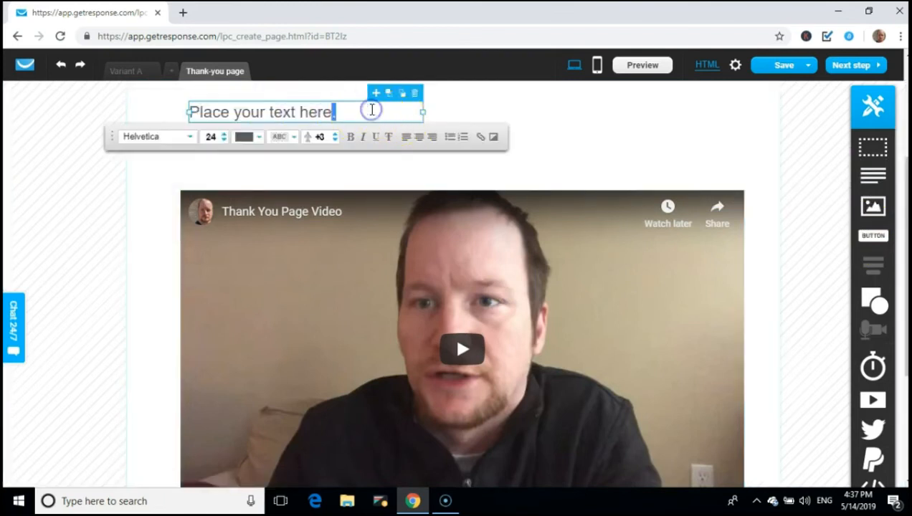
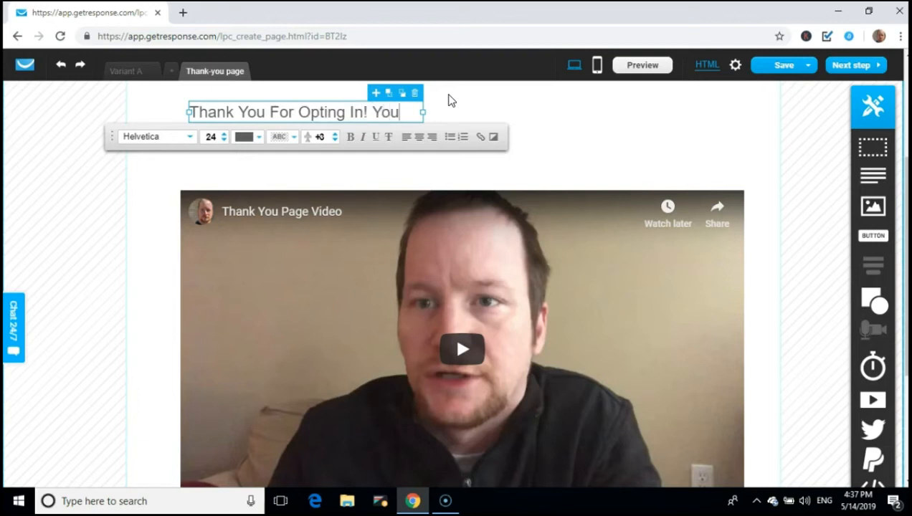
# Finish typing the heading 'Thank You For Opting In! Your Training Will Start Tomorrow With The E-Mail You Provided', widening its box to fit
pyautogui.write('r')
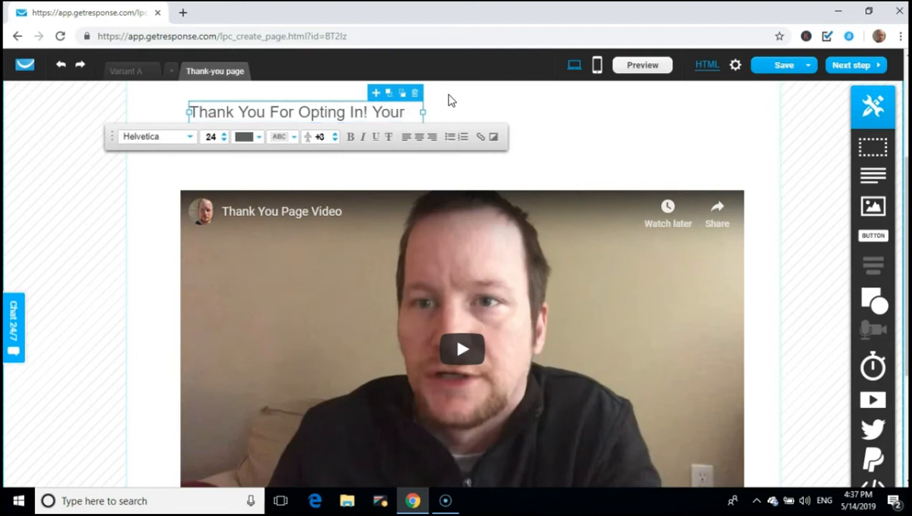
pyautogui.moveTo(423, 113); pyautogui.dragTo(717, 99)
pyautogui.click(632, 113)
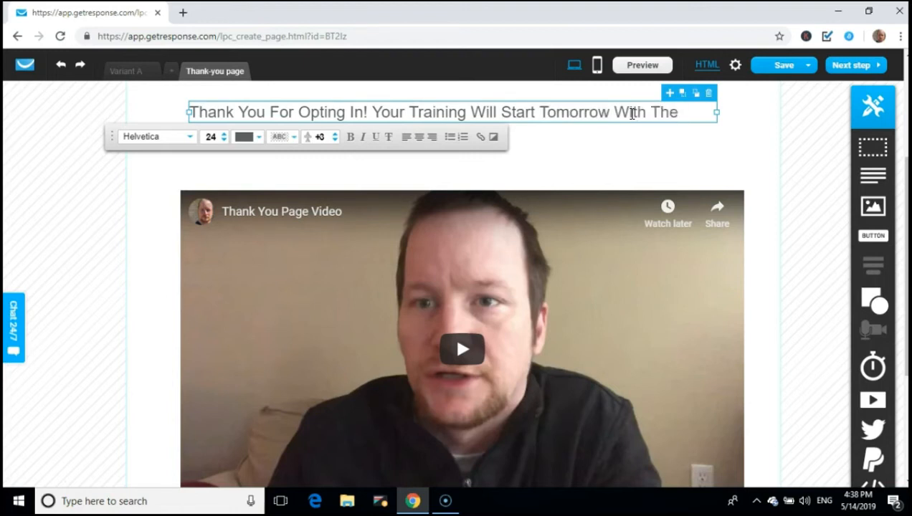
pyautogui.write('Co')
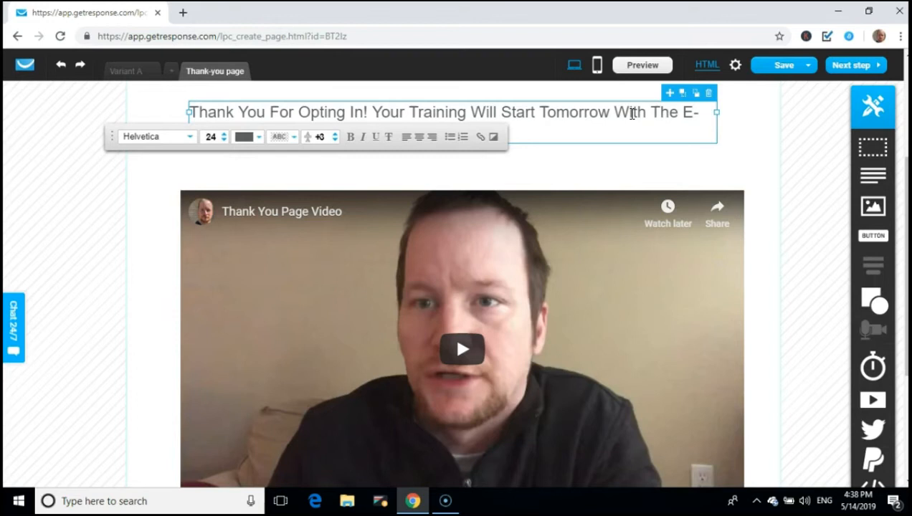
pyautogui.moveTo(716, 112); pyautogui.dragTo(760, 115)
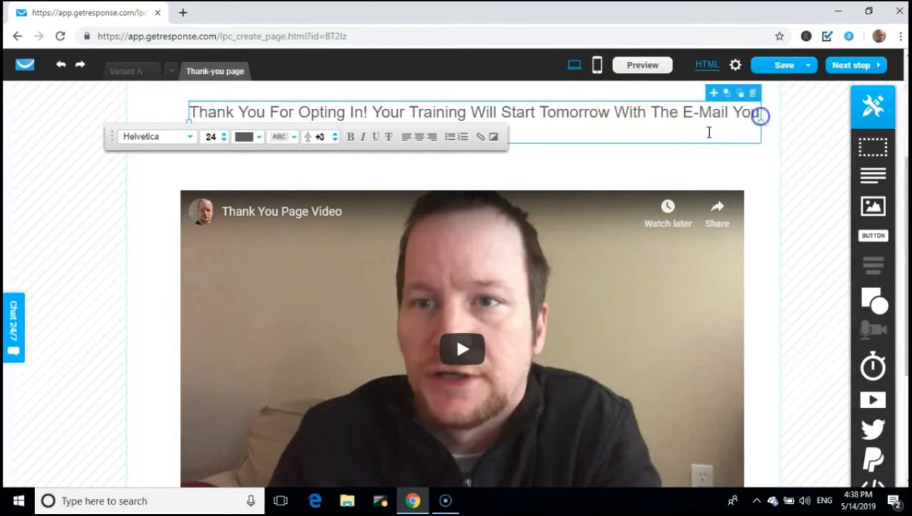
pyautogui.click(484, 163)
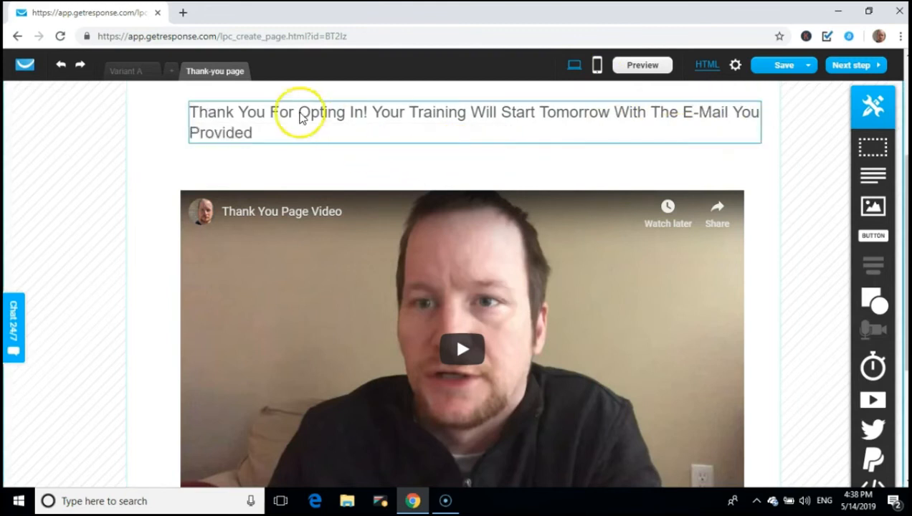
pyautogui.click(300, 121)
# Center the heading text and set it in Fredoka One at size 27
pyautogui.click(300, 122)
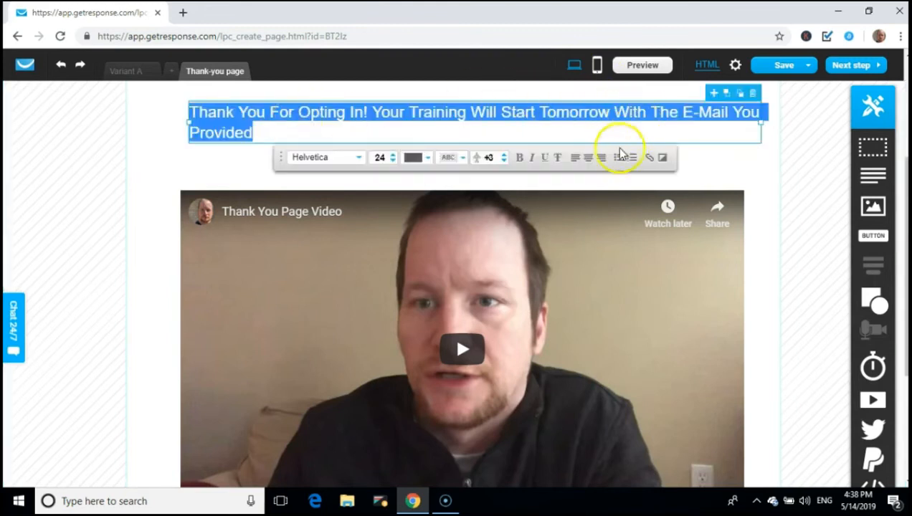
pyautogui.click(588, 157)
pyautogui.moveTo(528, 134); pyautogui.dragTo(173, 112)
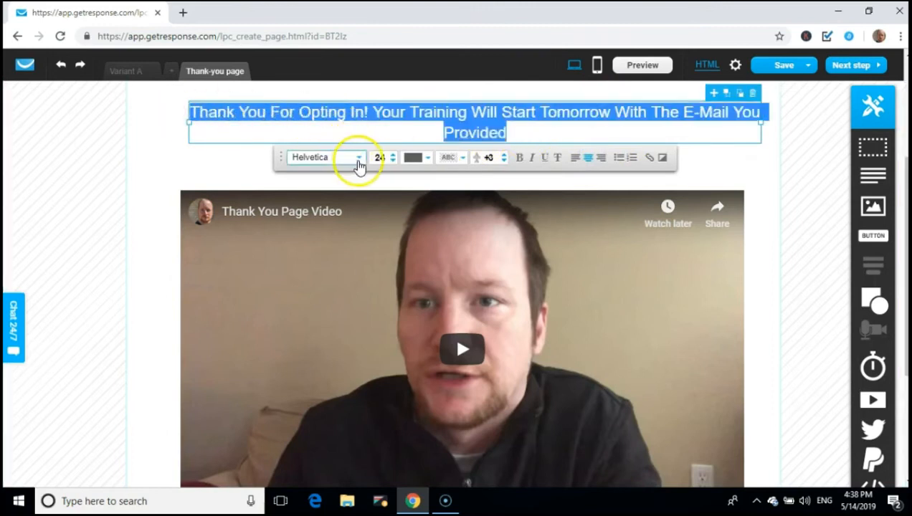
pyautogui.click(358, 161)
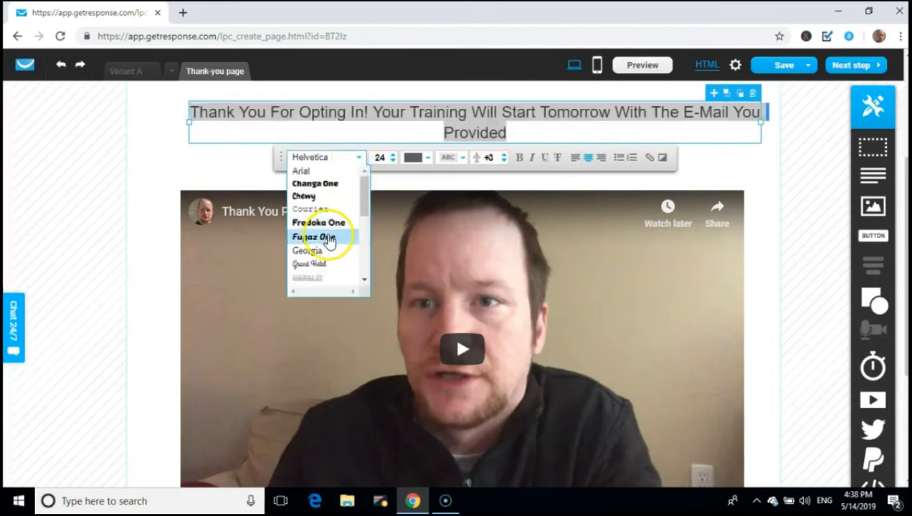
pyautogui.click(321, 223)
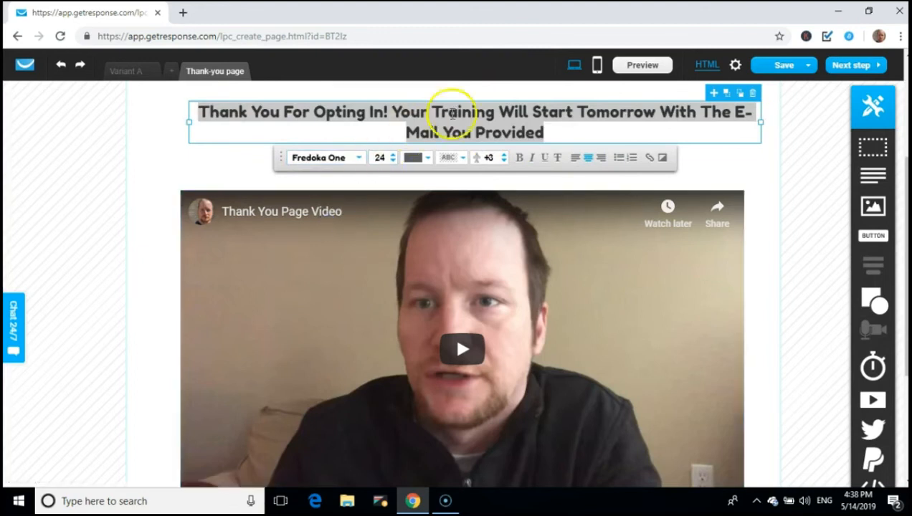
pyautogui.click(394, 155)
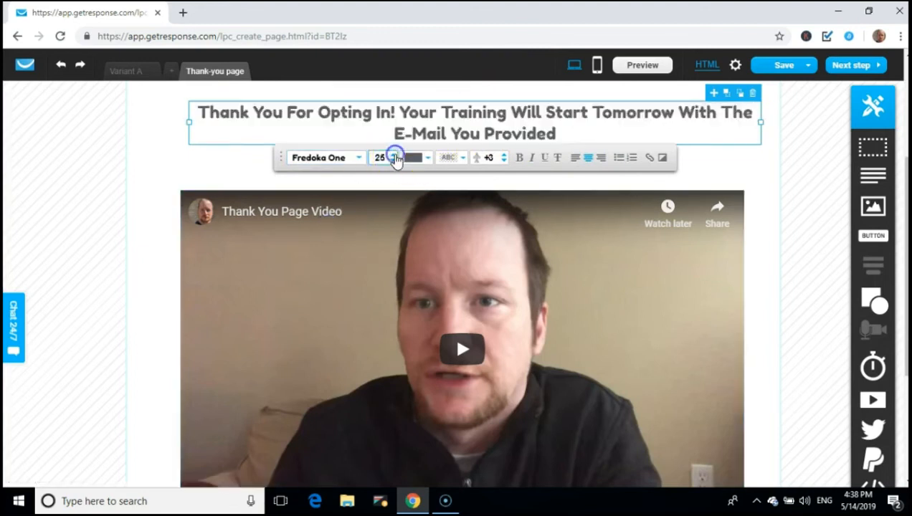
pyautogui.click(394, 154)
pyautogui.click(393, 154)
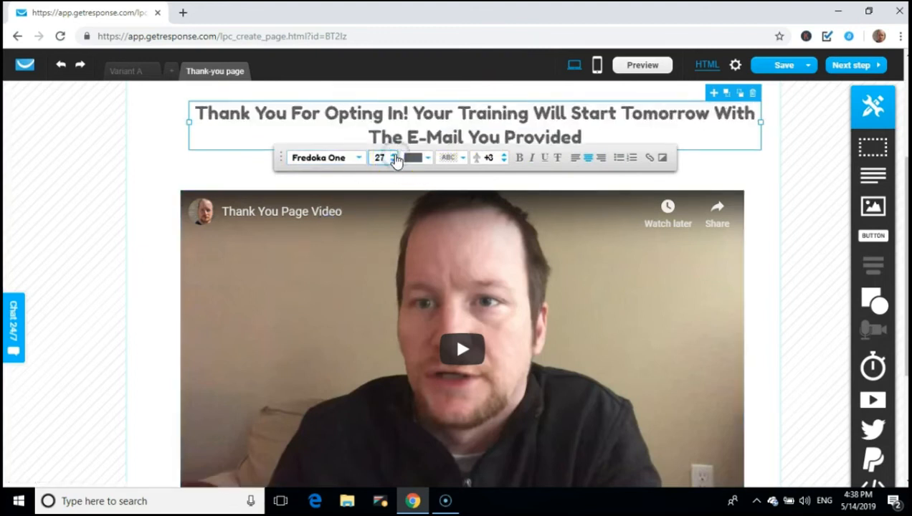
# Center the video block under the heading
pyautogui.click(717, 172)
pyautogui.click(343, 338)
pyautogui.moveTo(342, 339); pyautogui.dragTo(348, 319)
# Widen the green placeholder Button below the video to match the video's width
pyautogui.moveTo(902, 190); pyautogui.dragTo(275, 402)
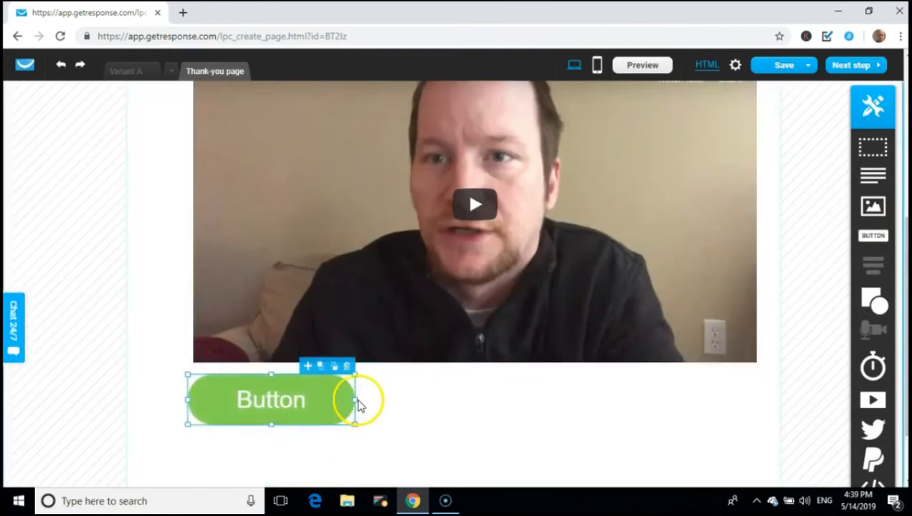
pyautogui.moveTo(354, 401); pyautogui.dragTo(753, 414)
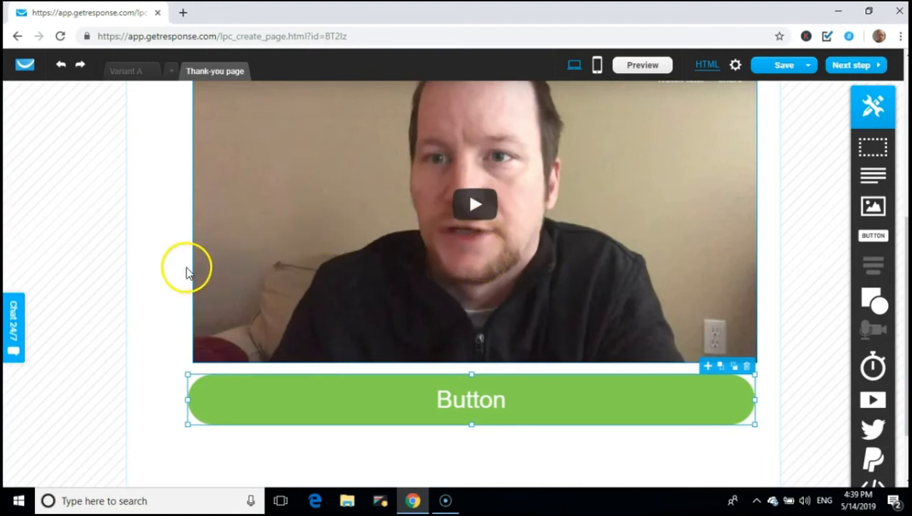
pyautogui.scroll(2, 188, 265)
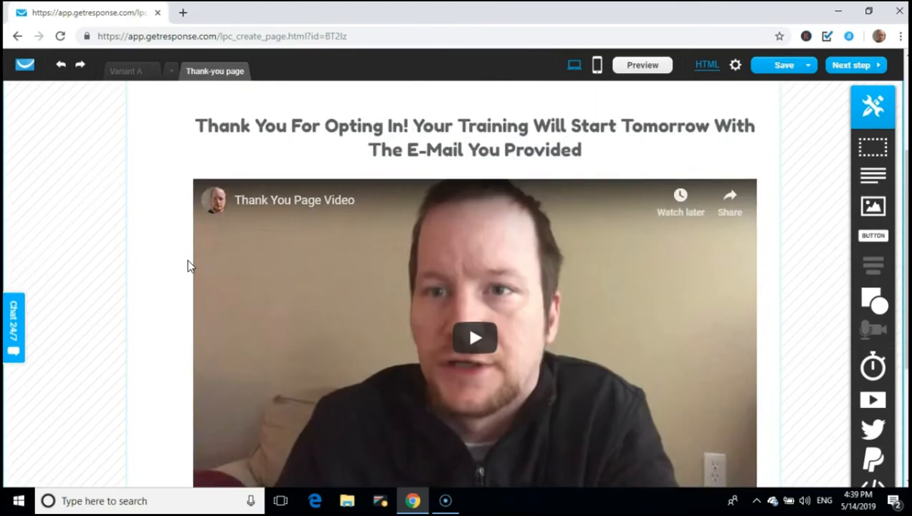
pyautogui.scroll(-2, 188, 265)
pyautogui.scroll(2, 188, 265)
pyautogui.scroll(-1, 188, 266)
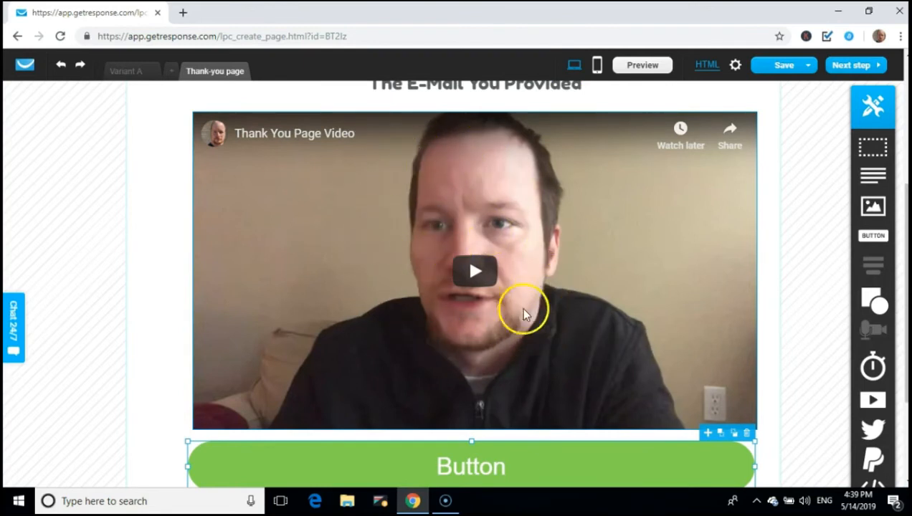
pyautogui.scroll(-1, 513, 330)
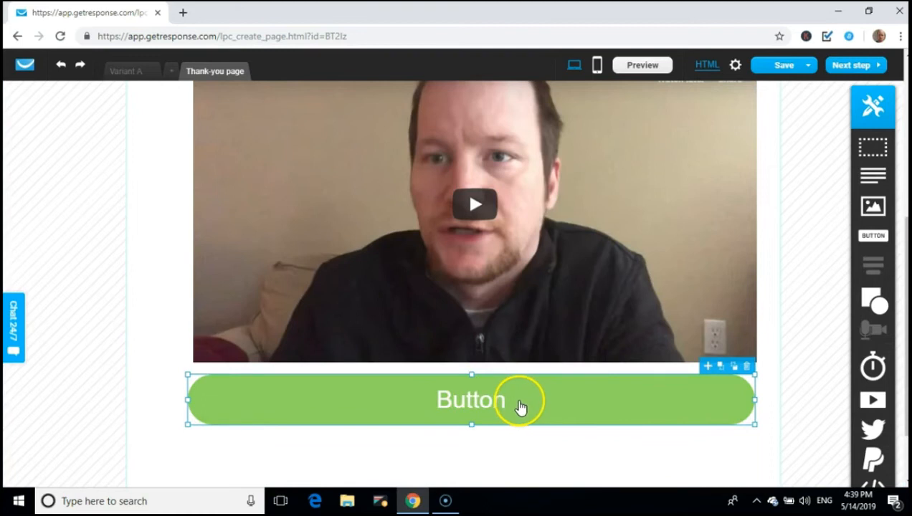
# Replace the button label with 'Click Here For More Information'
pyautogui.doubleClick(522, 408)
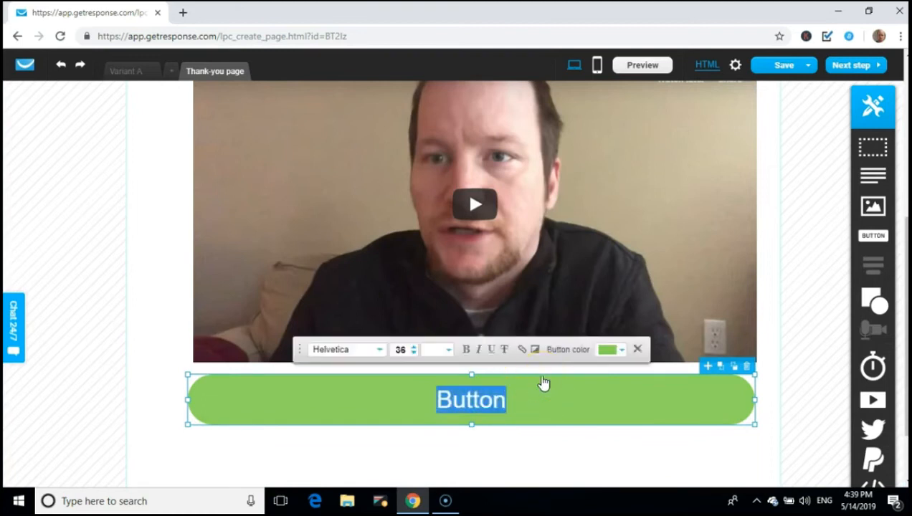
pyautogui.write('Get St')
pyautogui.press('BackSpace')
pyautogui.press('BackSpace')
pyautogui.press('BackSpace')
pyautogui.press('BackSpace')
pyautogui.press('BackSpace')
pyautogui.press('BackSpace')
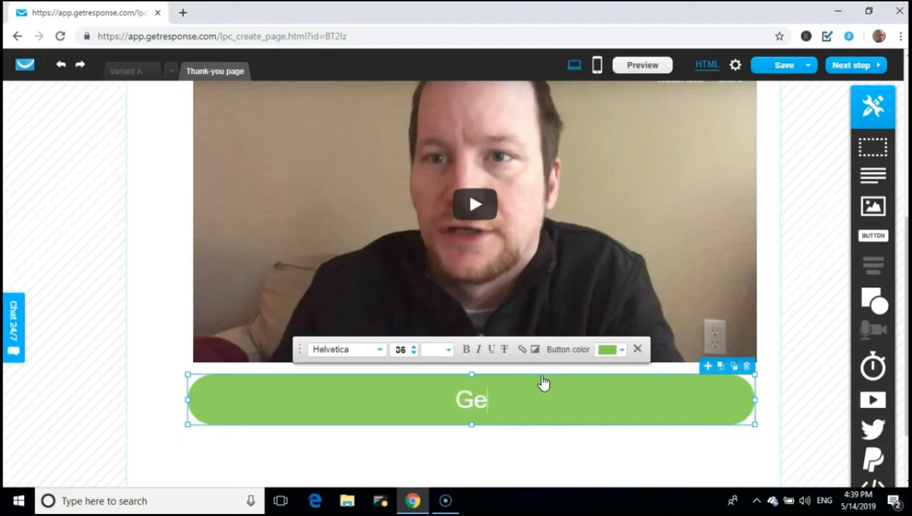
pyautogui.write('Click Here For More I')
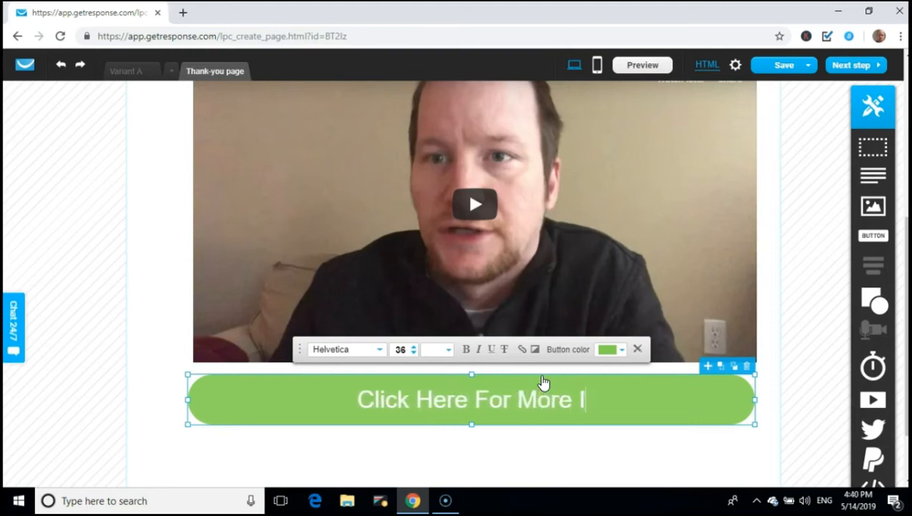
pyautogui.write('nformation')
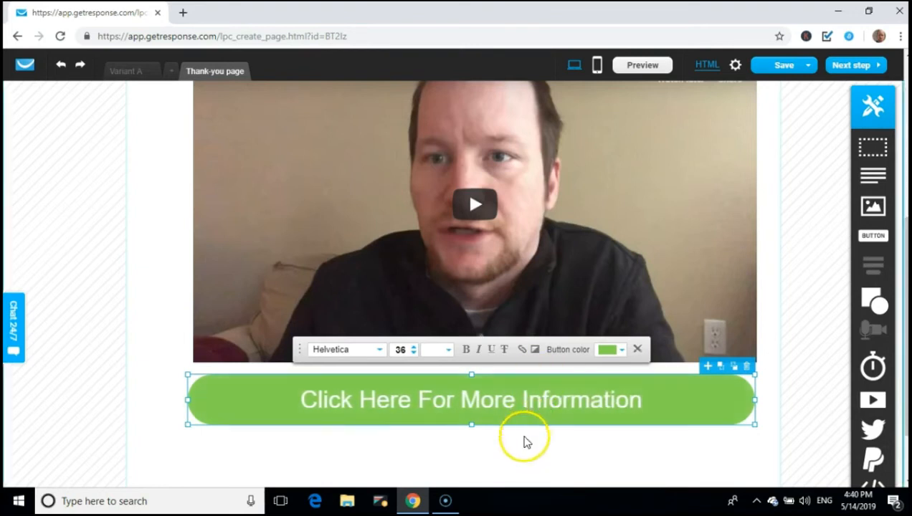
pyautogui.click(522, 453)
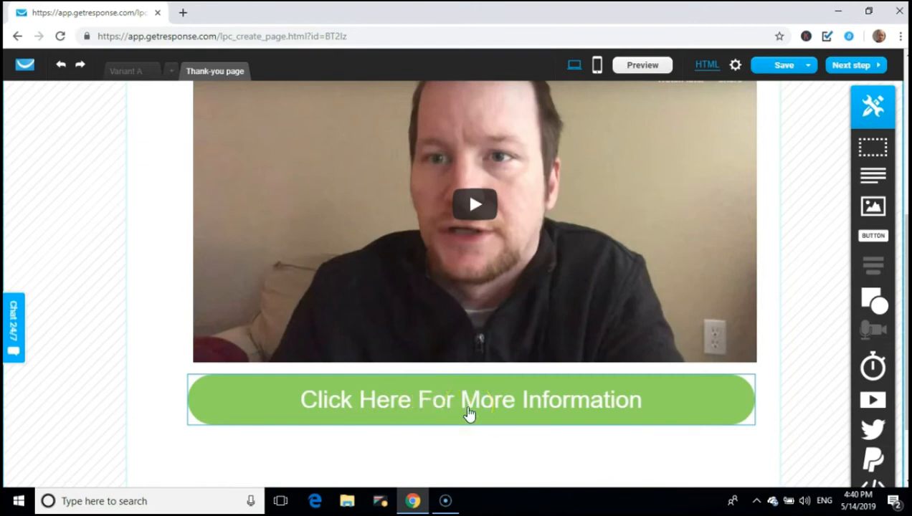
pyautogui.click(481, 451)
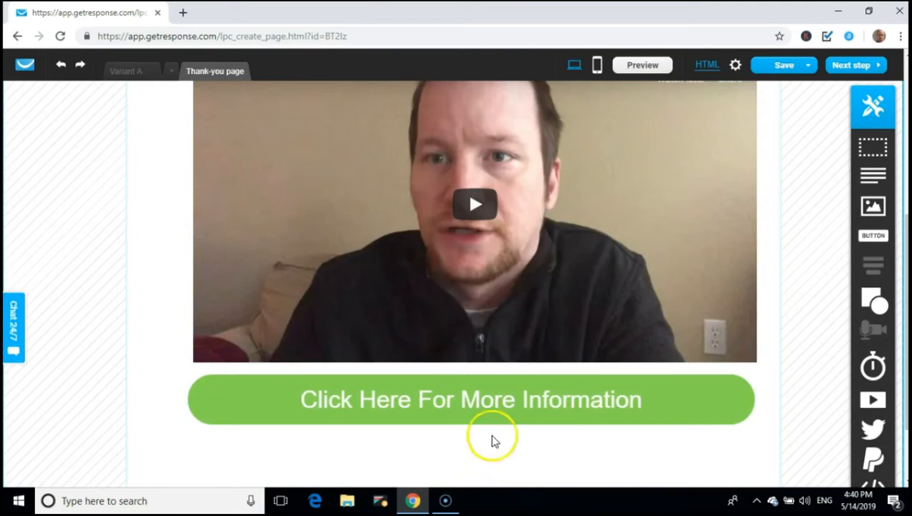
pyautogui.click(577, 385)
# Nudge the video block into place under the heading
pyautogui.click(475, 274)
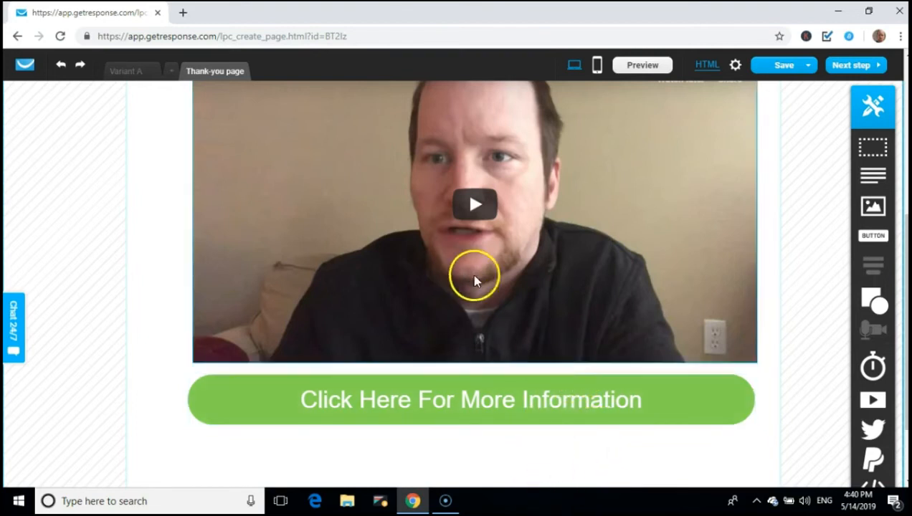
pyautogui.scroll(2, 485, 282)
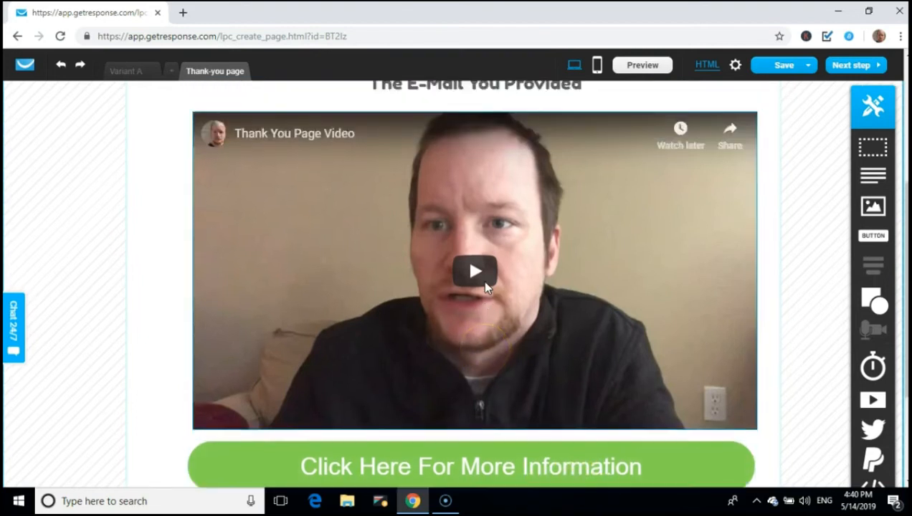
pyautogui.moveTo(483, 240); pyautogui.dragTo(484, 238)
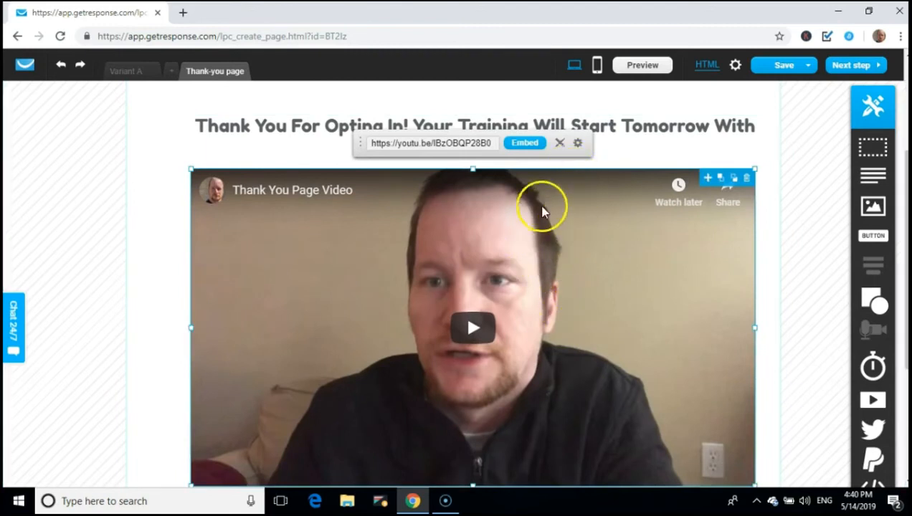
# Set the video to autoplay with its title bar and player controls hidden
pyautogui.click(578, 144)
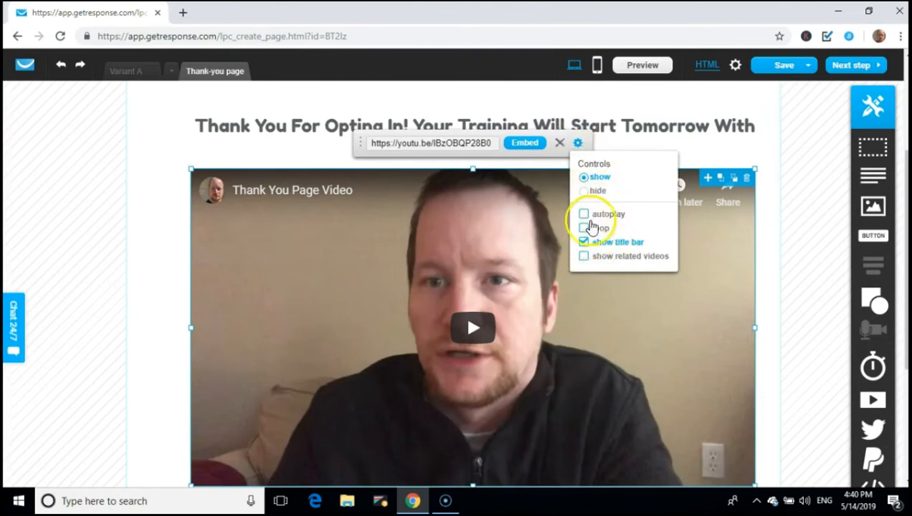
pyautogui.click(584, 215)
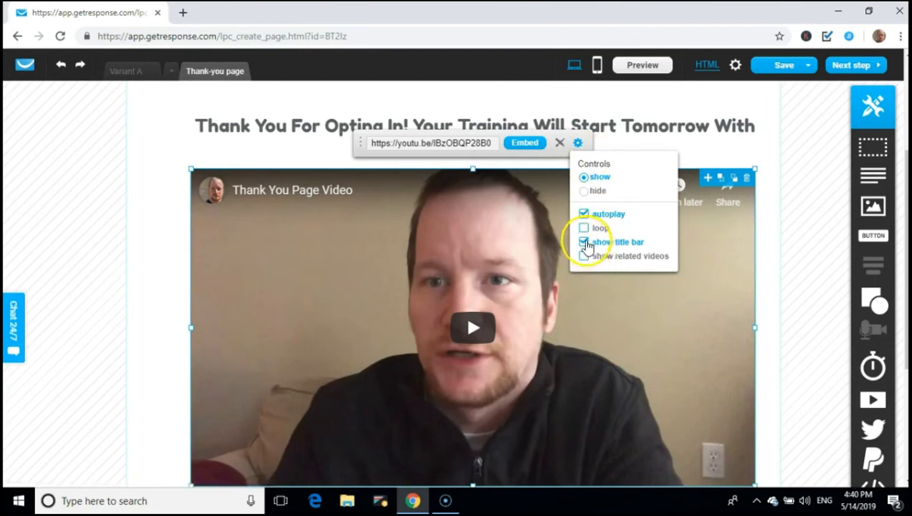
pyautogui.click(585, 243)
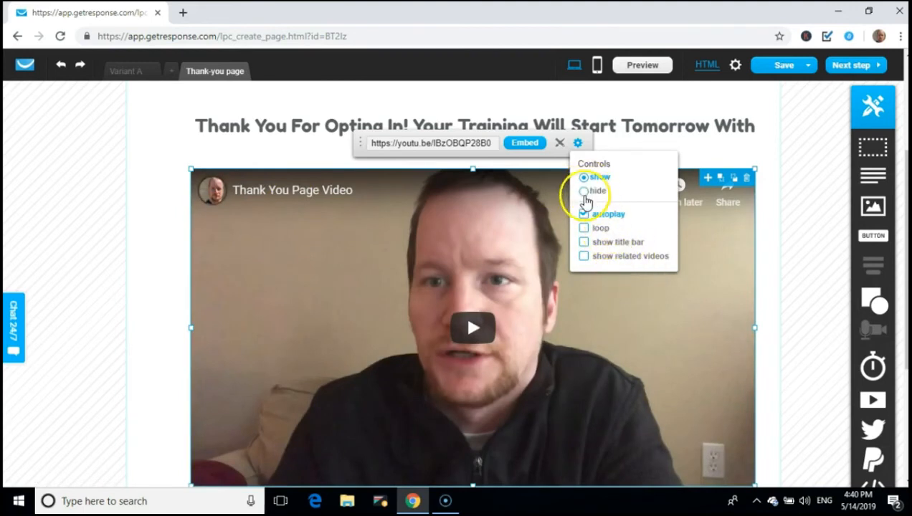
pyautogui.click(584, 195)
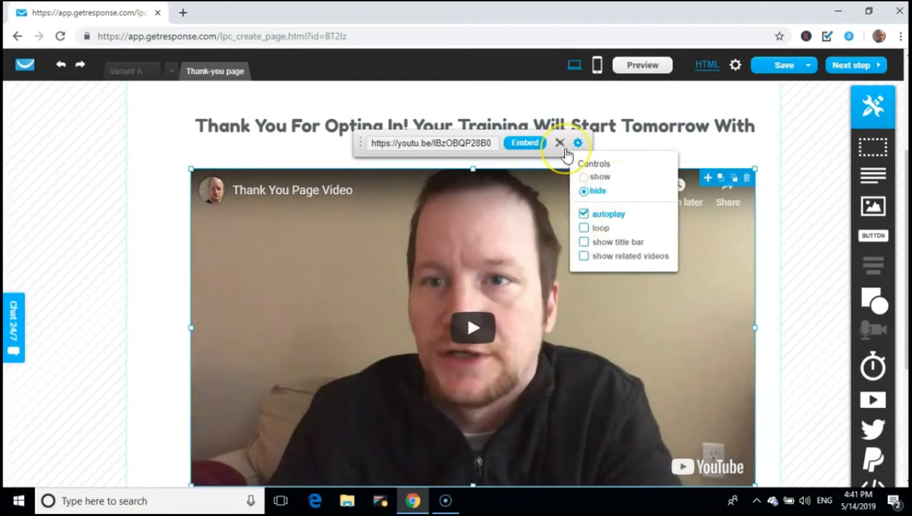
# Try a thicker solid border and a black shadow with less blur and minimum distance
pyautogui.click(566, 148)
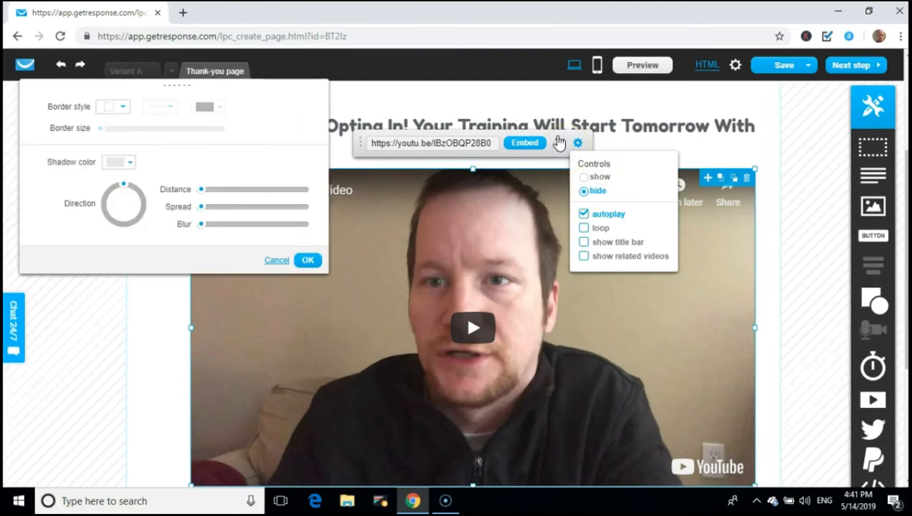
pyautogui.click(123, 107)
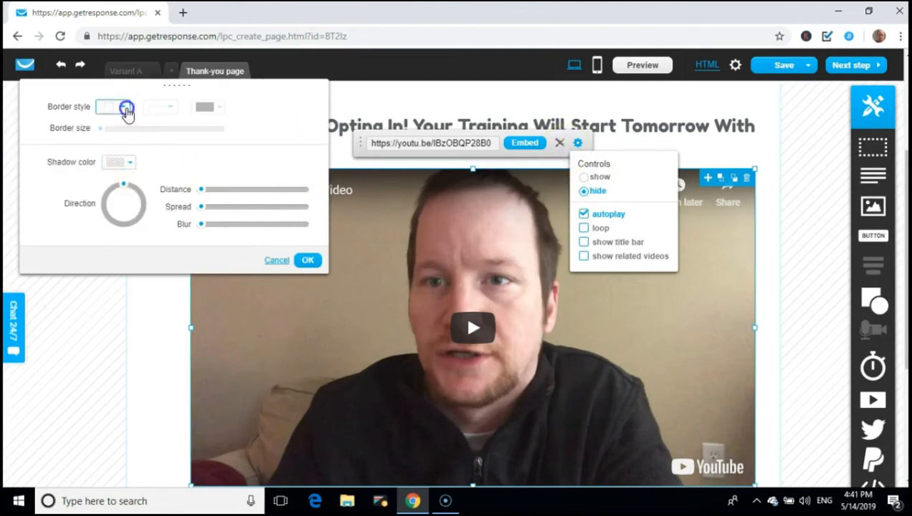
pyautogui.click(108, 136)
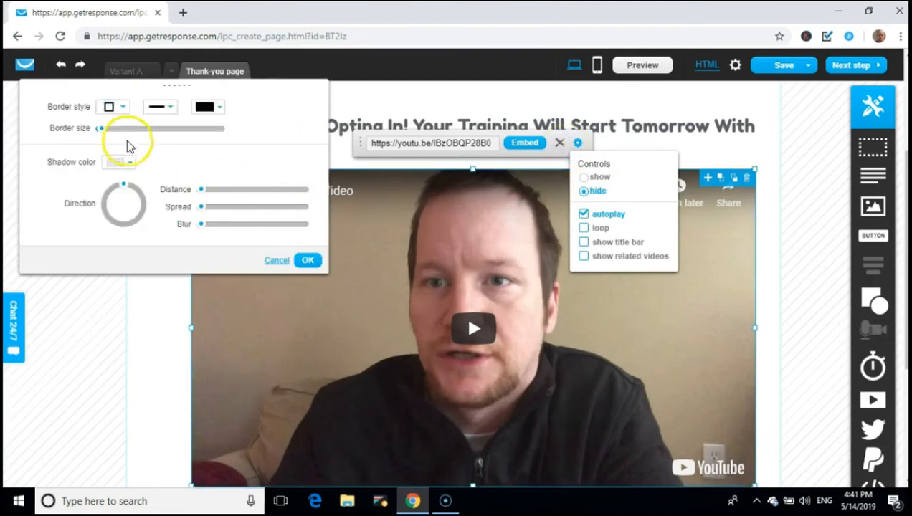
pyautogui.moveTo(101, 129)
pyautogui.mouseDown()
pyautogui.moveTo(125, 129)
pyautogui.moveTo(107, 131)
pyautogui.mouseUp()
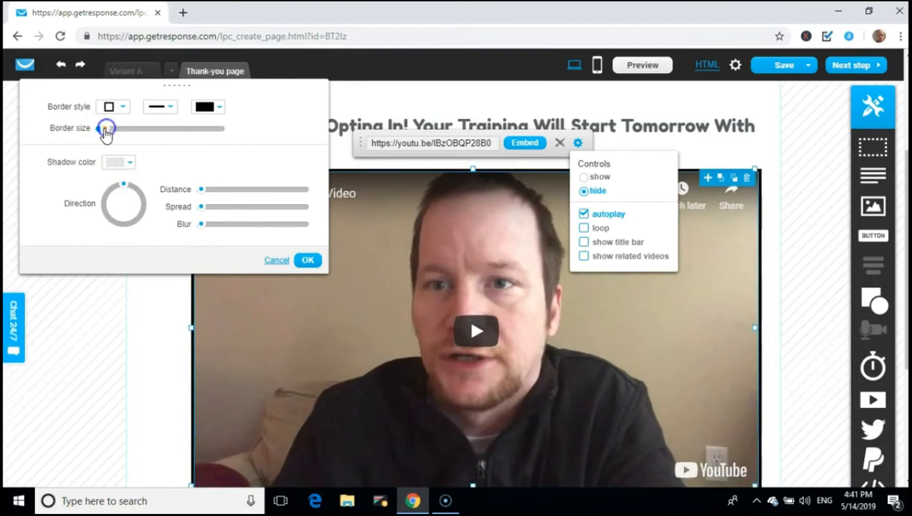
pyautogui.click(121, 163)
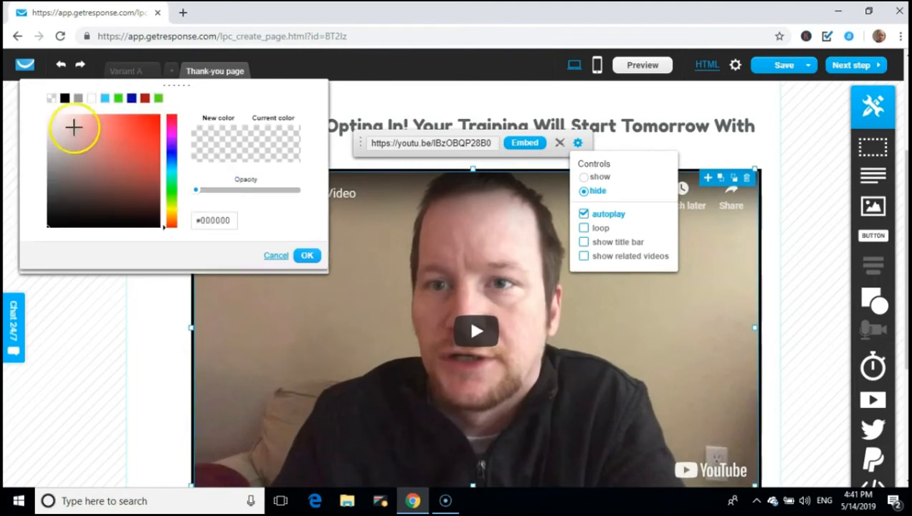
pyautogui.click(65, 98)
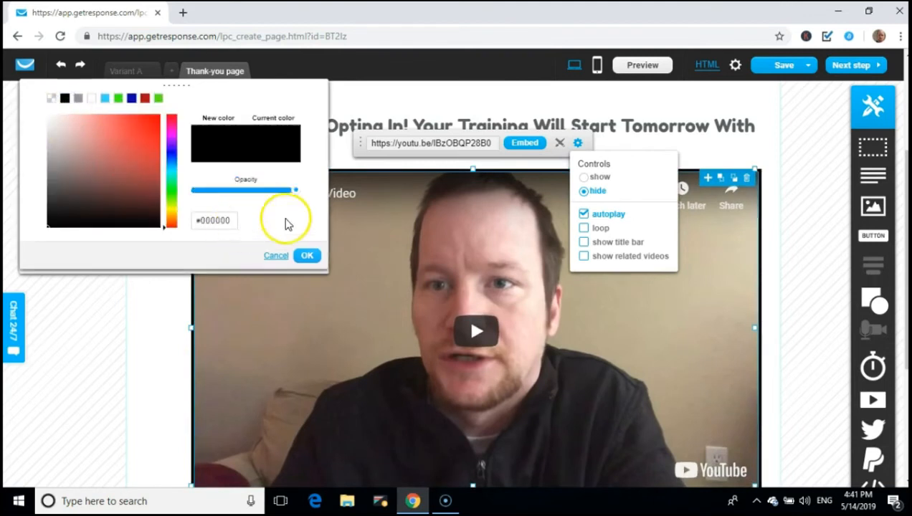
pyautogui.click(306, 256)
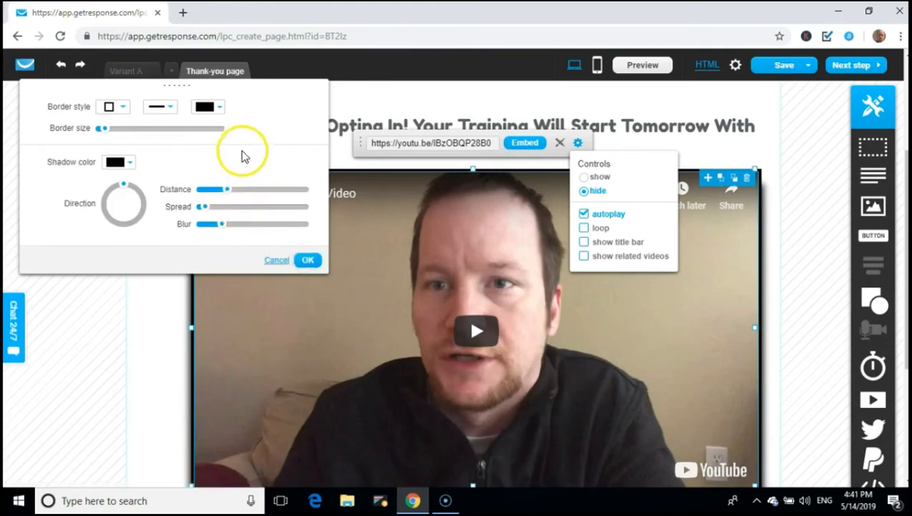
pyautogui.moveTo(222, 223); pyautogui.dragTo(202, 227)
pyautogui.moveTo(225, 191); pyautogui.dragTo(216, 212)
# Remove the video's border with a transparent colour and style none, and zero the shadow spread
pyautogui.click(214, 106)
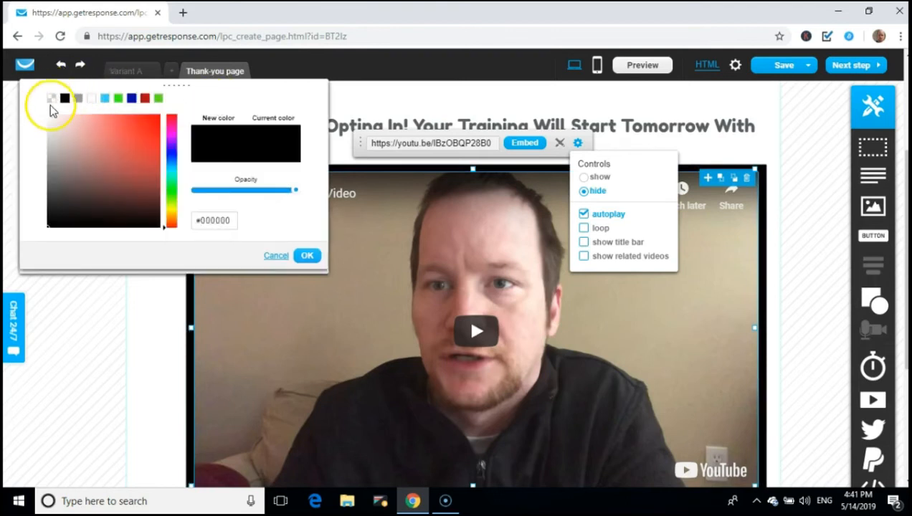
pyautogui.click(52, 99)
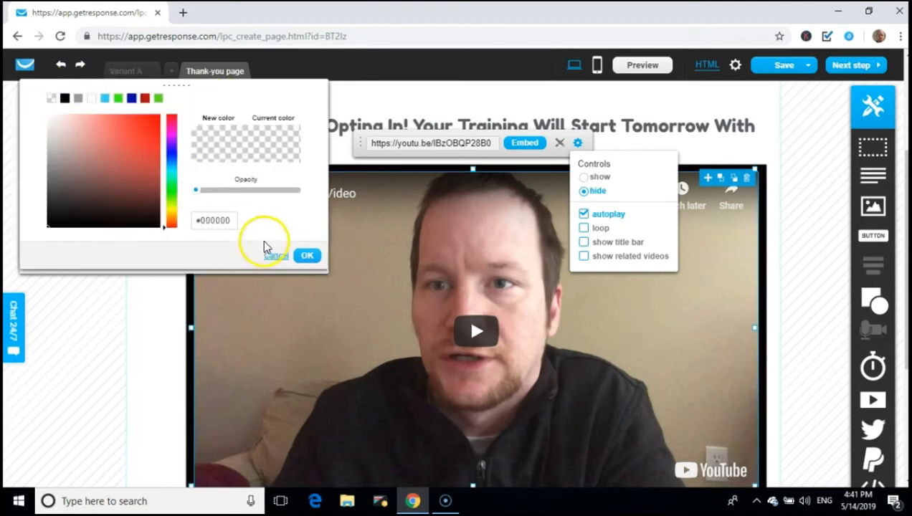
pyautogui.click(304, 256)
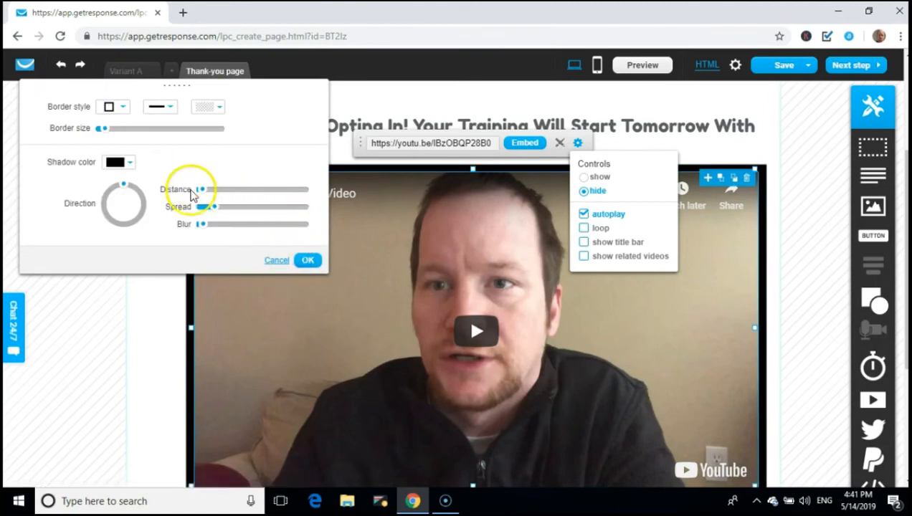
pyautogui.click(122, 107)
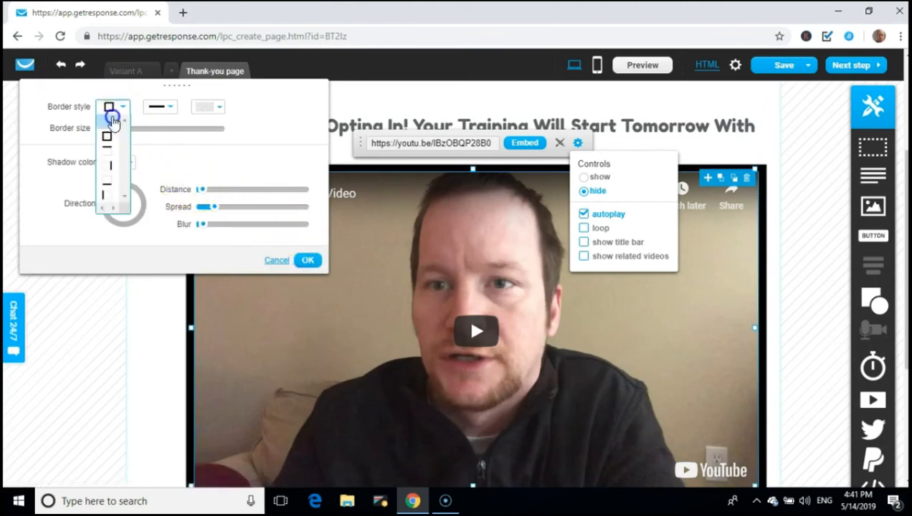
pyautogui.click(109, 120)
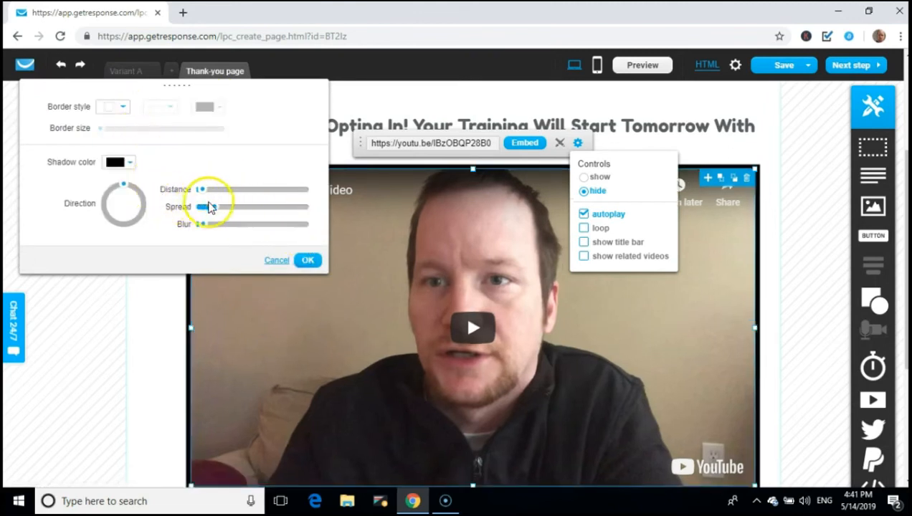
pyautogui.moveTo(214, 207)
pyautogui.mouseDown()
pyautogui.moveTo(197, 204)
pyautogui.moveTo(206, 207)
pyautogui.mouseUp()
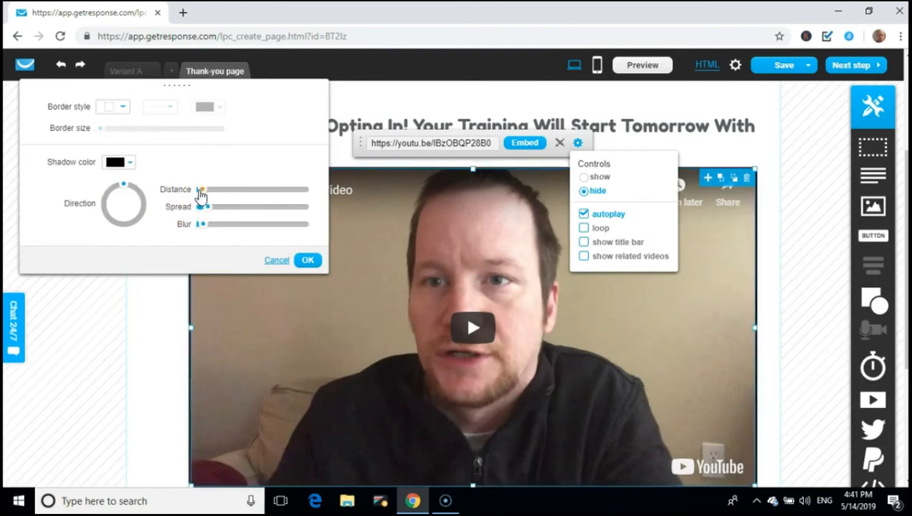
pyautogui.click(129, 163)
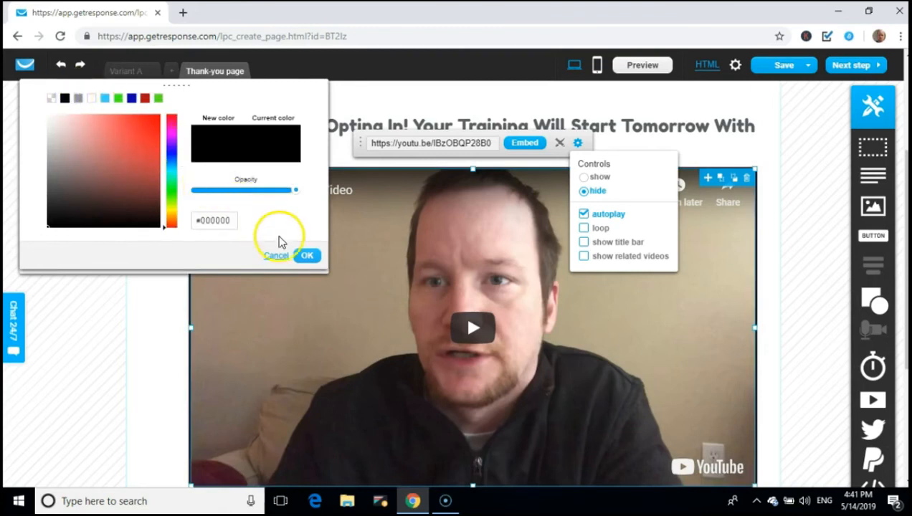
pyautogui.click(308, 259)
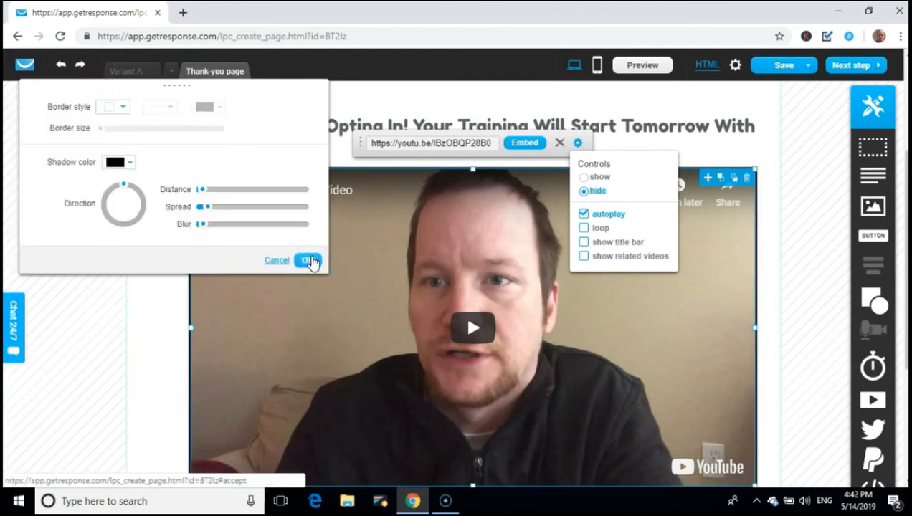
# Fine-tune the solid black shadow to minimal distance and spread with a low blur
pyautogui.moveTo(203, 189); pyautogui.dragTo(216, 191)
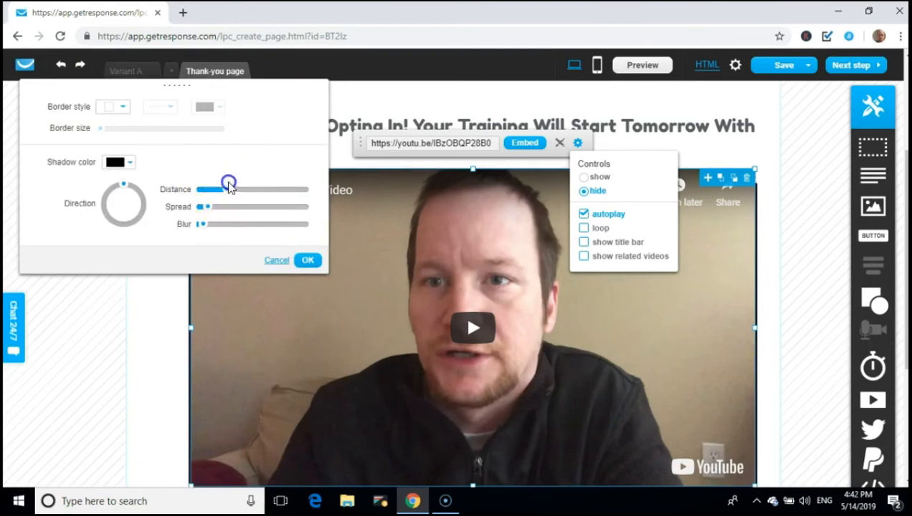
pyautogui.moveTo(212, 207); pyautogui.dragTo(230, 206)
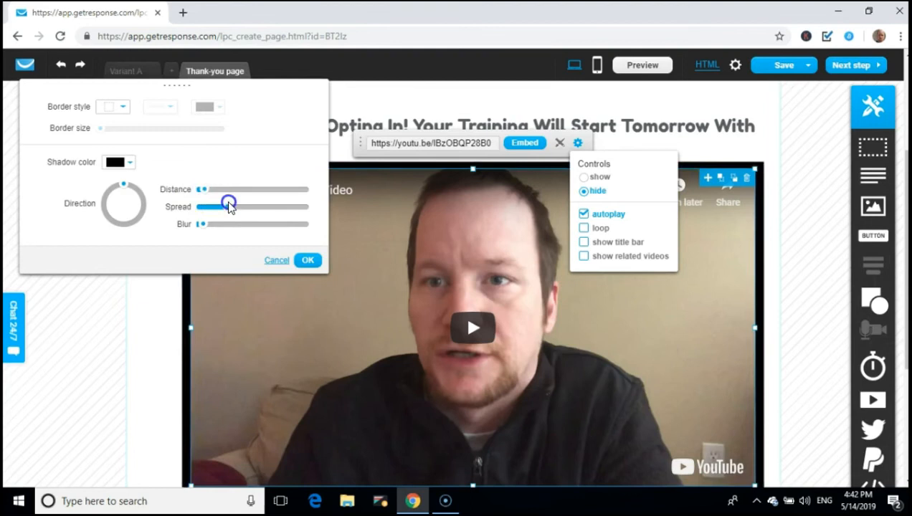
pyautogui.click(123, 162)
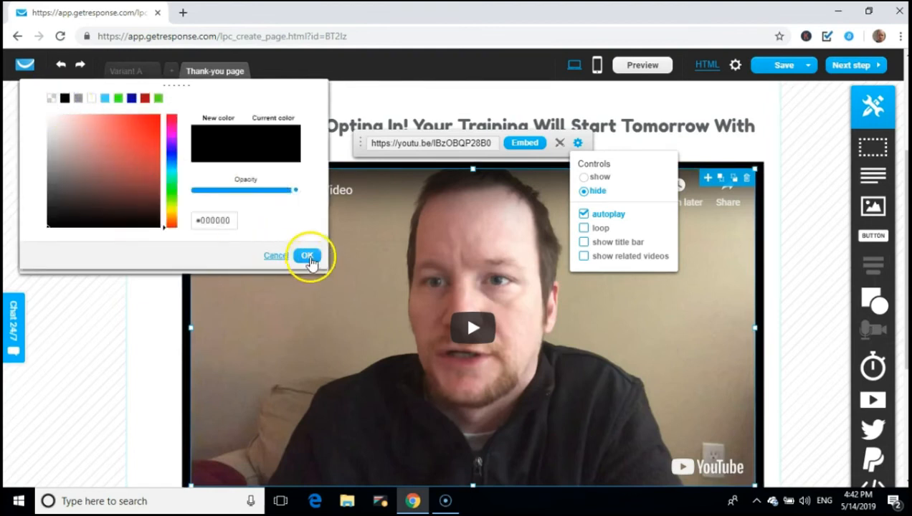
pyautogui.moveTo(294, 190); pyautogui.dragTo(239, 192)
pyautogui.click(307, 255)
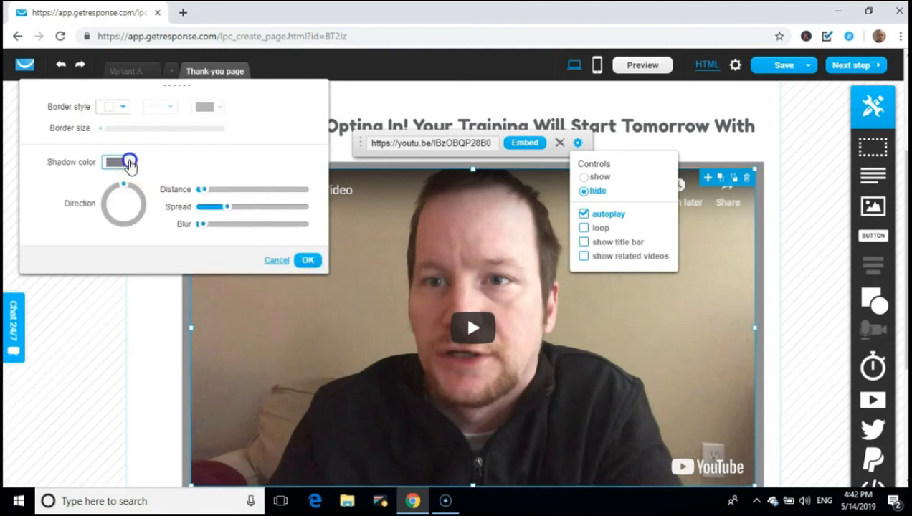
pyautogui.click(122, 162)
pyautogui.moveTo(240, 191); pyautogui.dragTo(322, 189)
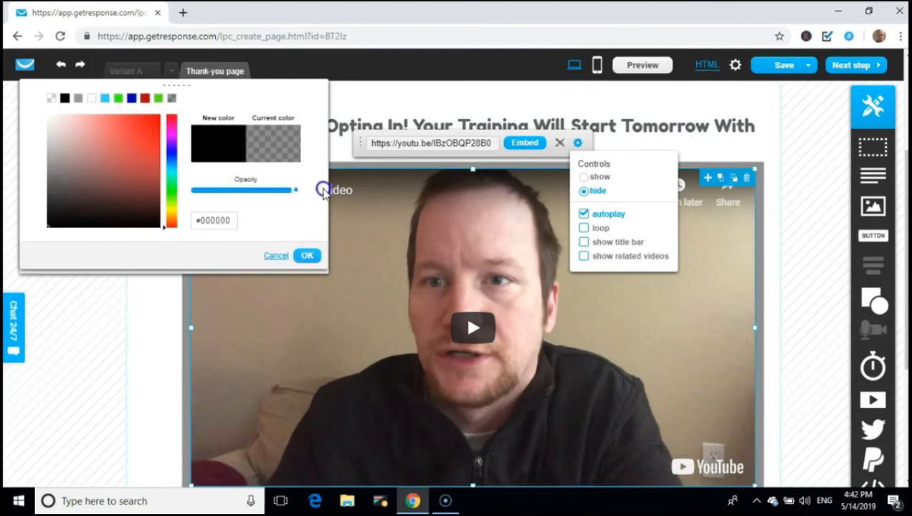
pyautogui.click(306, 259)
pyautogui.moveTo(208, 209); pyautogui.dragTo(313, 243)
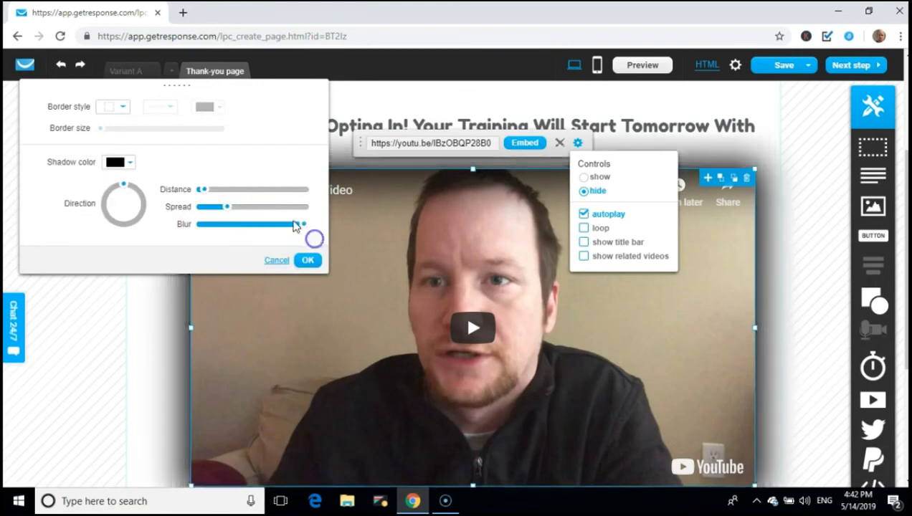
pyautogui.moveTo(226, 207); pyautogui.dragTo(185, 221)
pyautogui.moveTo(202, 189); pyautogui.dragTo(203, 192)
pyautogui.moveTo(304, 224); pyautogui.dragTo(229, 236)
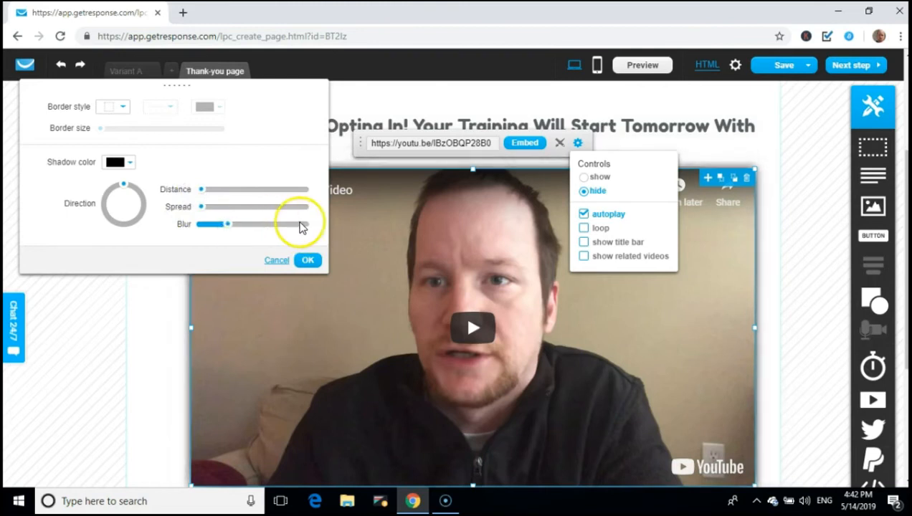
# Apply the shadow settings and delete the 'Click Here For More Information' button
pyautogui.click(307, 260)
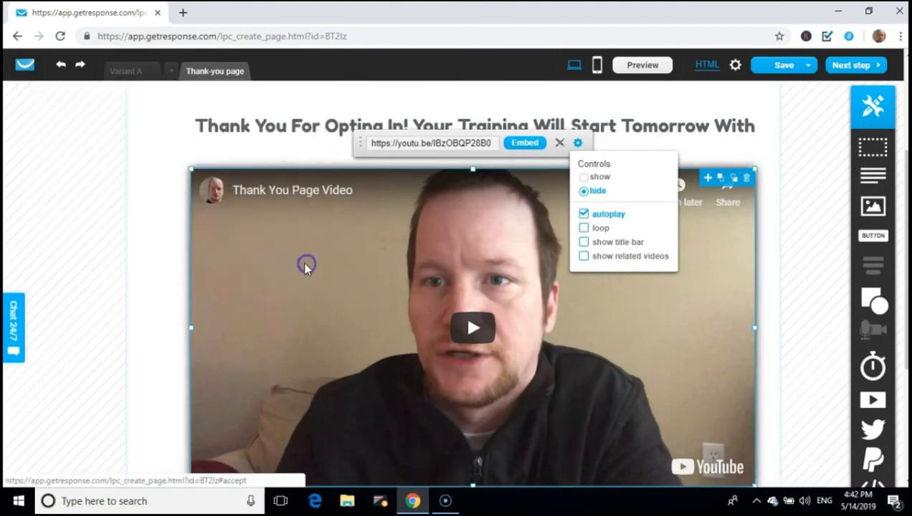
pyautogui.scroll(-3, 421, 285)
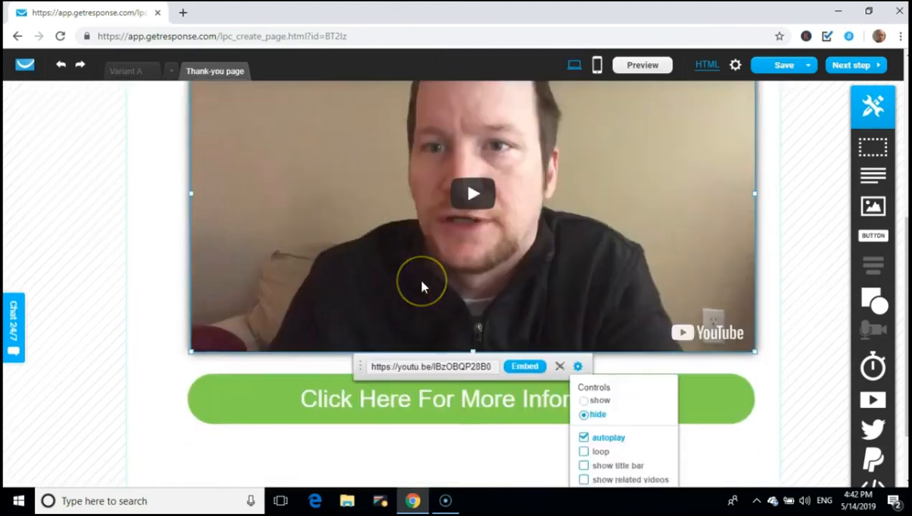
pyautogui.click(470, 385)
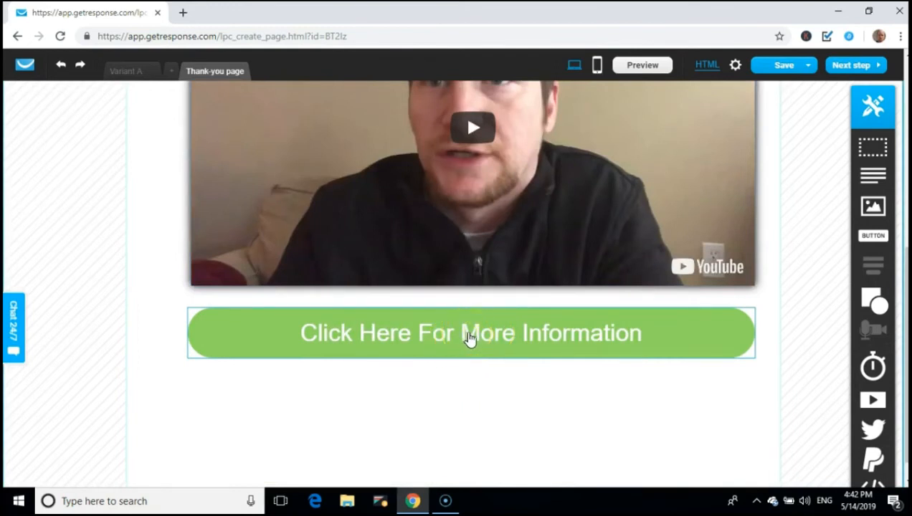
pyautogui.click(499, 334)
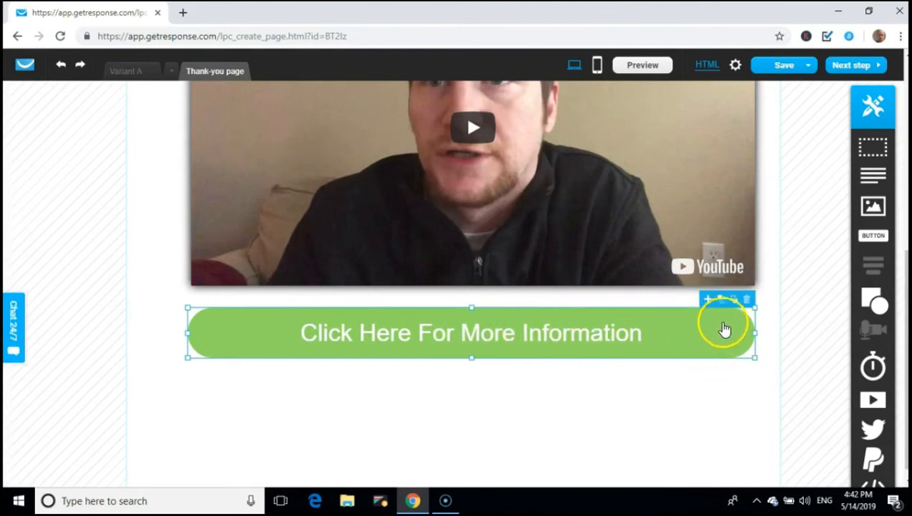
pyautogui.click(748, 299)
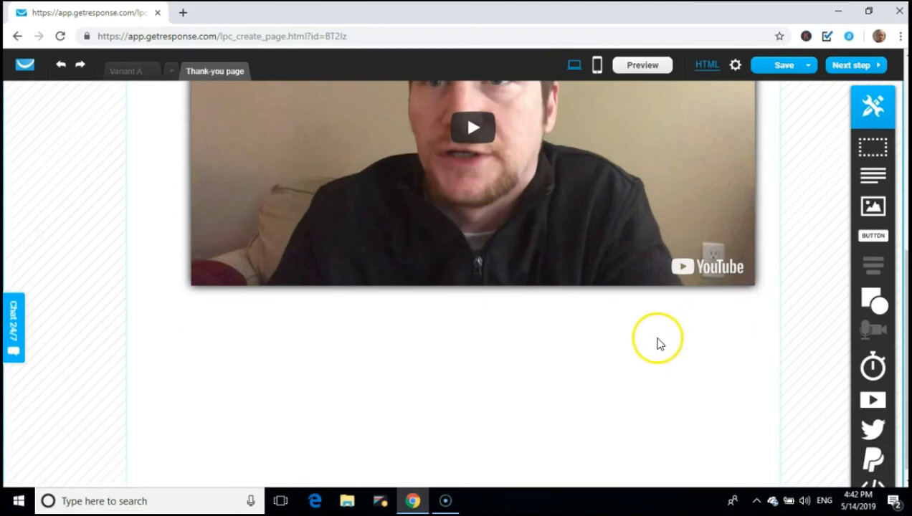
# Move the heading up to the top of the page
pyautogui.scroll(2, 572, 334)
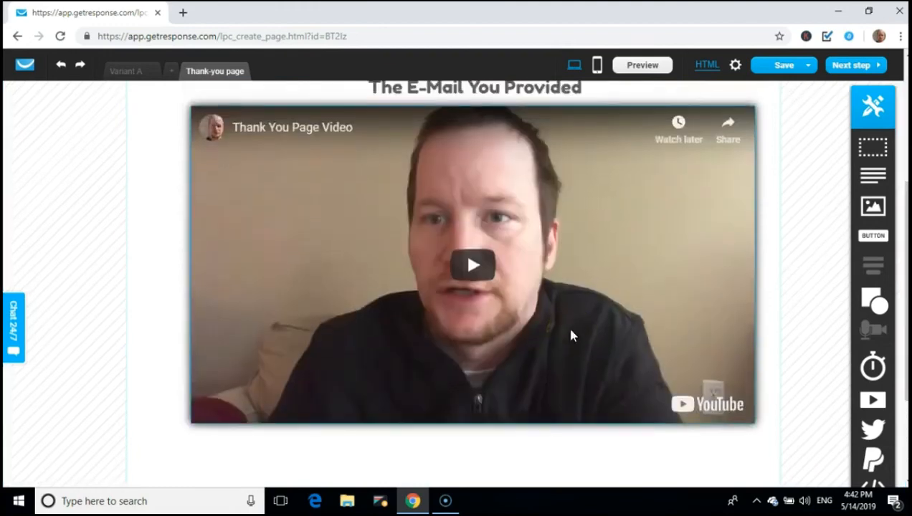
pyautogui.scroll(4, 571, 335)
pyautogui.click(467, 195)
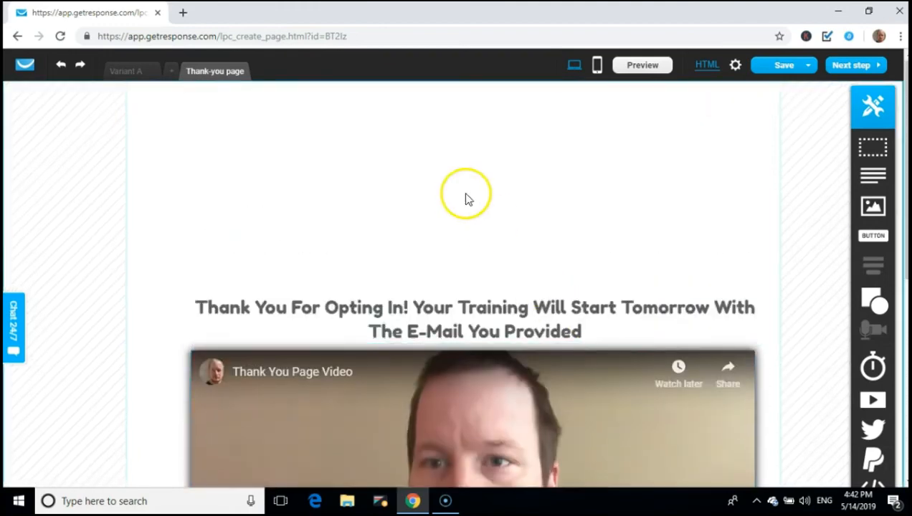
pyautogui.moveTo(489, 290); pyautogui.dragTo(471, 108)
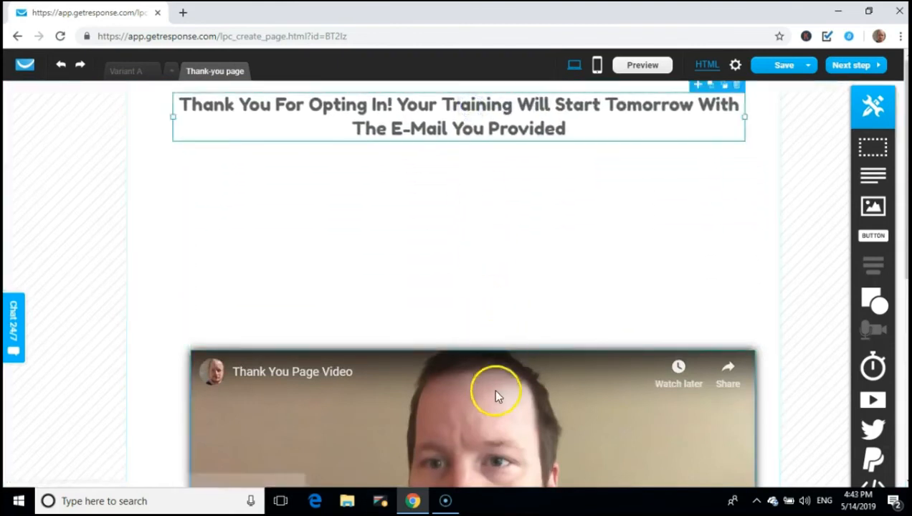
# Drag the video up so it sits about 35px below the heading
pyautogui.click(484, 408)
pyautogui.scroll(-1, 487, 387)
pyautogui.moveTo(487, 400); pyautogui.dragTo(373, 220)
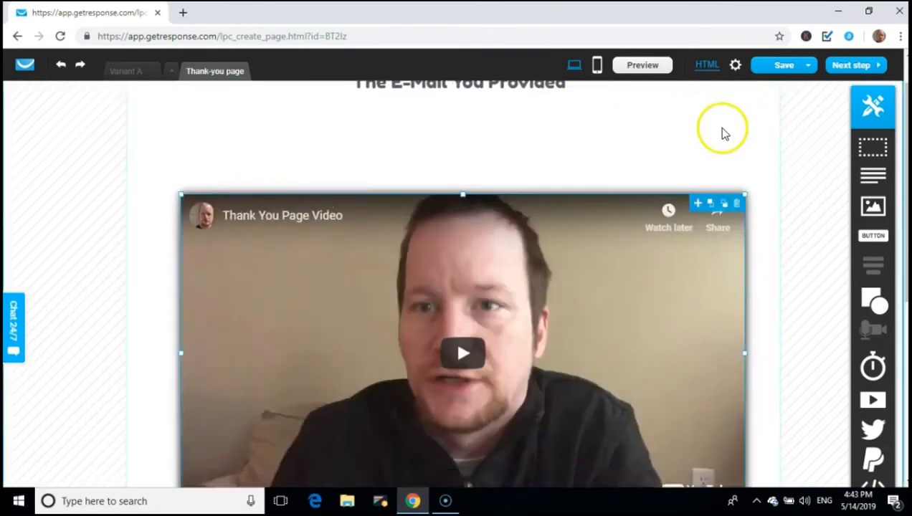
pyautogui.scroll(2, 722, 132)
pyautogui.moveTo(398, 374); pyautogui.dragTo(389, 295)
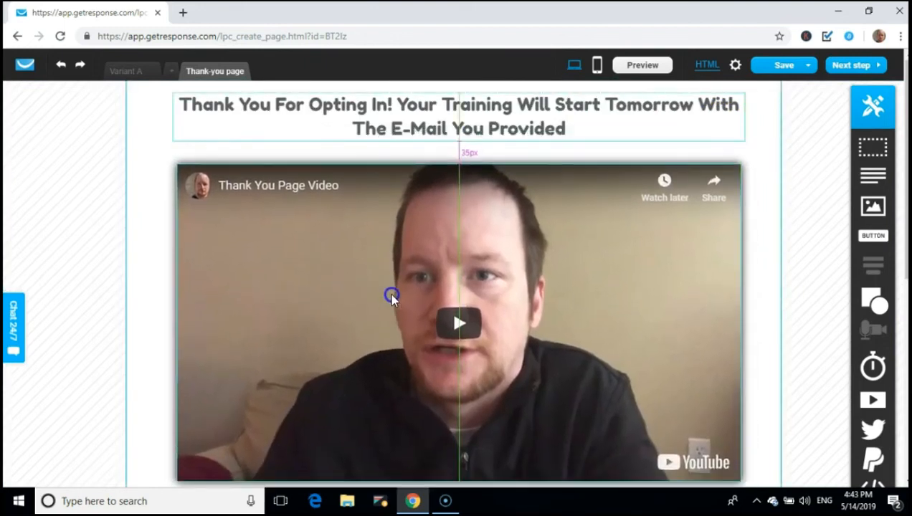
pyautogui.scroll(-4, 401, 301)
pyautogui.scroll(-2, 418, 302)
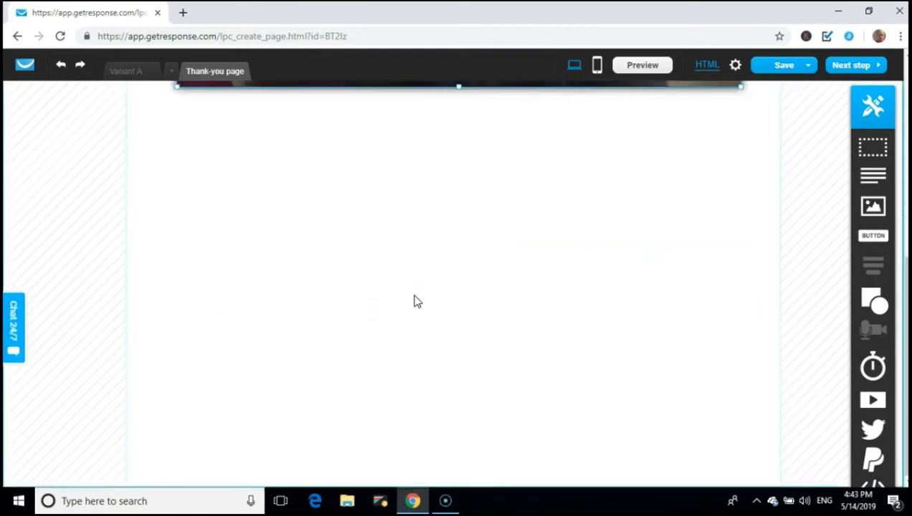
pyautogui.scroll(6, 414, 297)
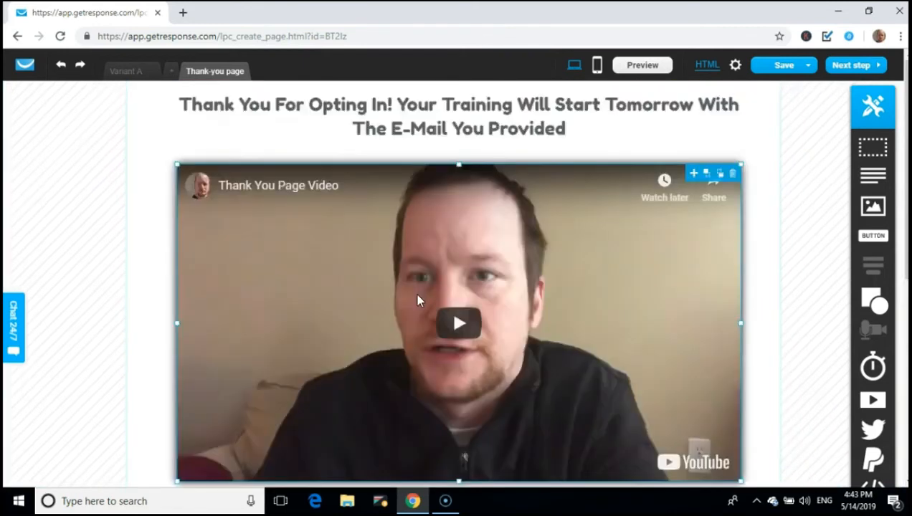
pyautogui.click(494, 316)
pyautogui.moveTo(801, 72)
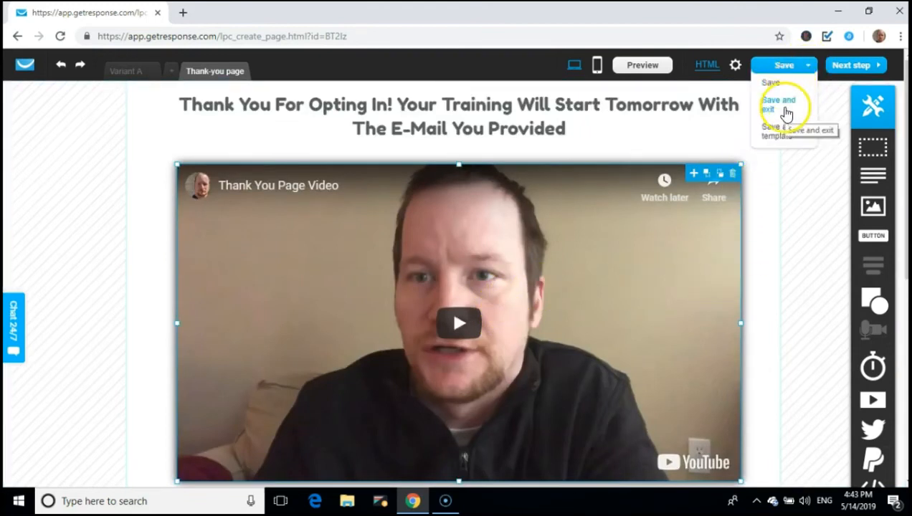
# Save, return to the editor, and review and save Variant A's mobile version
pyautogui.click(779, 103)
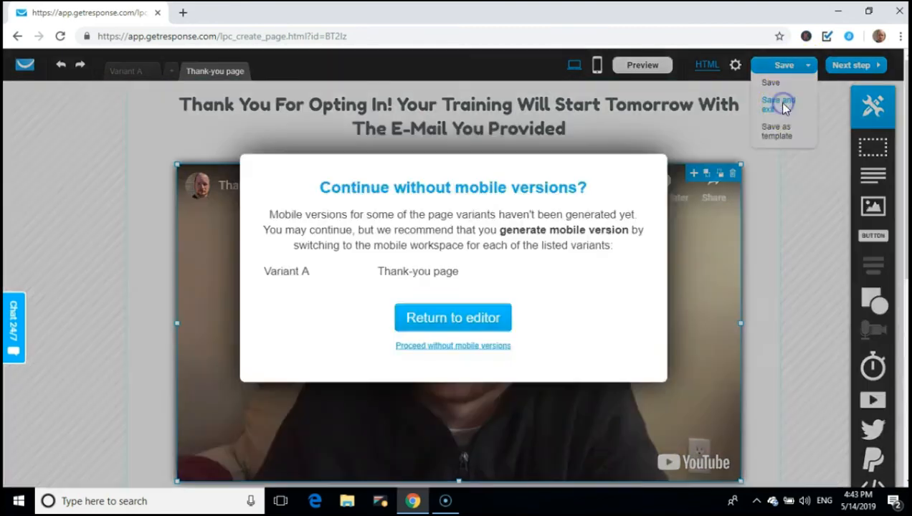
pyautogui.click(461, 318)
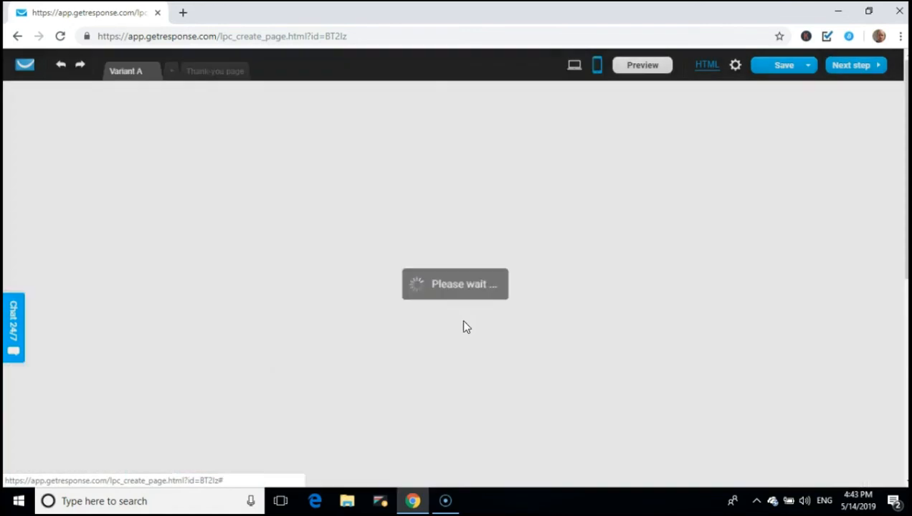
pyautogui.scroll(-2, 580, 234)
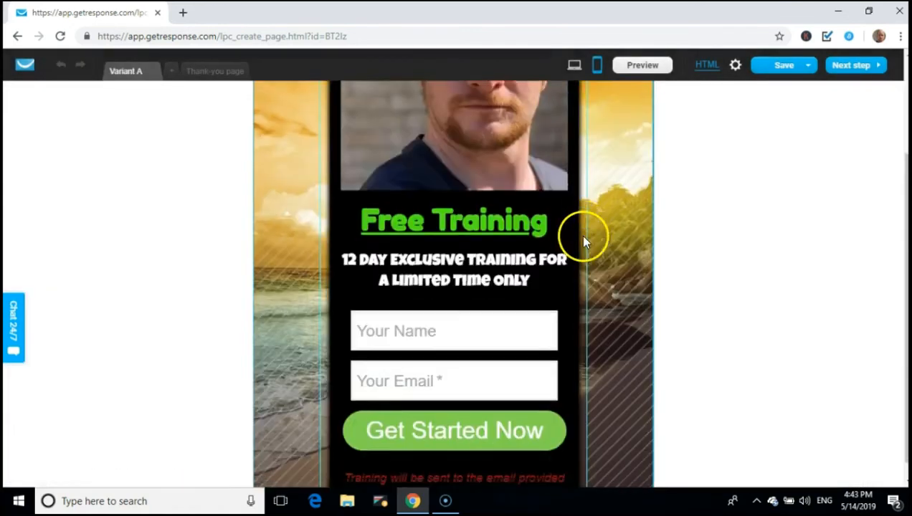
pyautogui.scroll(2, 578, 243)
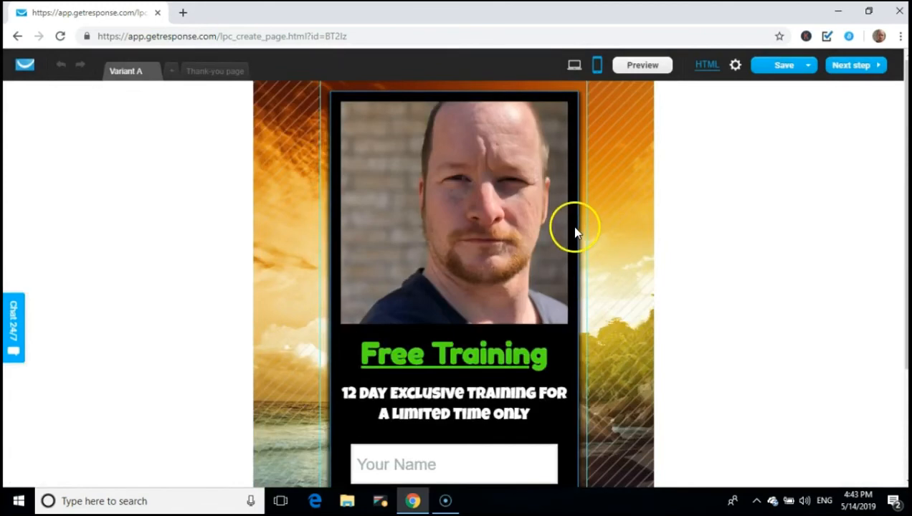
pyautogui.scroll(-2, 574, 228)
pyautogui.scroll(2, 567, 234)
pyautogui.scroll(-2, 567, 234)
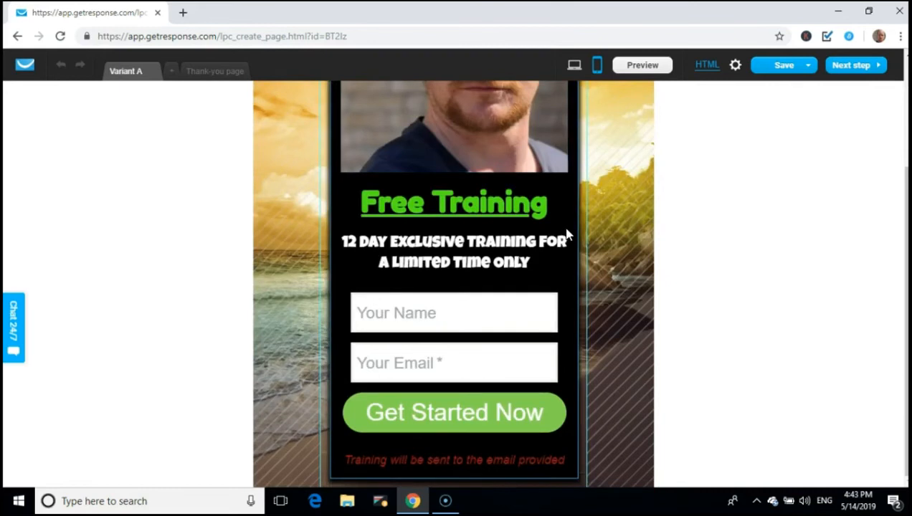
pyautogui.scroll(2, 567, 233)
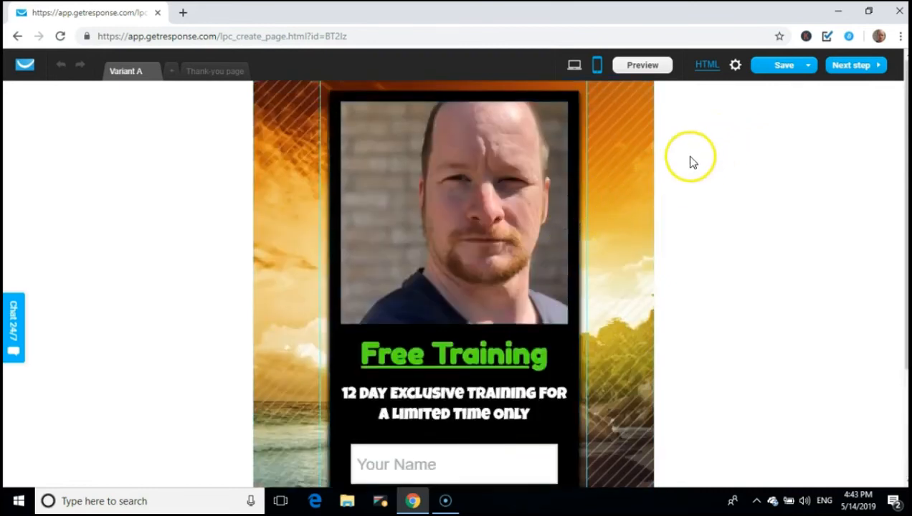
pyautogui.scroll(-2, 686, 273)
pyautogui.scroll(1, 690, 263)
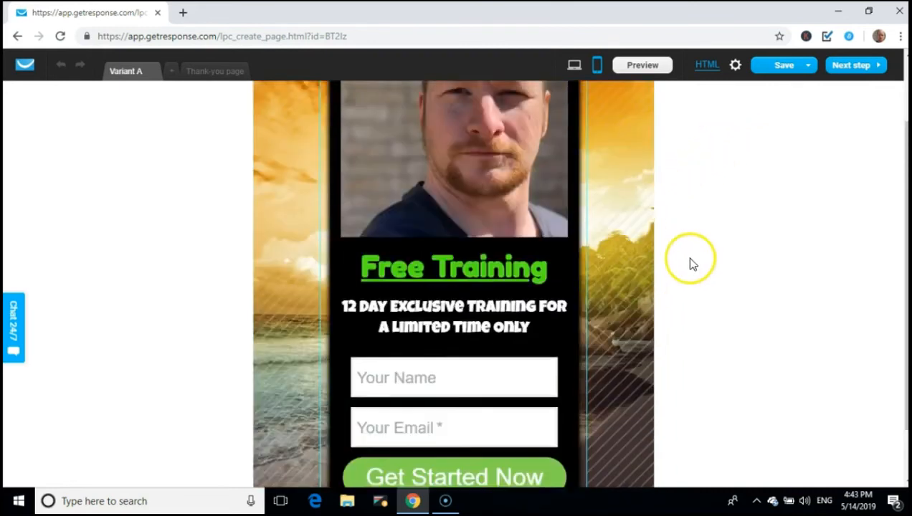
pyautogui.click(782, 66)
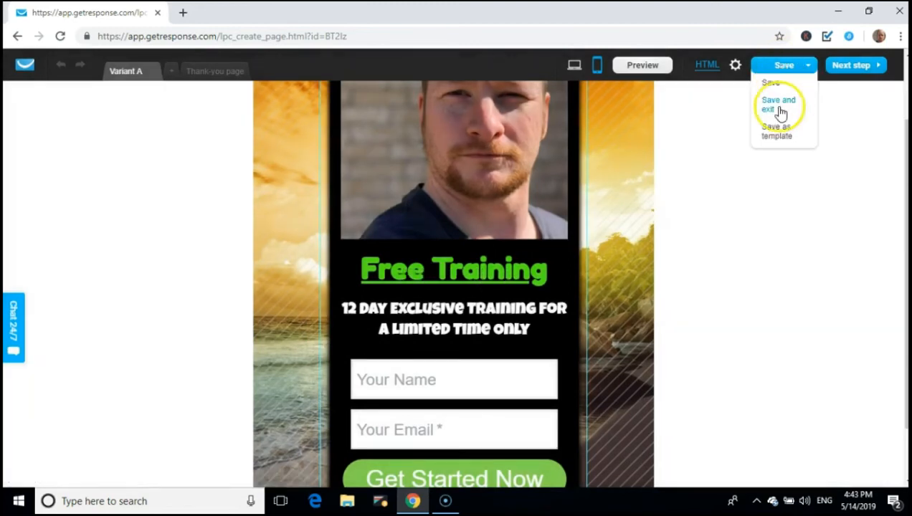
# Review the thank-you page's mobile version, then save everything and exit the editor
pyautogui.click(780, 107)
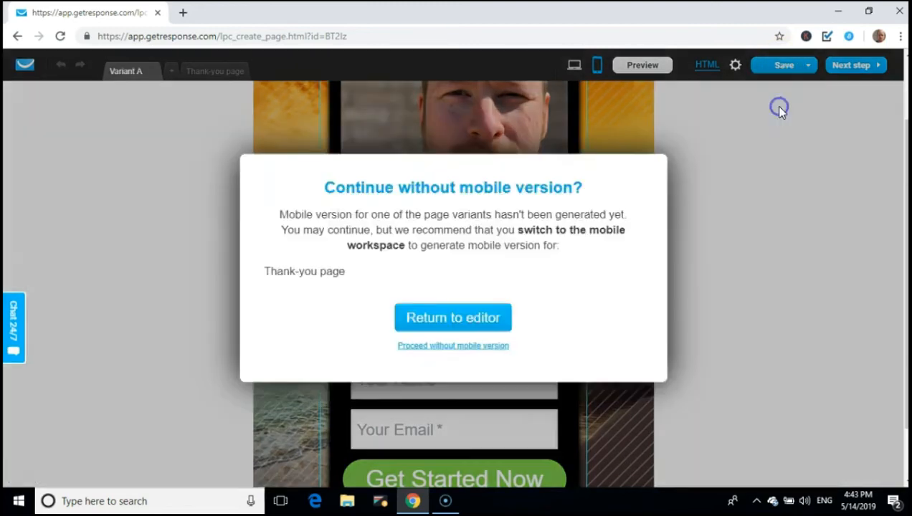
pyautogui.click(470, 319)
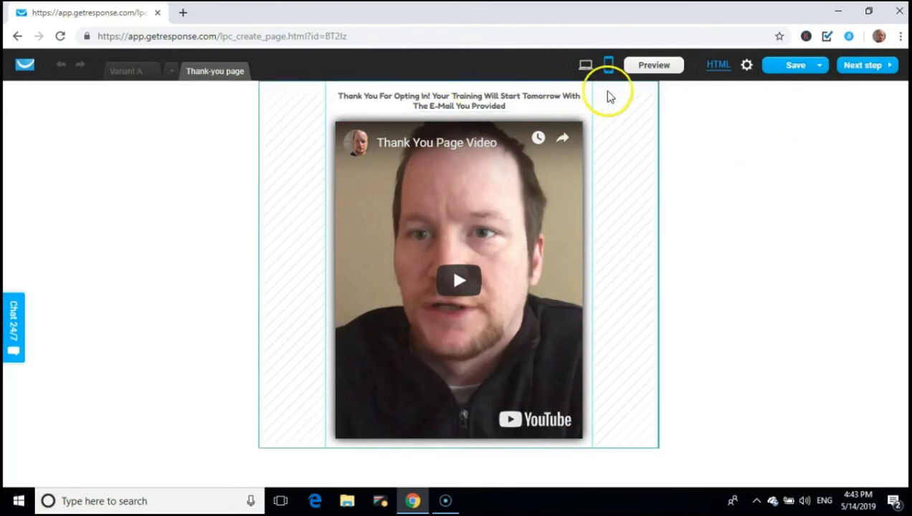
pyautogui.click(794, 81)
pyautogui.click(798, 105)
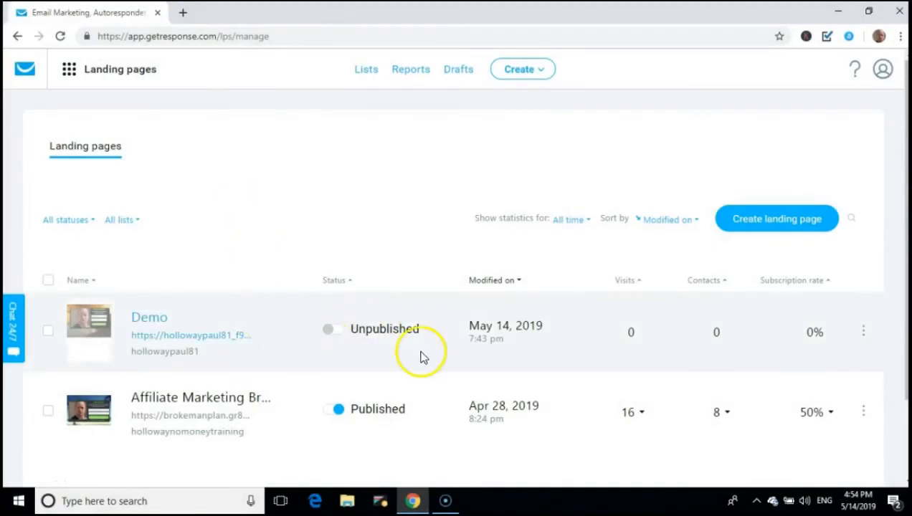
# Open the Demo row's three-dot menu to reach its Edit settings
pyautogui.click(869, 341)
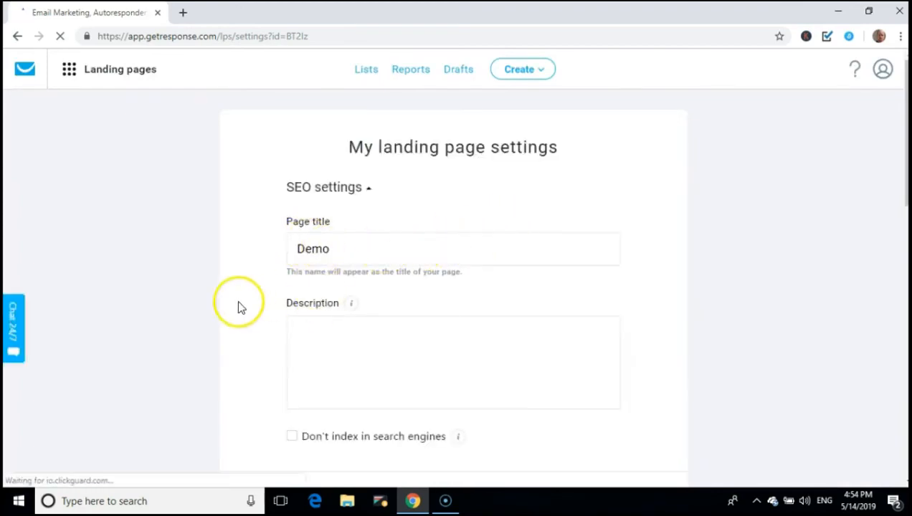
# Scroll the Demo page settings down to the Landing Page URL section
pyautogui.scroll(-2, 248, 300)
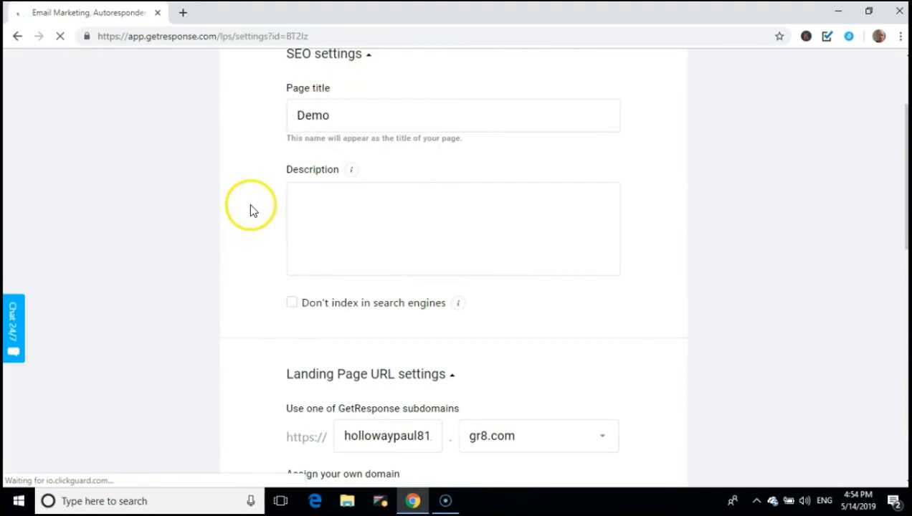
pyautogui.scroll(-3, 250, 208)
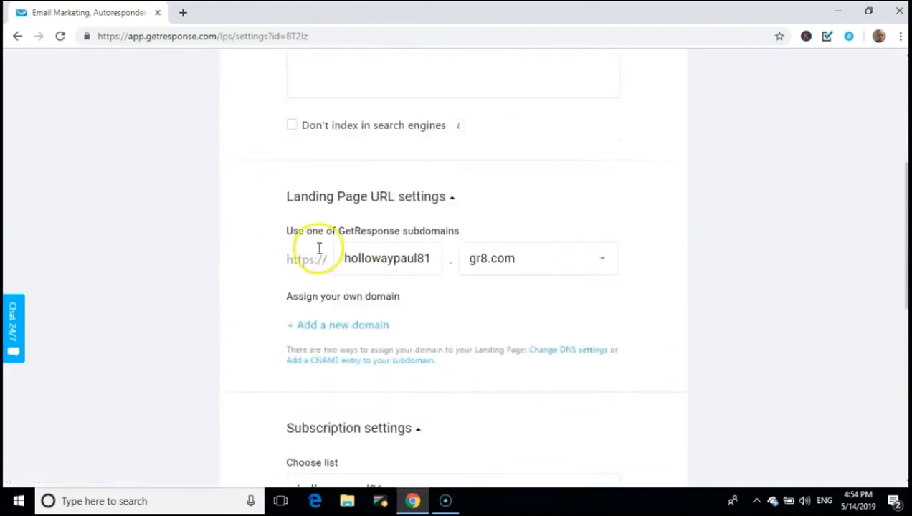
pyautogui.scroll(-1, 319, 248)
# Clear the old subdomain and enter brokemansplan2 as the new gr8.com subdomain
pyautogui.click(434, 238)
pyautogui.doubleClick(433, 237)
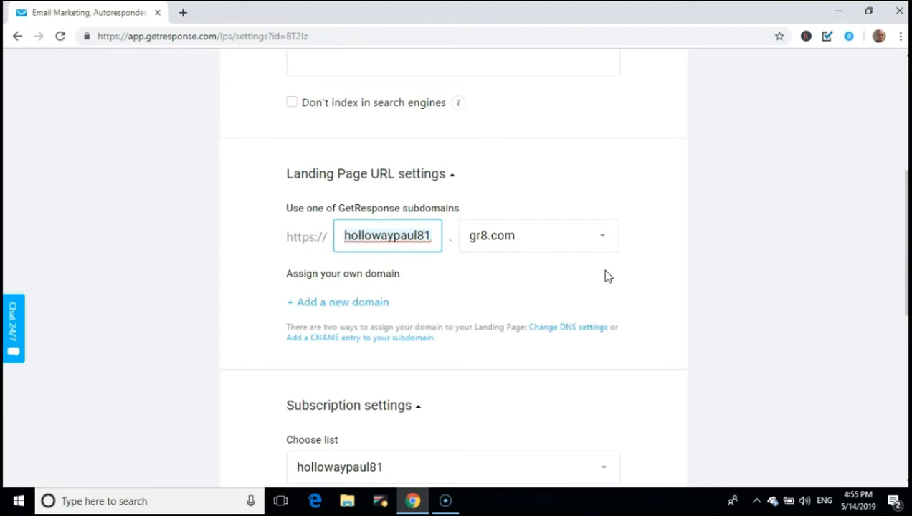
pyautogui.hotkey('ctrl', 'a')
pyautogui.write('brokema')
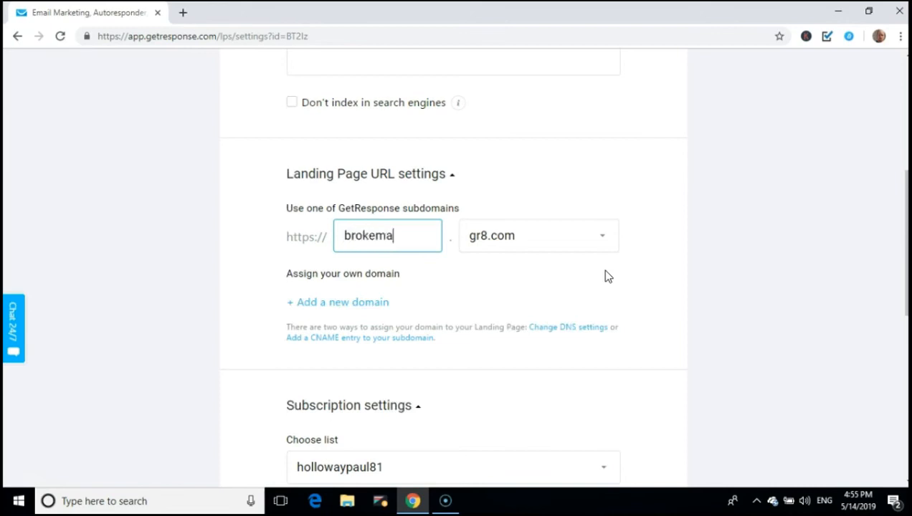
pyautogui.write('nsplan2')
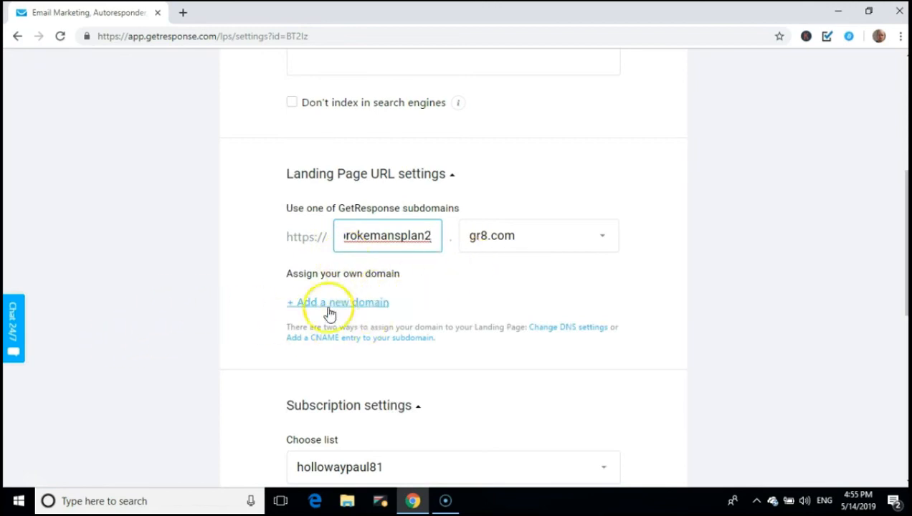
# Set Choose list to hollowaynomoneytraining and switch the Confirmed opt-in toggle off
pyautogui.scroll(-3, 181, 294)
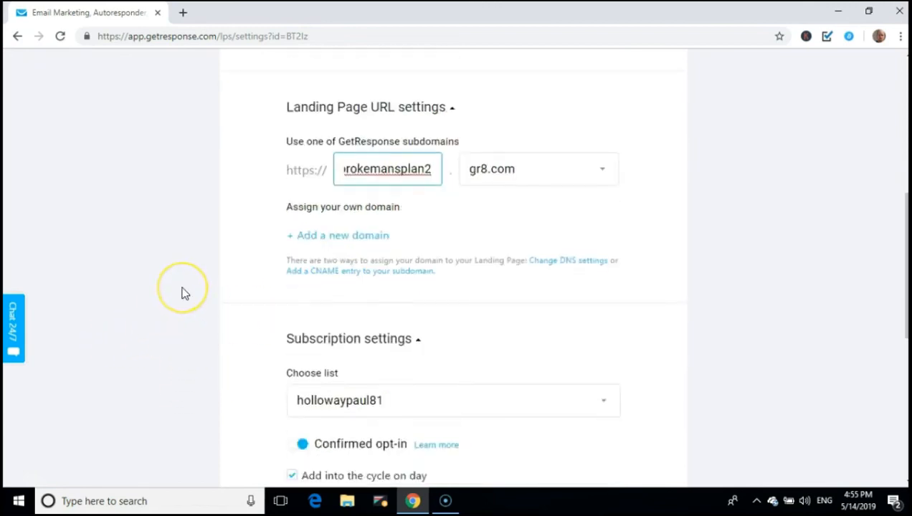
pyautogui.scroll(-1, 181, 293)
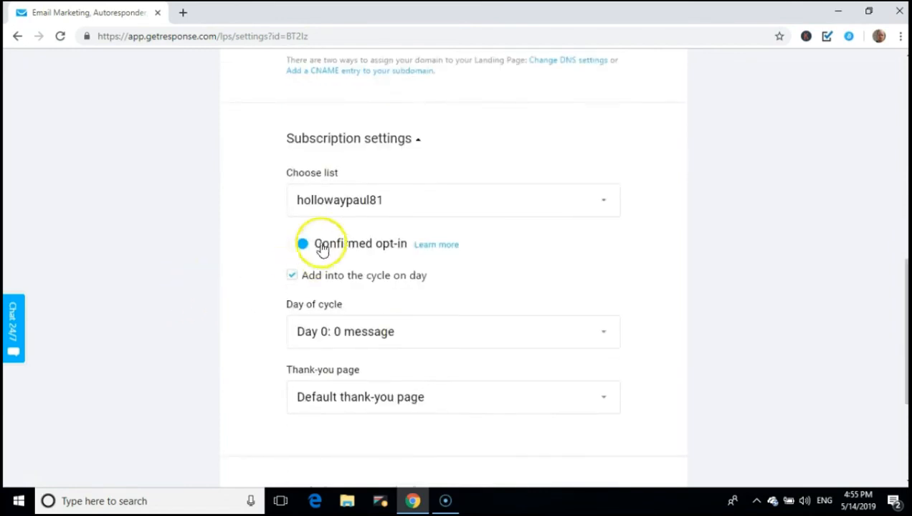
pyautogui.click(358, 196)
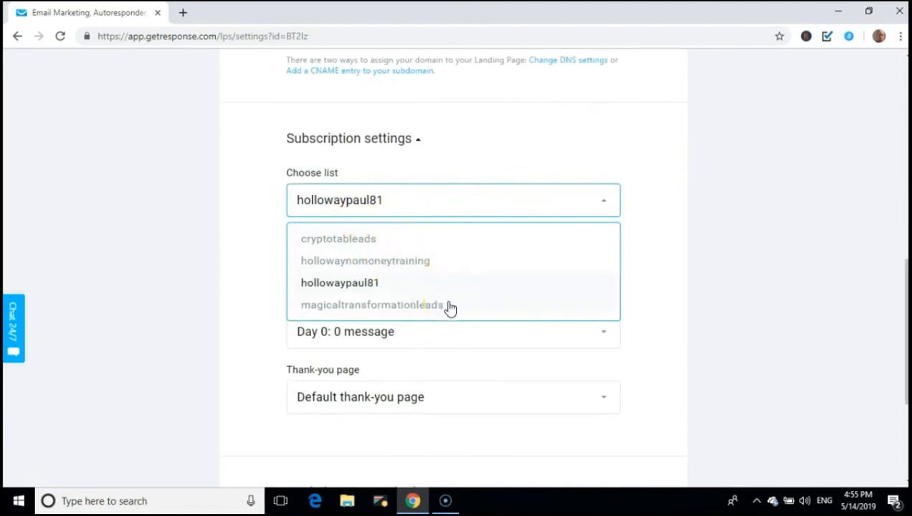
pyautogui.click(380, 269)
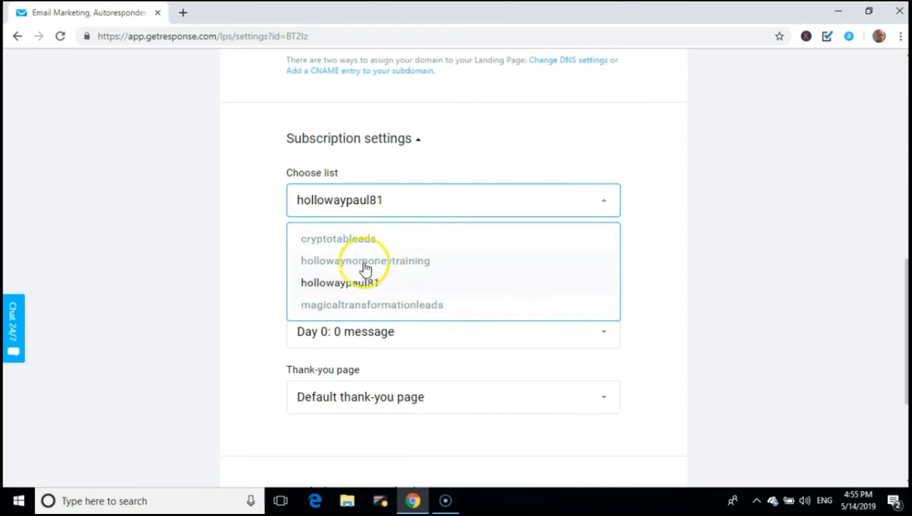
pyautogui.click(386, 262)
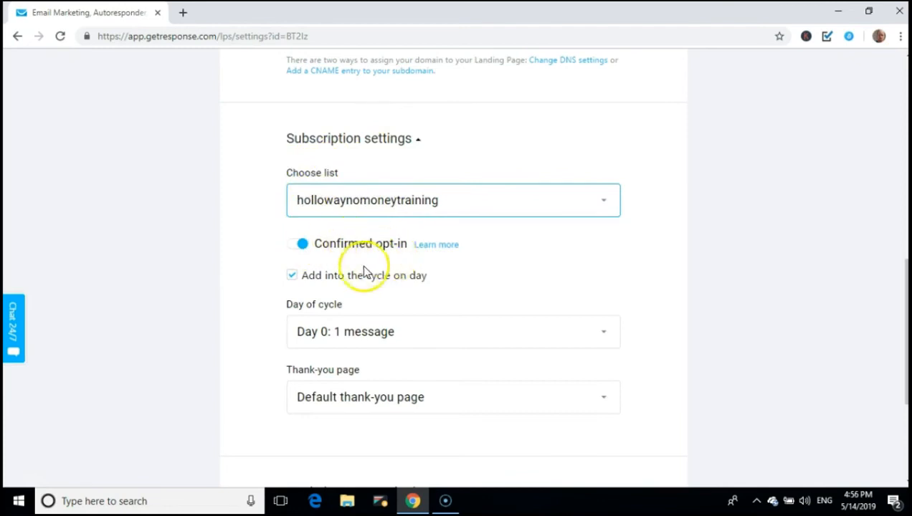
pyautogui.click(297, 244)
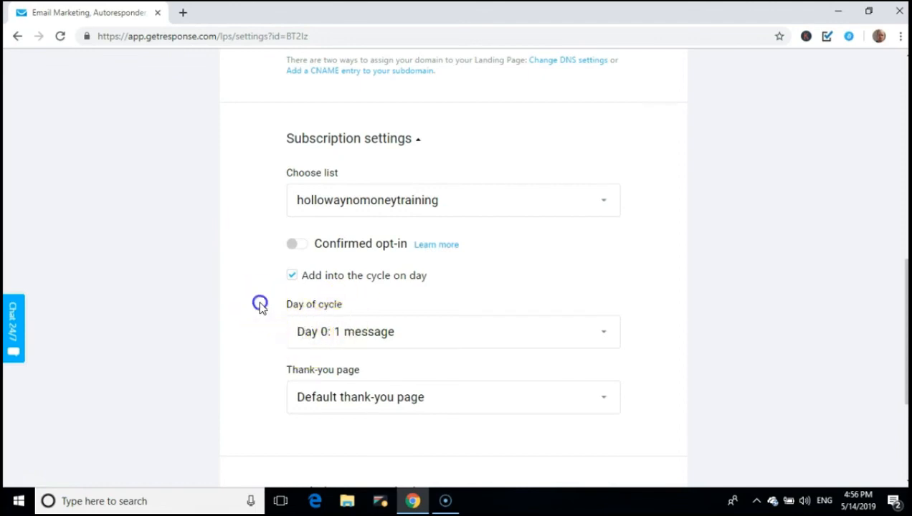
pyautogui.scroll(-2, 259, 306)
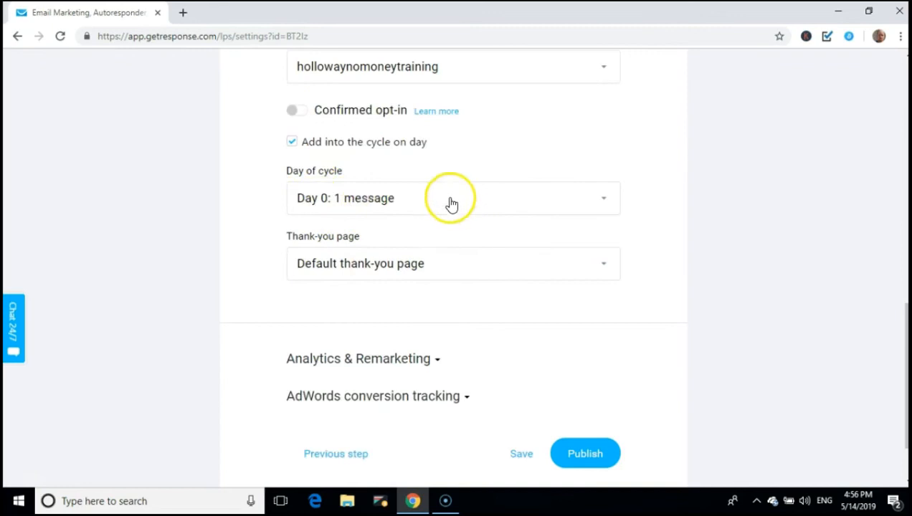
# Leave Day of cycle at Day 0 and Default thank-you page, then save the settings
pyautogui.click(355, 202)
pyautogui.click(355, 203)
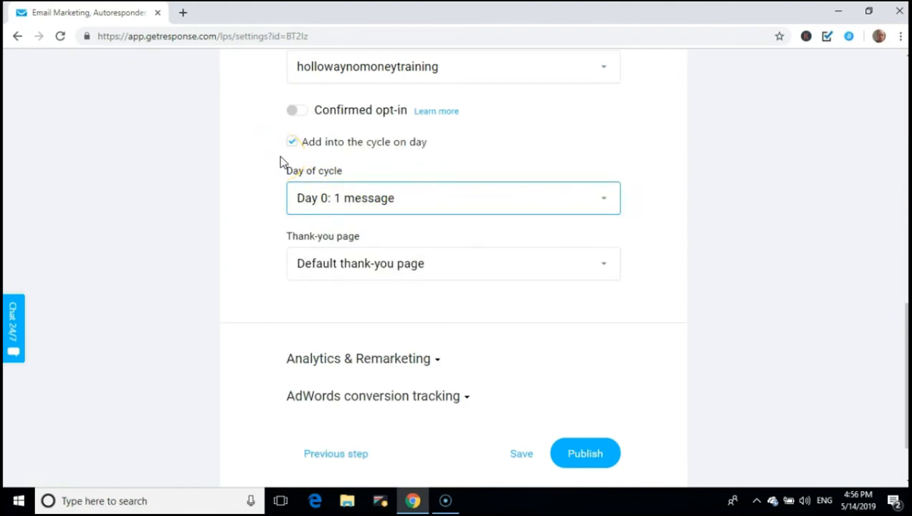
pyautogui.click(316, 208)
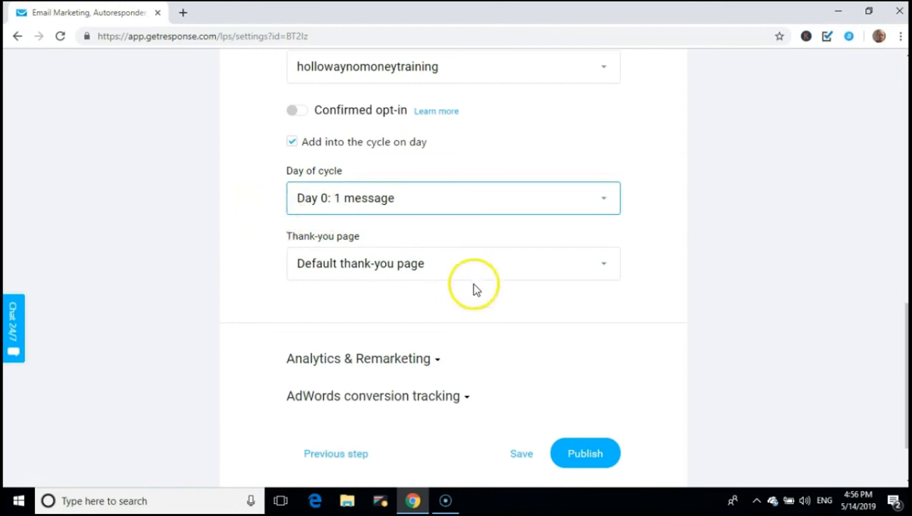
pyautogui.click(452, 265)
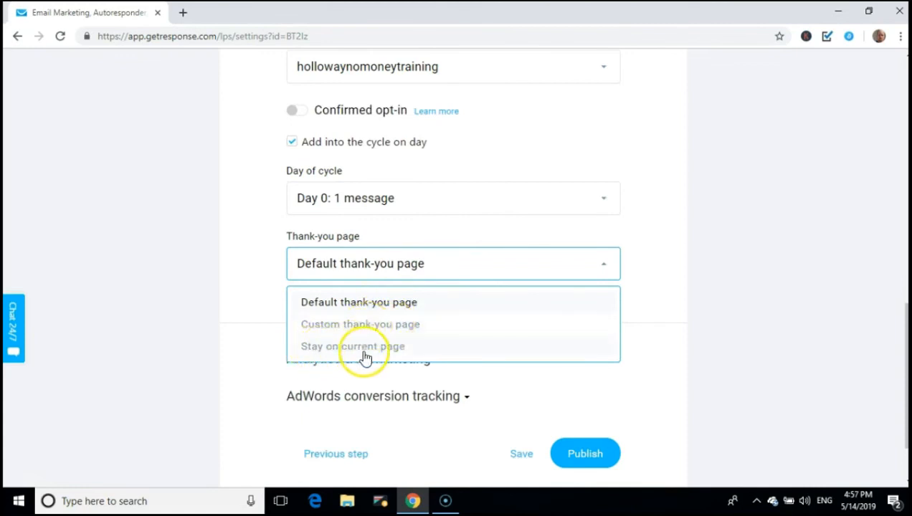
pyautogui.click(373, 304)
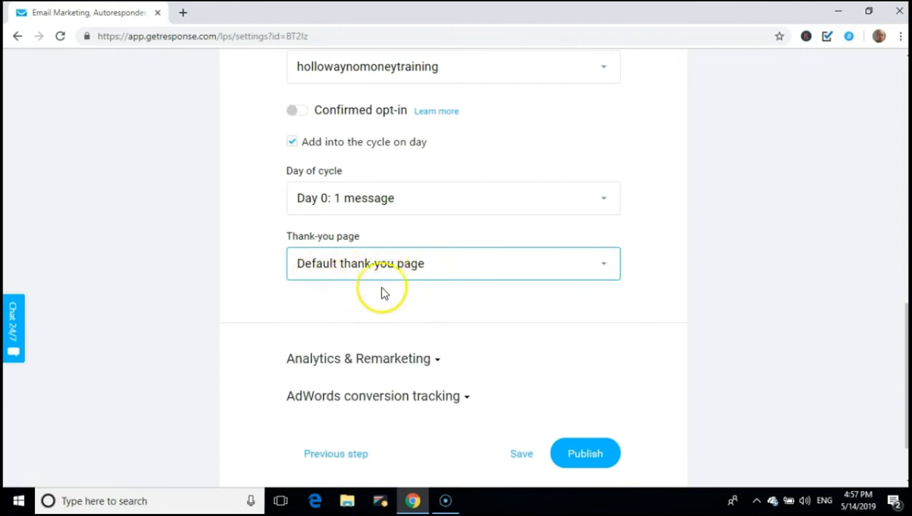
pyautogui.click(269, 292)
pyautogui.scroll(-2, 269, 293)
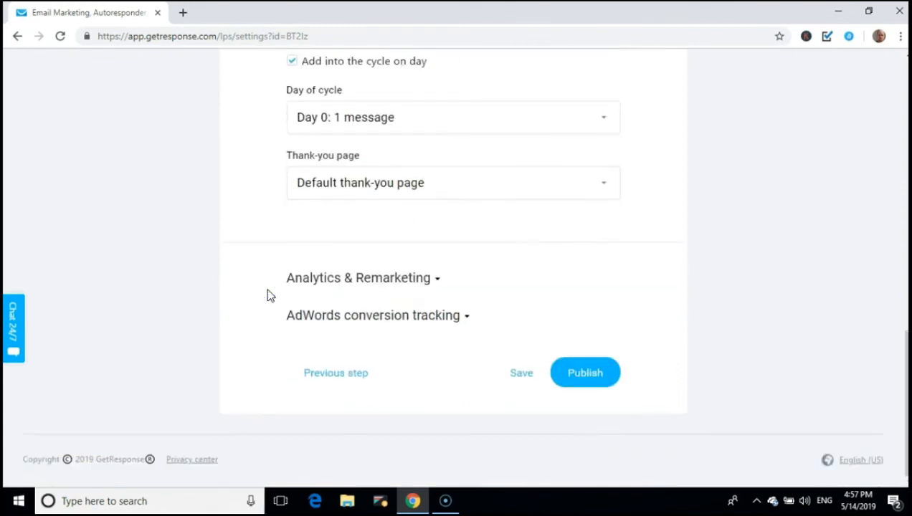
pyautogui.click(525, 382)
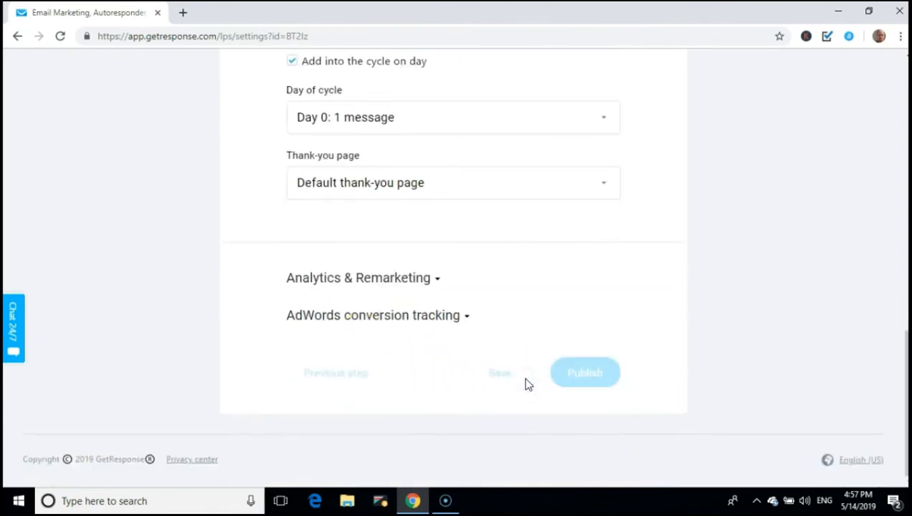
pyautogui.click(525, 380)
# Publish the Demo page and view its live Free Training form at brokemansplan2.gr8.com
pyautogui.click(587, 377)
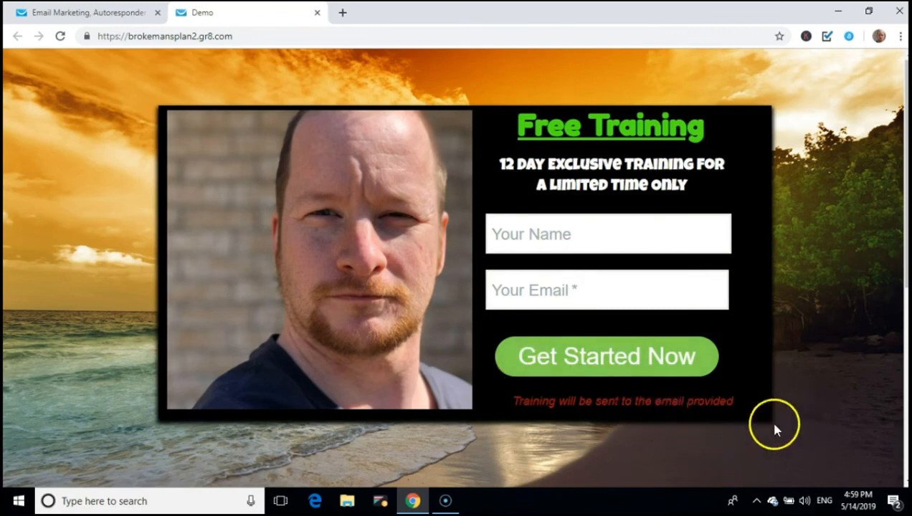
pyautogui.scroll(-5, 74, 177)
pyautogui.scroll(5, 73, 175)
pyautogui.scroll(-5, 75, 172)
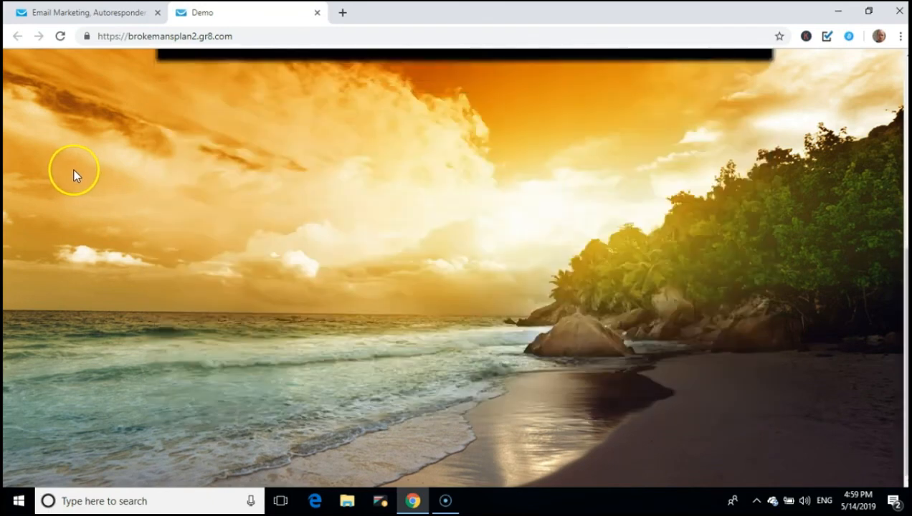
pyautogui.scroll(5, 74, 172)
pyautogui.scroll(-5, 72, 170)
pyautogui.scroll(5, 68, 170)
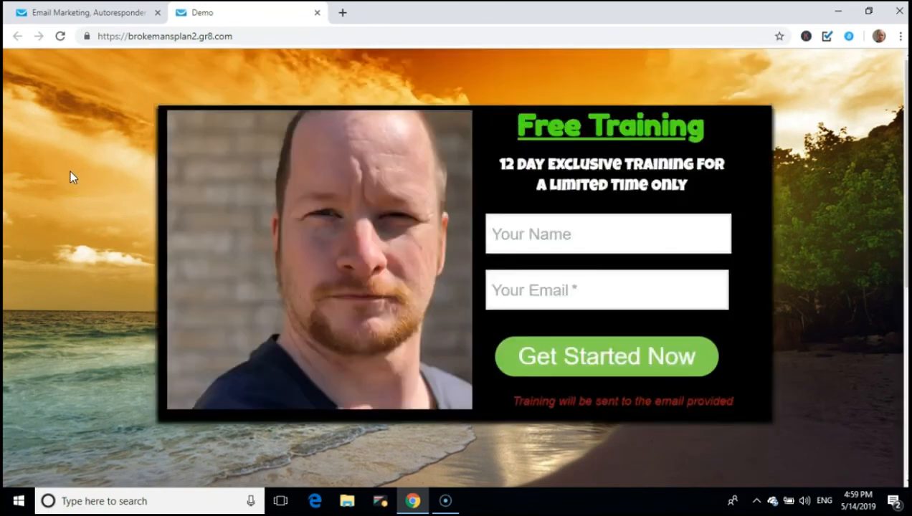
# Enter a subscriber's full name and a Gmail address in the live form
pyautogui.click(636, 232)
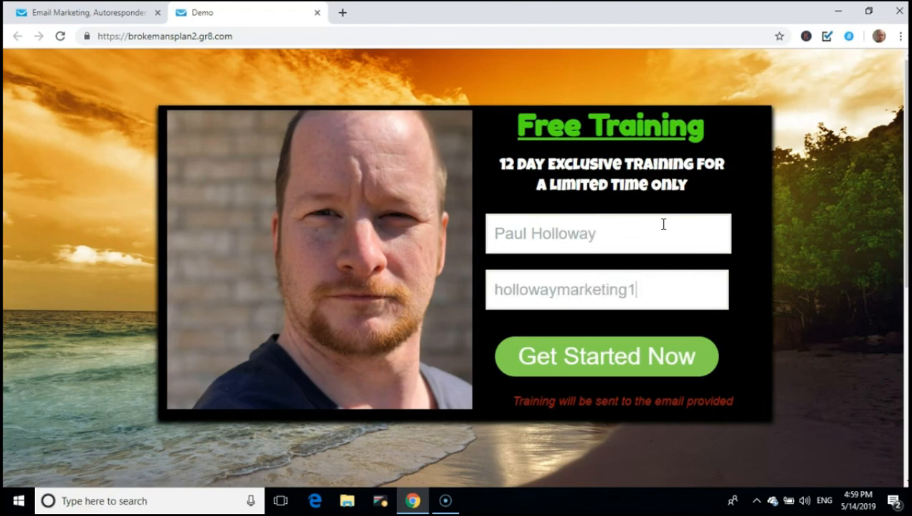
pyautogui.write('@gma')
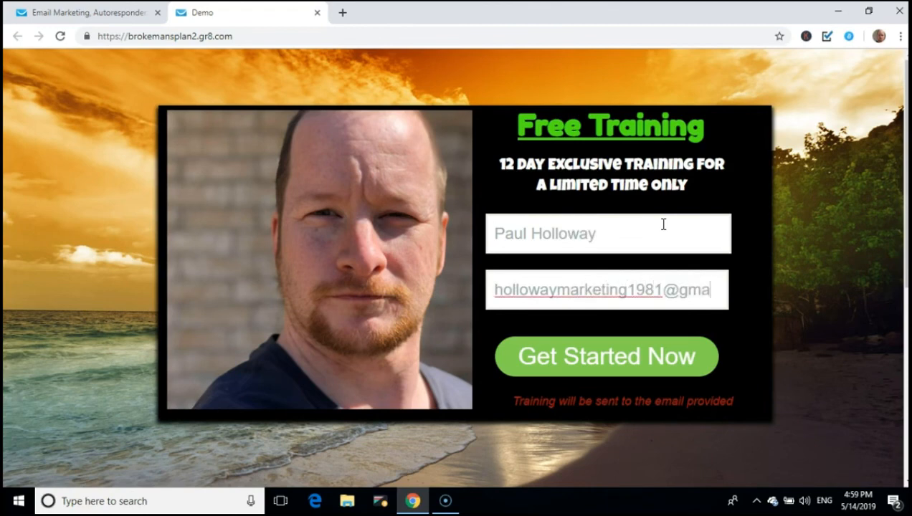
pyautogui.write('il.com')
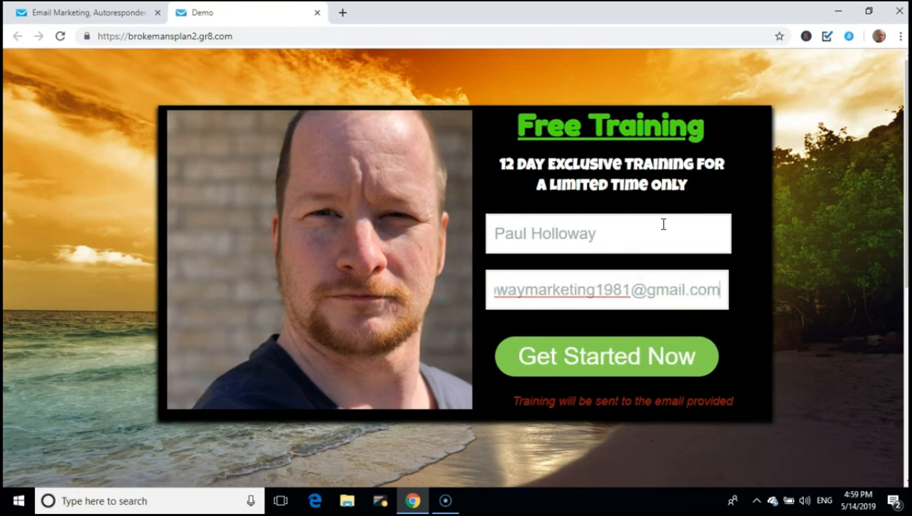
# Submit the opt-in form and get the 'already subscribed' error
pyautogui.click(618, 359)
pyautogui.scroll(-3, 825, 339)
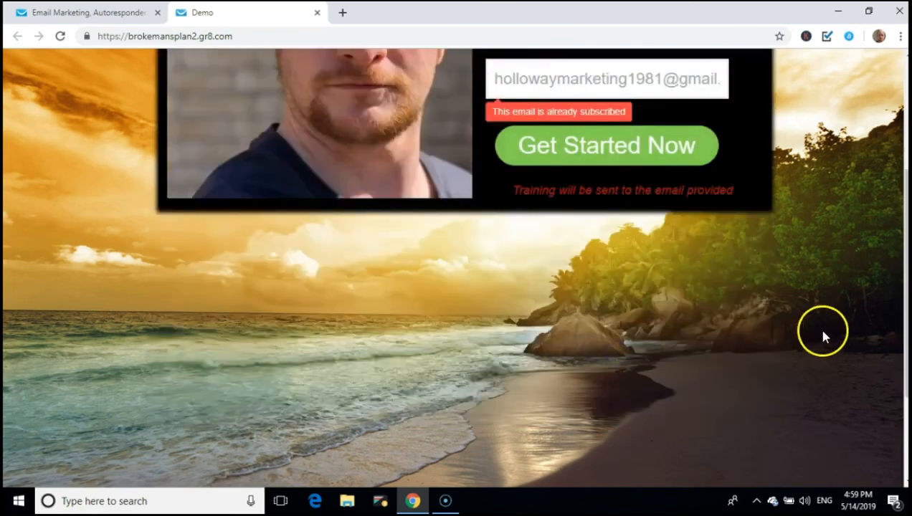
pyautogui.scroll(1, 654, 168)
# Change the e-mail to a new, unsubscribed address and resubmit to reach the thank-you page
pyautogui.click(628, 150)
pyautogui.click(671, 148)
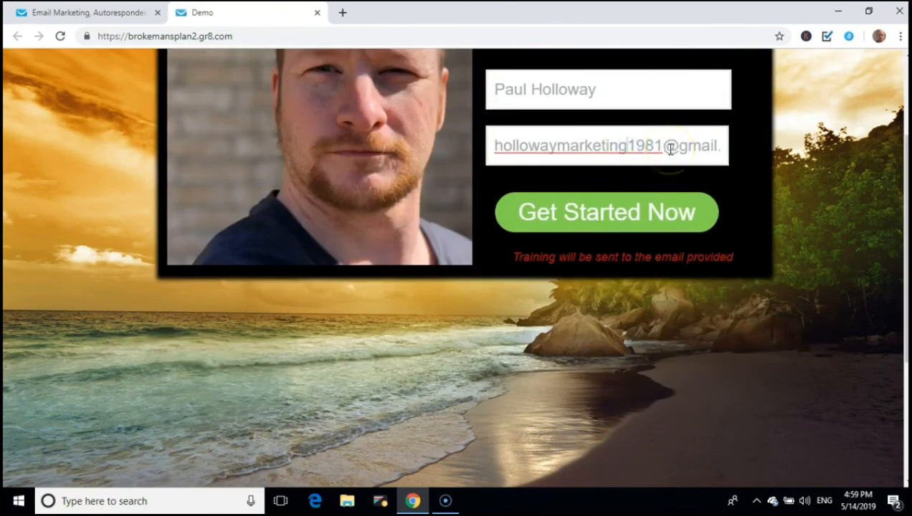
pyautogui.press('BackSpace')
pyautogui.press('BackSpace')
pyautogui.press('BackSpace')
pyautogui.press('BackSpace')
pyautogui.press('BackSpace')
pyautogui.press('BackSpace')
pyautogui.press('BackSpace')
pyautogui.press('BackSpace')
pyautogui.press('BackSpace')
pyautogui.press('BackSpace')
pyautogui.press('BackSpace')
pyautogui.press('BackSpace')
pyautogui.press('BackSpace')
pyautogui.press('BackSpace')
pyautogui.press('BackSpace')
pyautogui.press('BackSpace')
pyautogui.press('BackSpace')
pyautogui.press('BackSpace')
pyautogui.press('BackSpace')
pyautogui.press('BackSpace')
pyautogui.press('BackSpace')
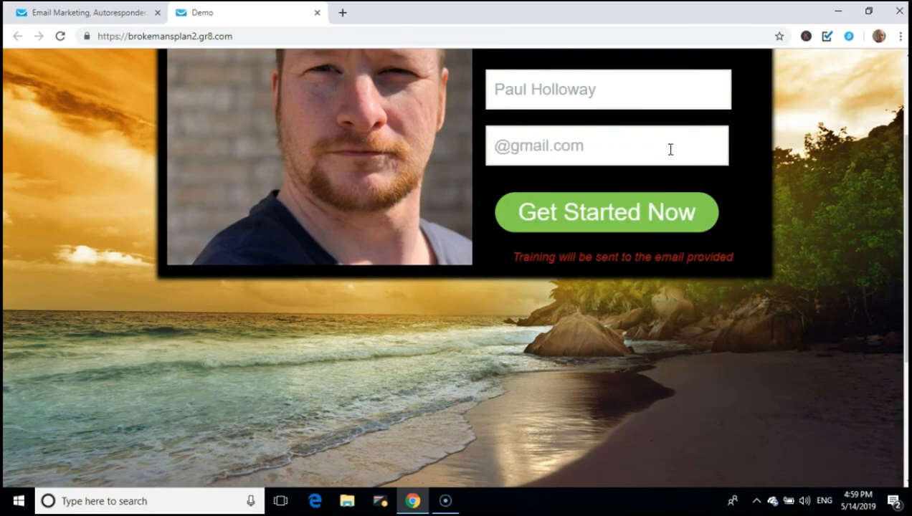
pyautogui.write('ifiuhfhuhdfuh')
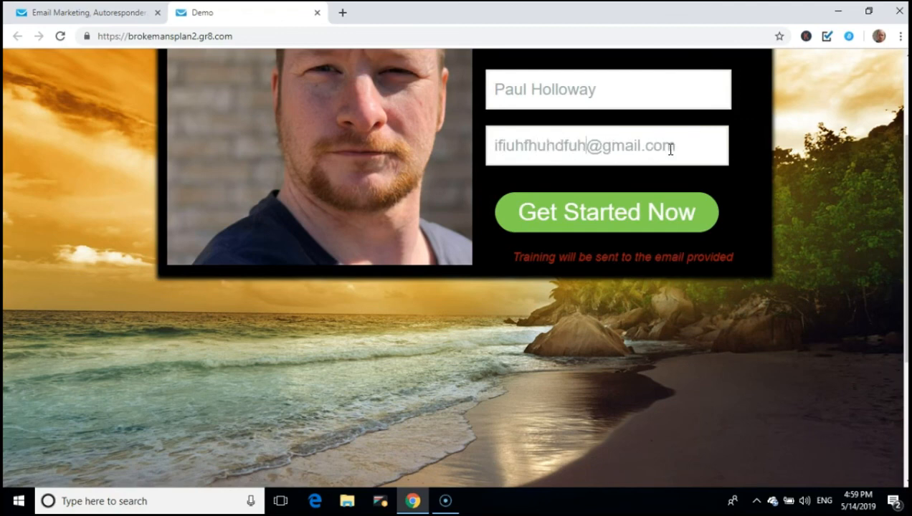
pyautogui.click(607, 225)
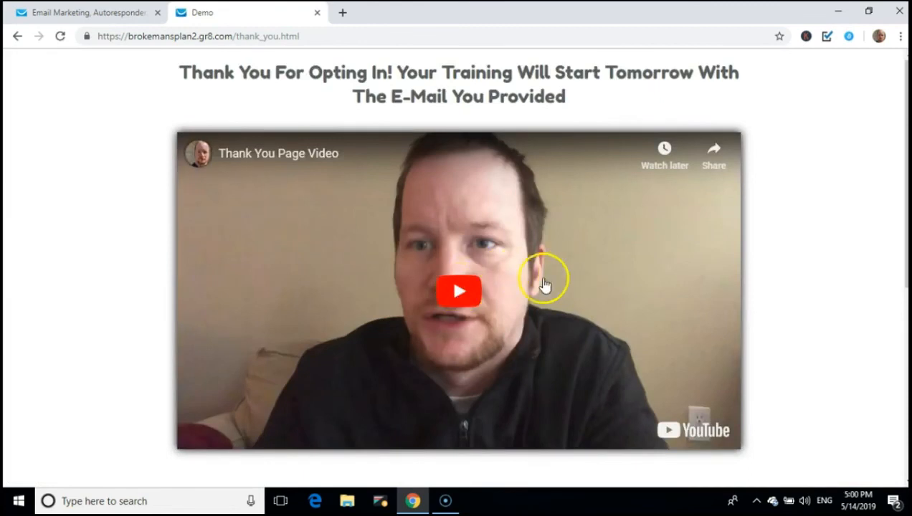
pyautogui.scroll(-5, 545, 285)
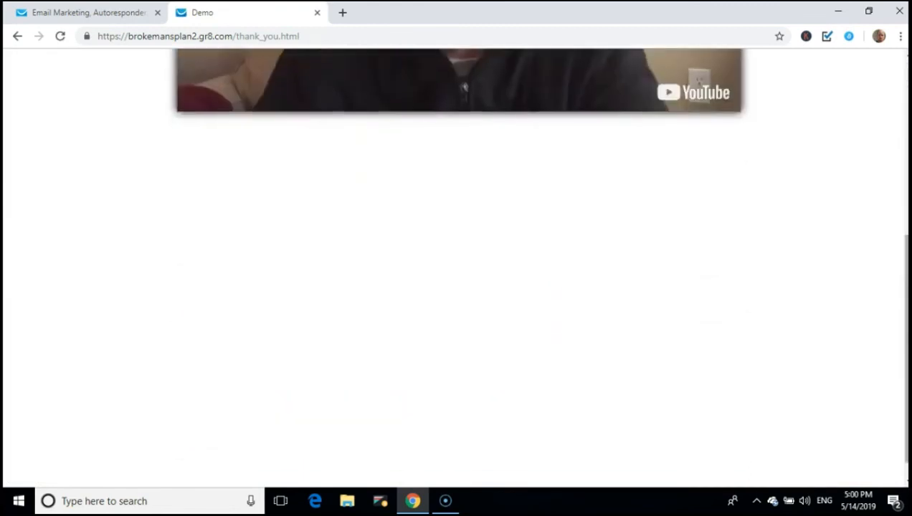
pyautogui.scroll(5, 450, 272)
pyautogui.scroll(-2, 449, 277)
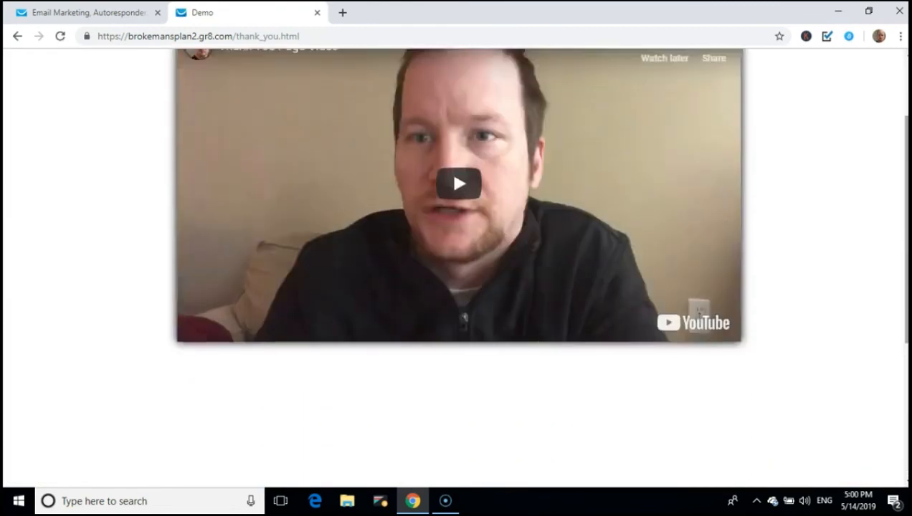
pyautogui.scroll(2, 450, 276)
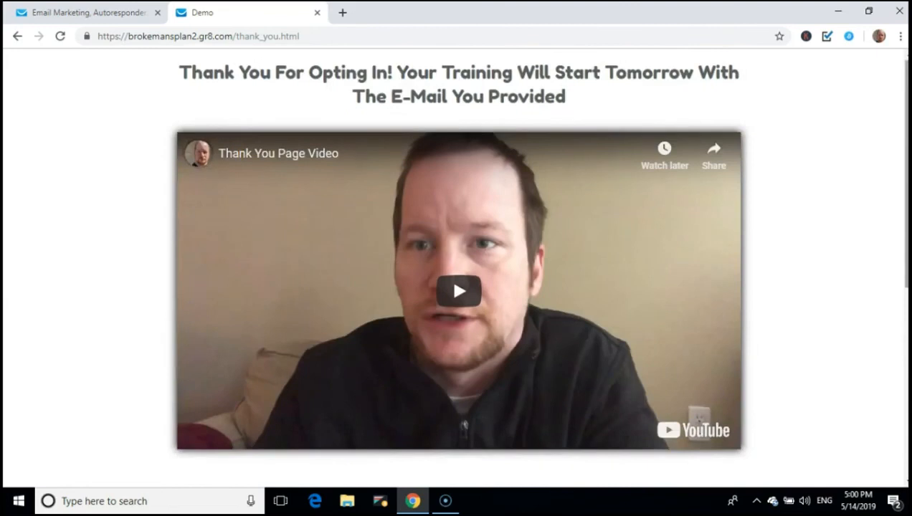
pyautogui.scroll(-1, 450, 276)
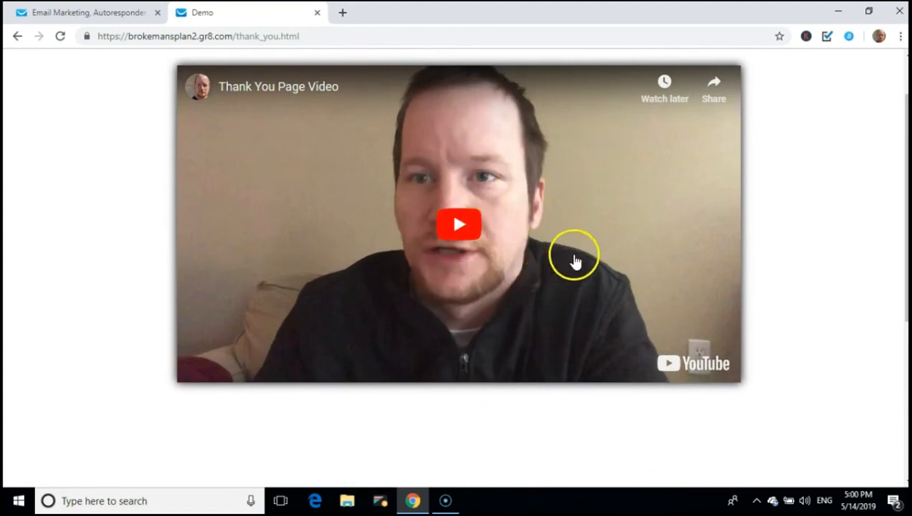
pyautogui.scroll(1, 585, 244)
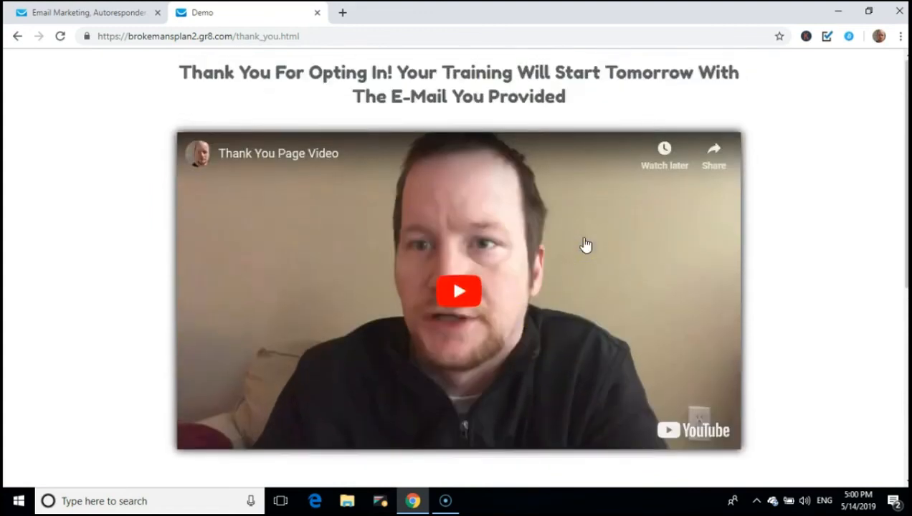
pyautogui.scroll(-5, 585, 245)
pyautogui.scroll(5, 585, 244)
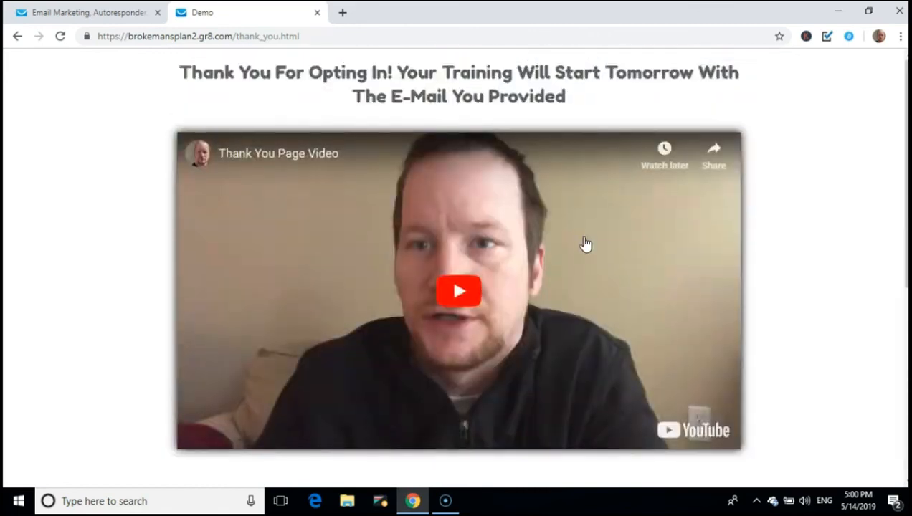